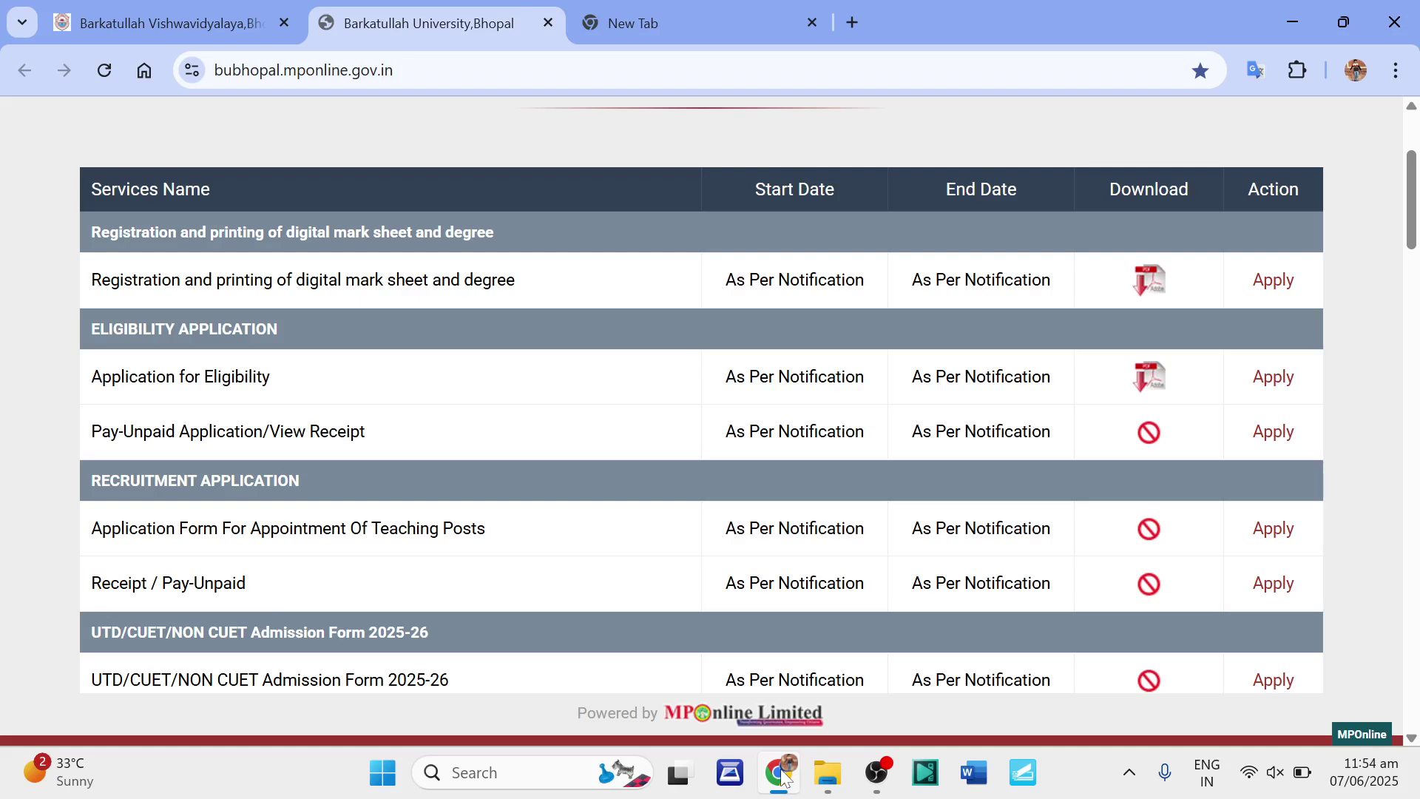
Open a fresh browser tab alongside the MPOnline services list.
click(676, 26)
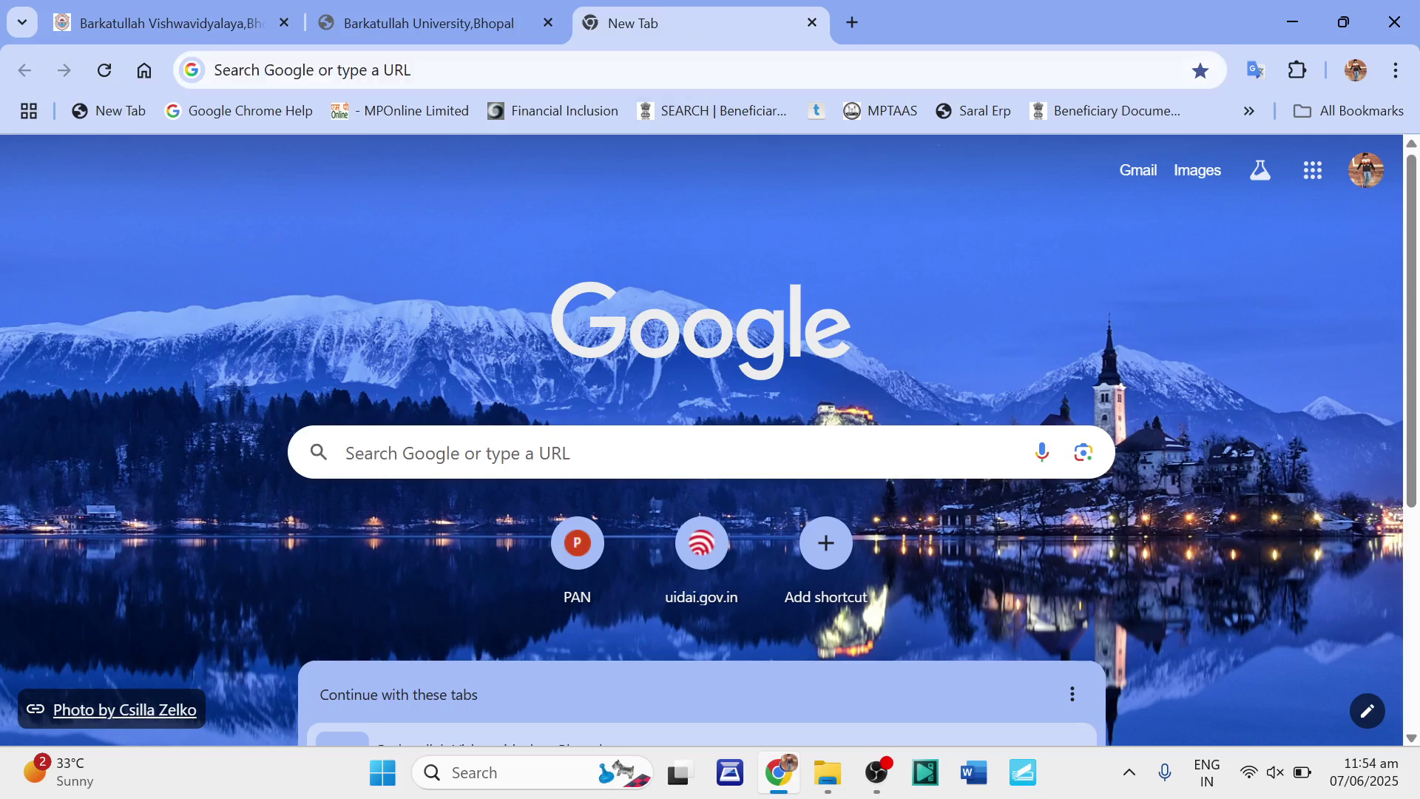
Start a new Google web search from the new tab's search box.
click(346, 452)
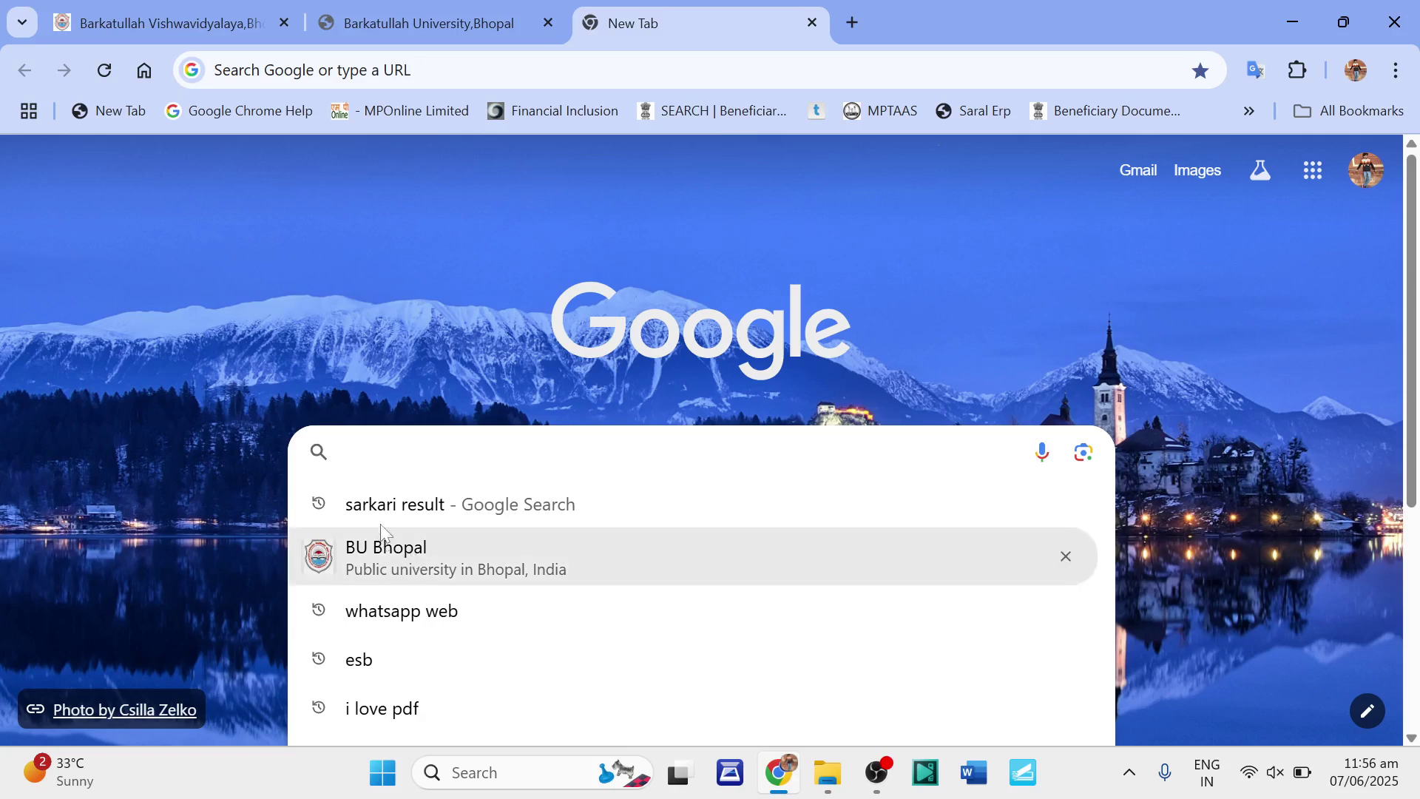
Search Google for 'bu bhopal' and open the official Barkatullah University site.
text(bu)
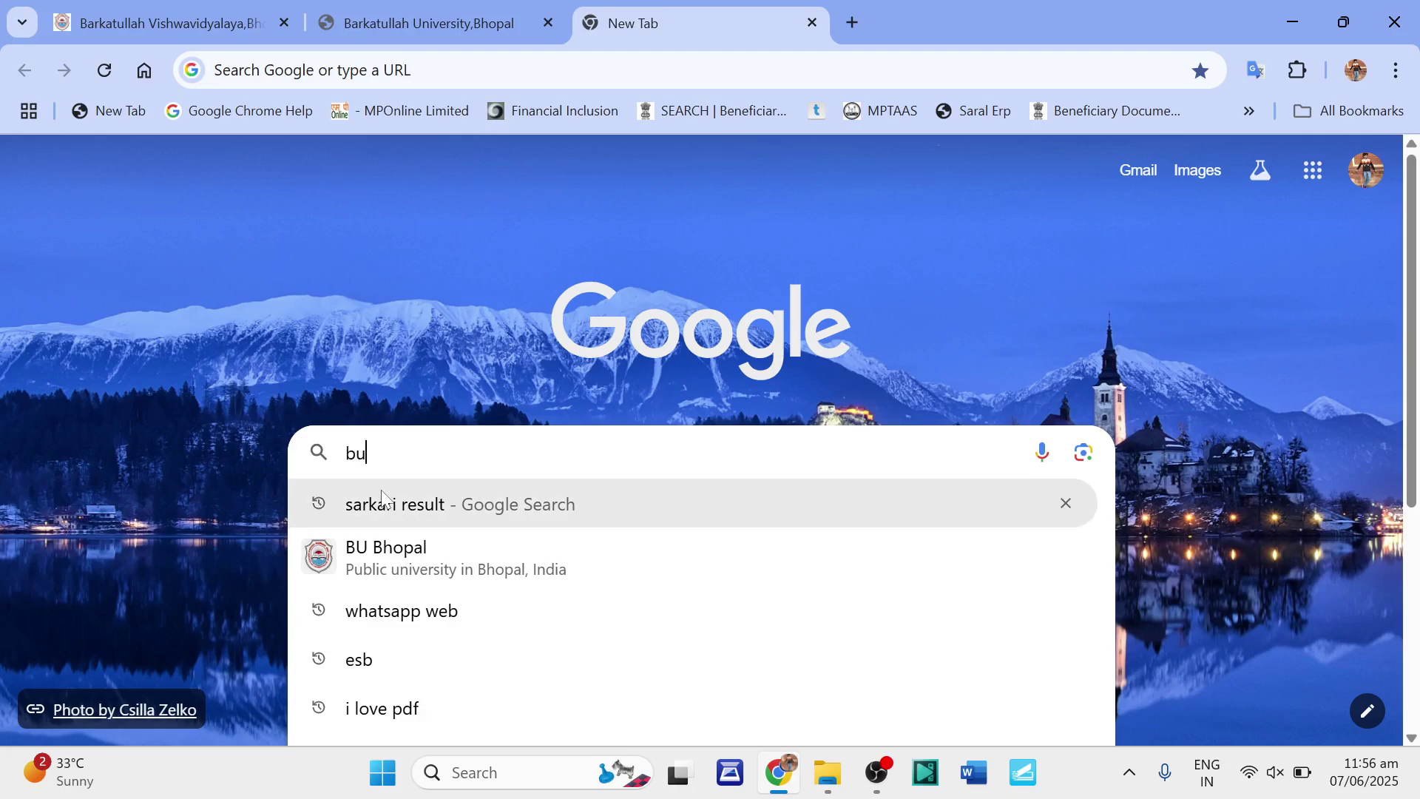
key(Return)
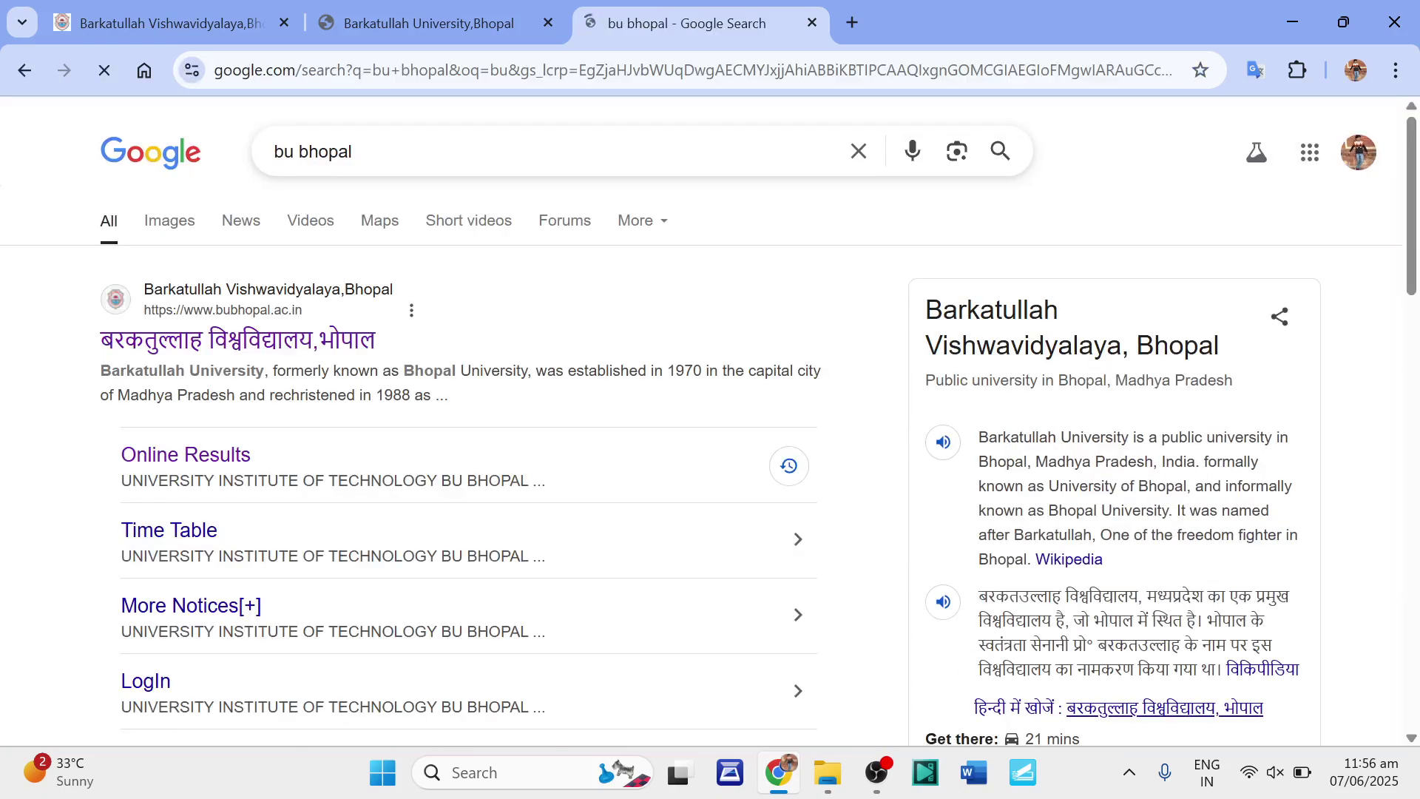
click(270, 344)
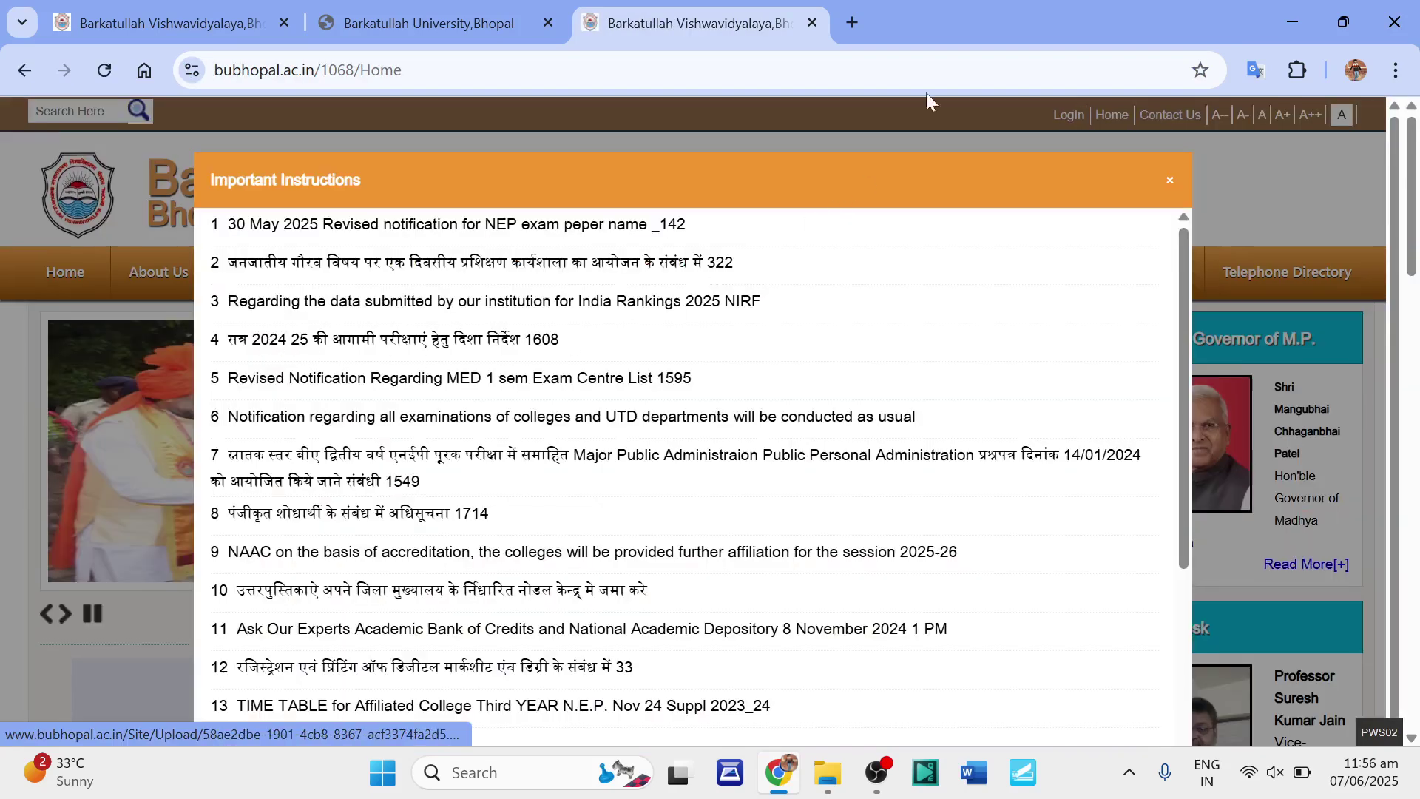
Dismiss the Important Instructions notice and go to the university's Online Services.
click(1169, 185)
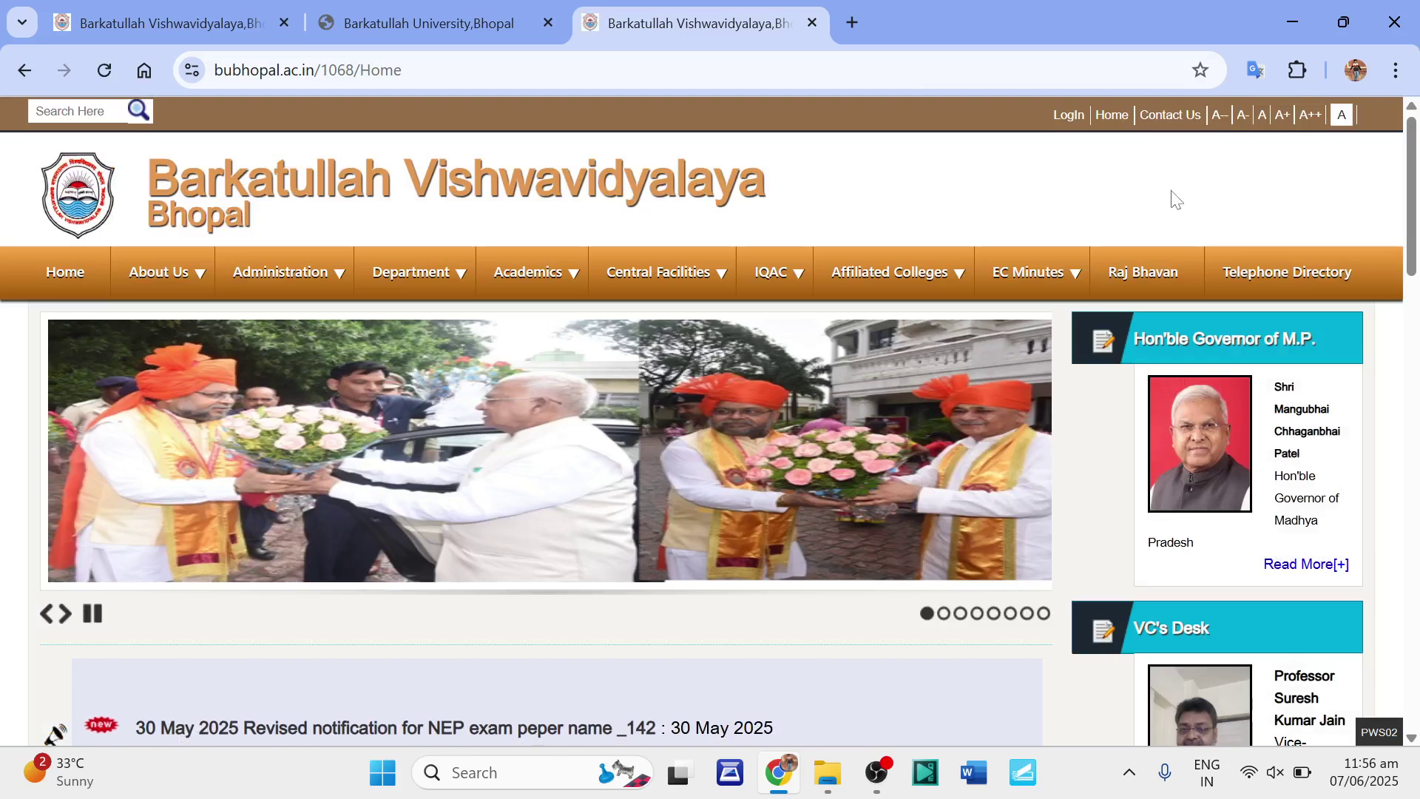
scroll(1165, 222, down, 5)
scroll(1152, 256, down, 3)
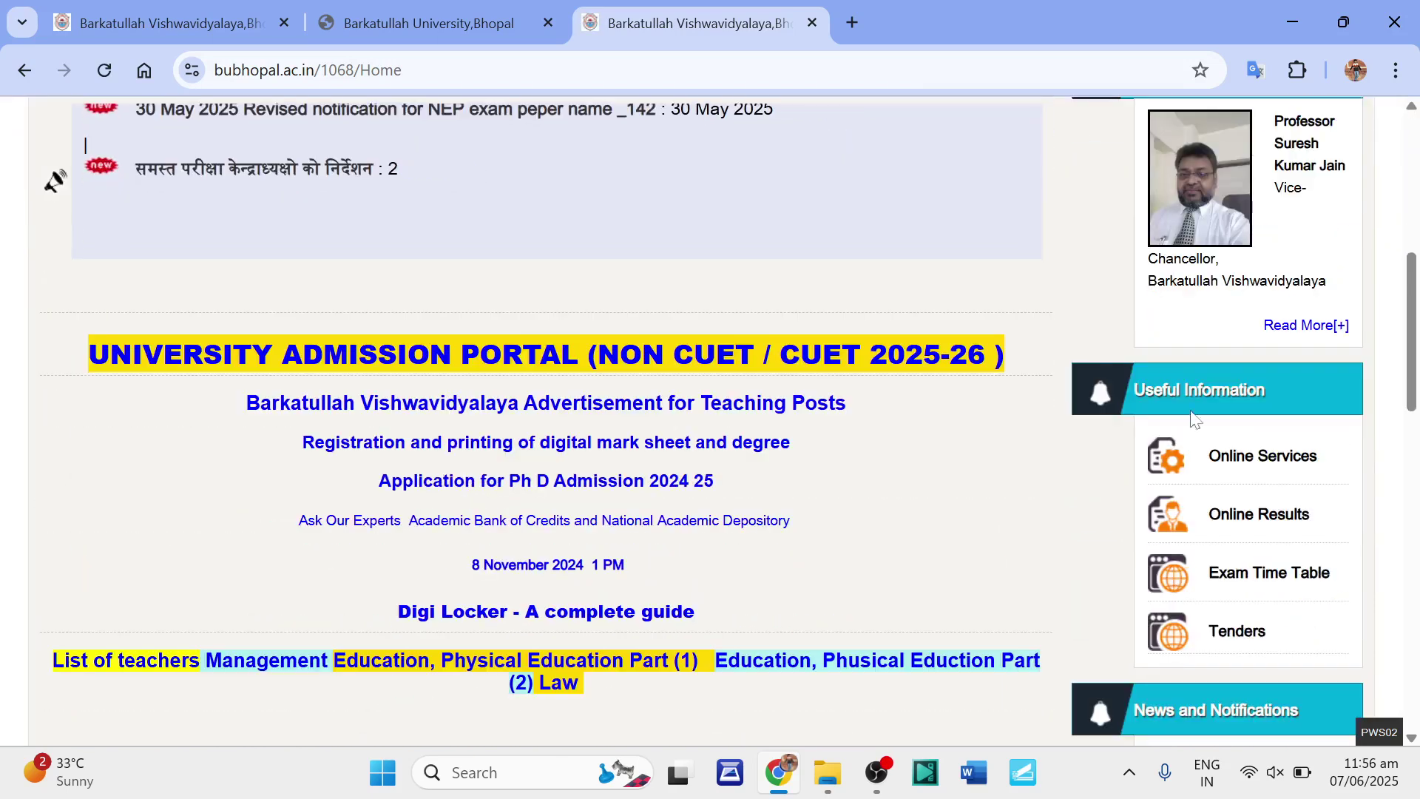
click(1256, 458)
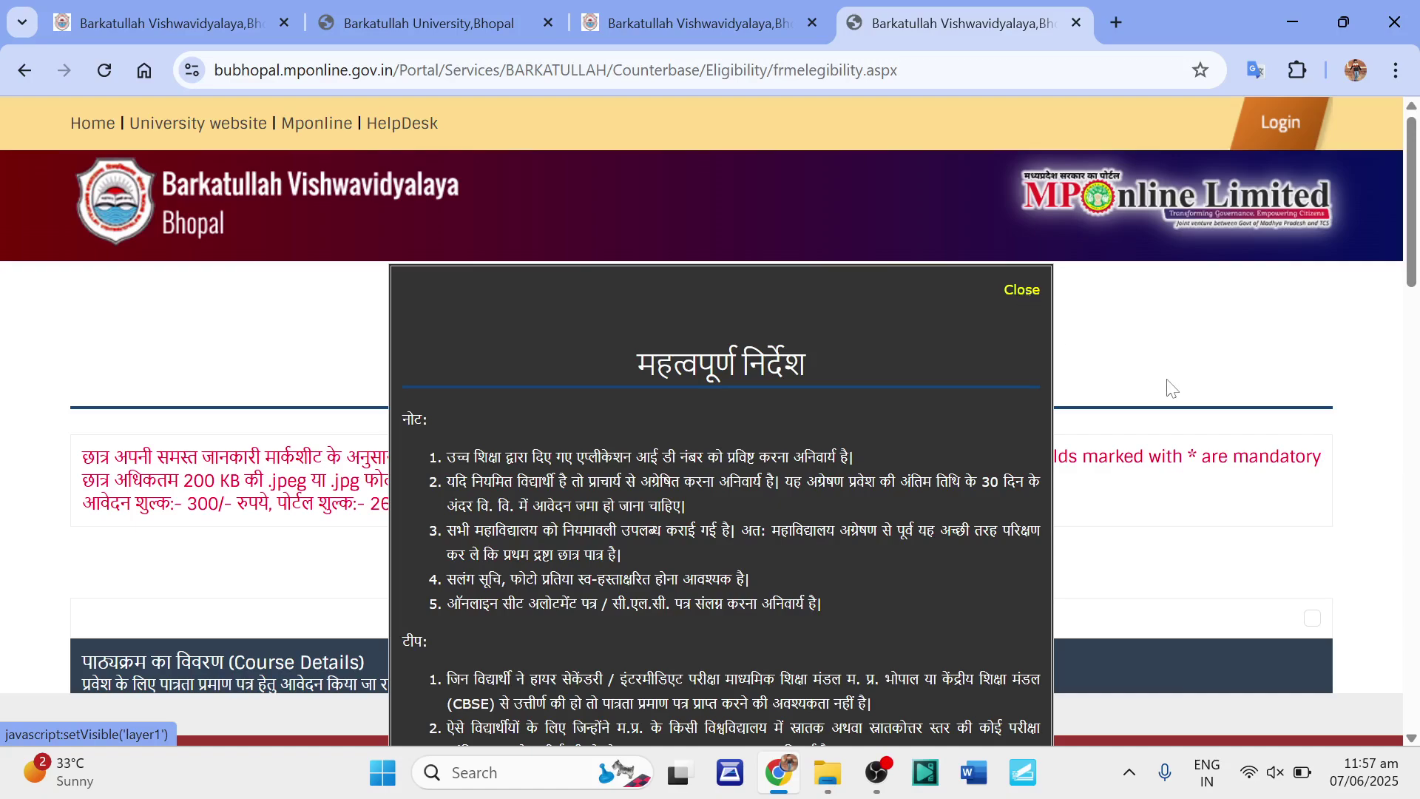
Dismiss the instructions notice over the eligibility form and scroll to Course Details.
scroll(1167, 387, down, 10)
scroll(1040, 424, up, 9)
scroll(1041, 424, up, 2)
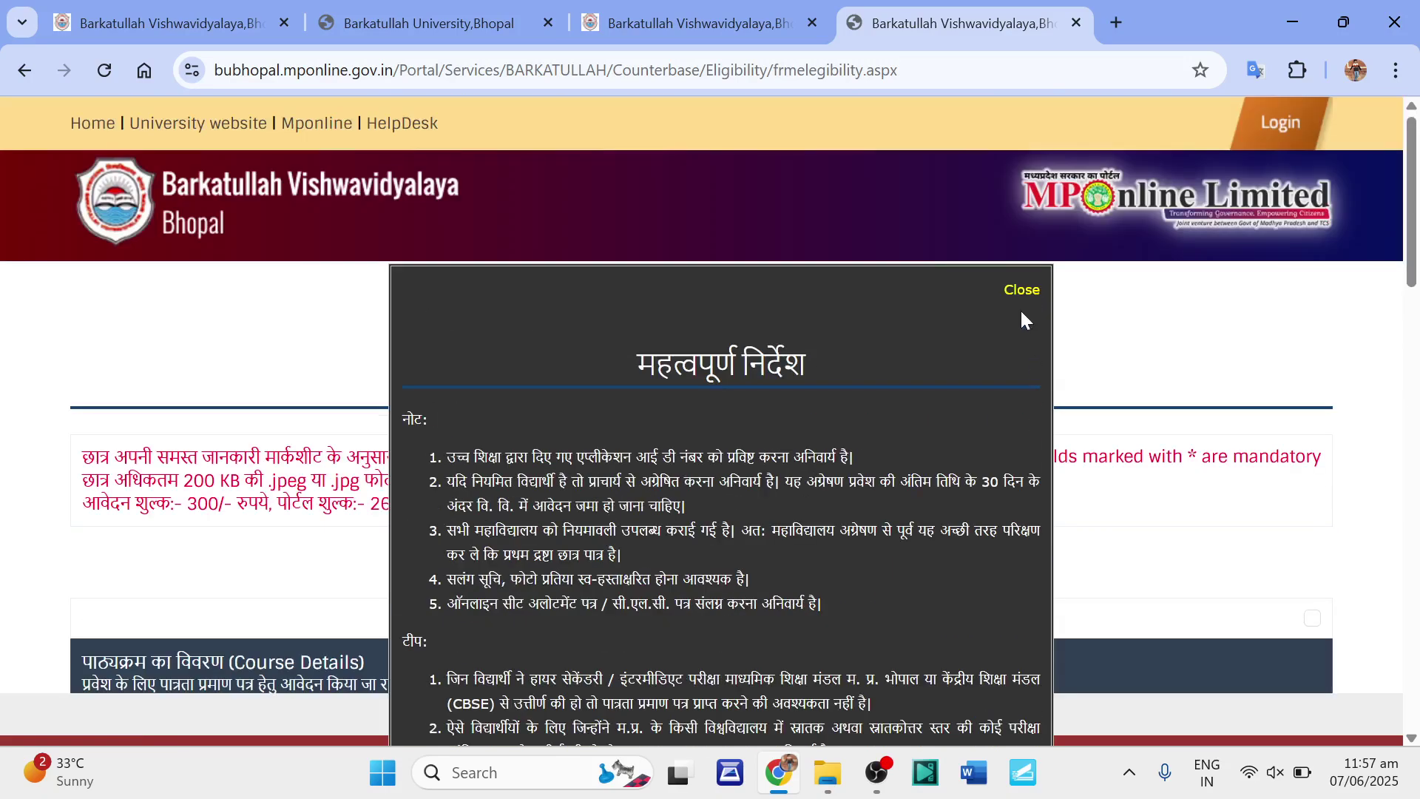
click(1020, 290)
scroll(802, 425, down, 4)
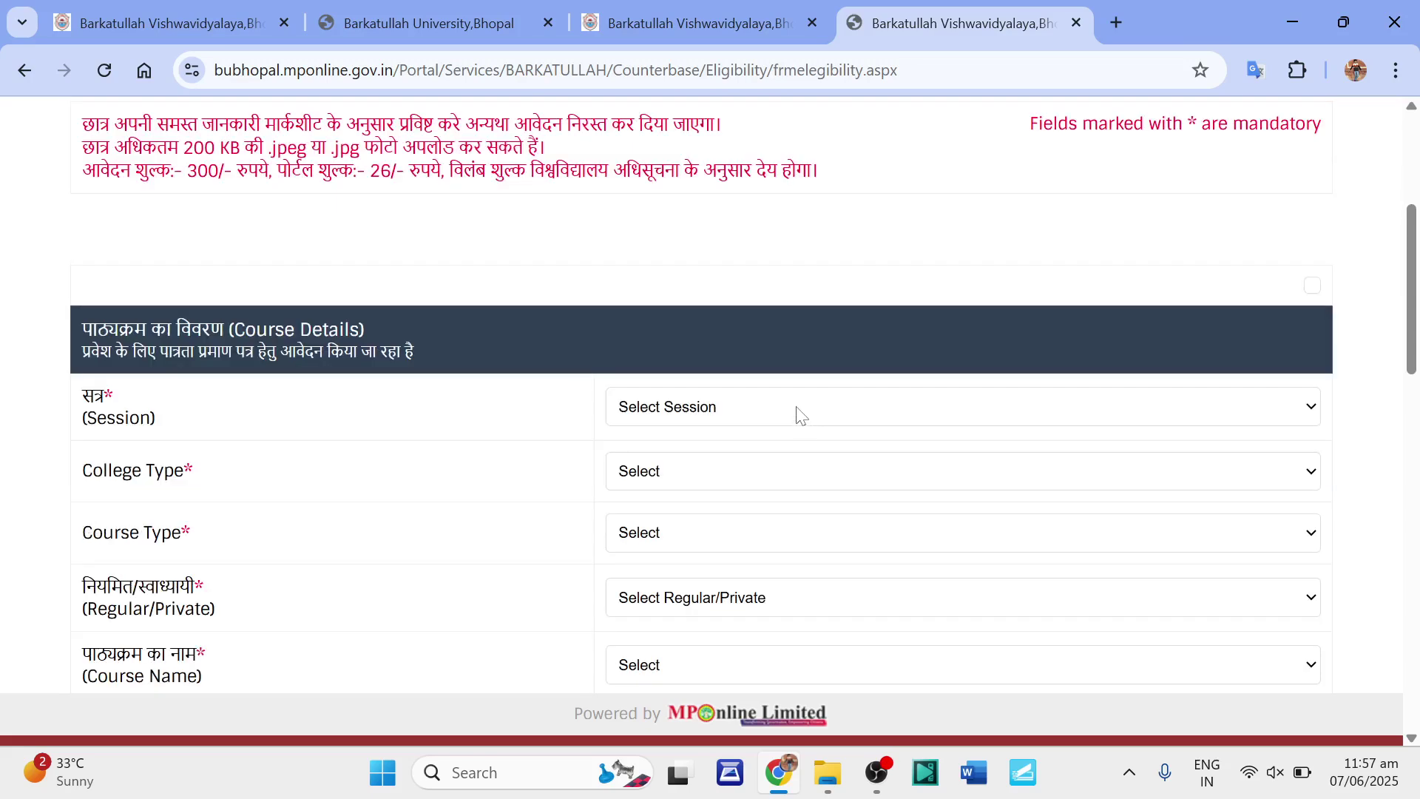
scroll(799, 414, up, 3)
scroll(798, 413, down, 3)
scroll(664, 414, up, 3)
scroll(663, 415, down, 3)
scroll(664, 414, up, 3)
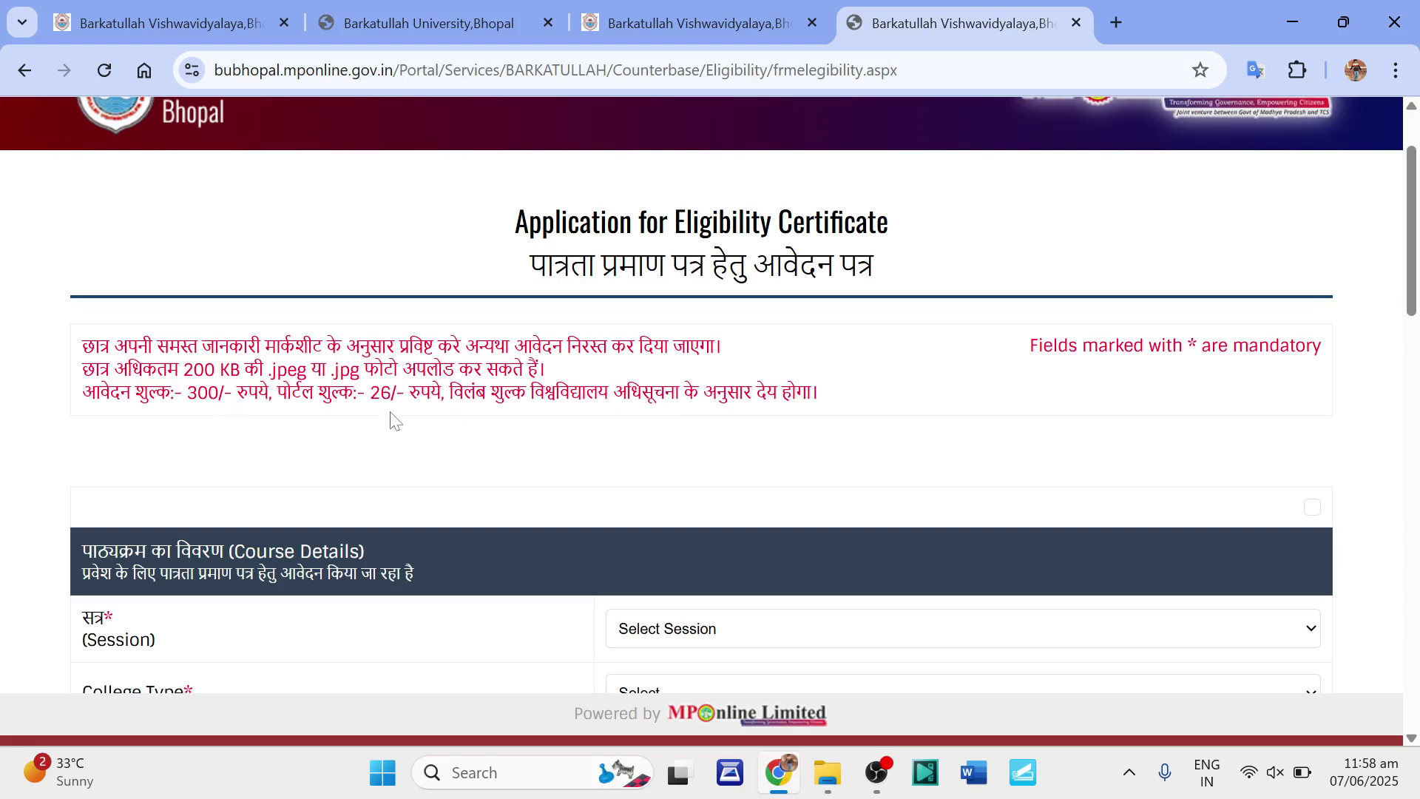
scroll(392, 419, down, 5)
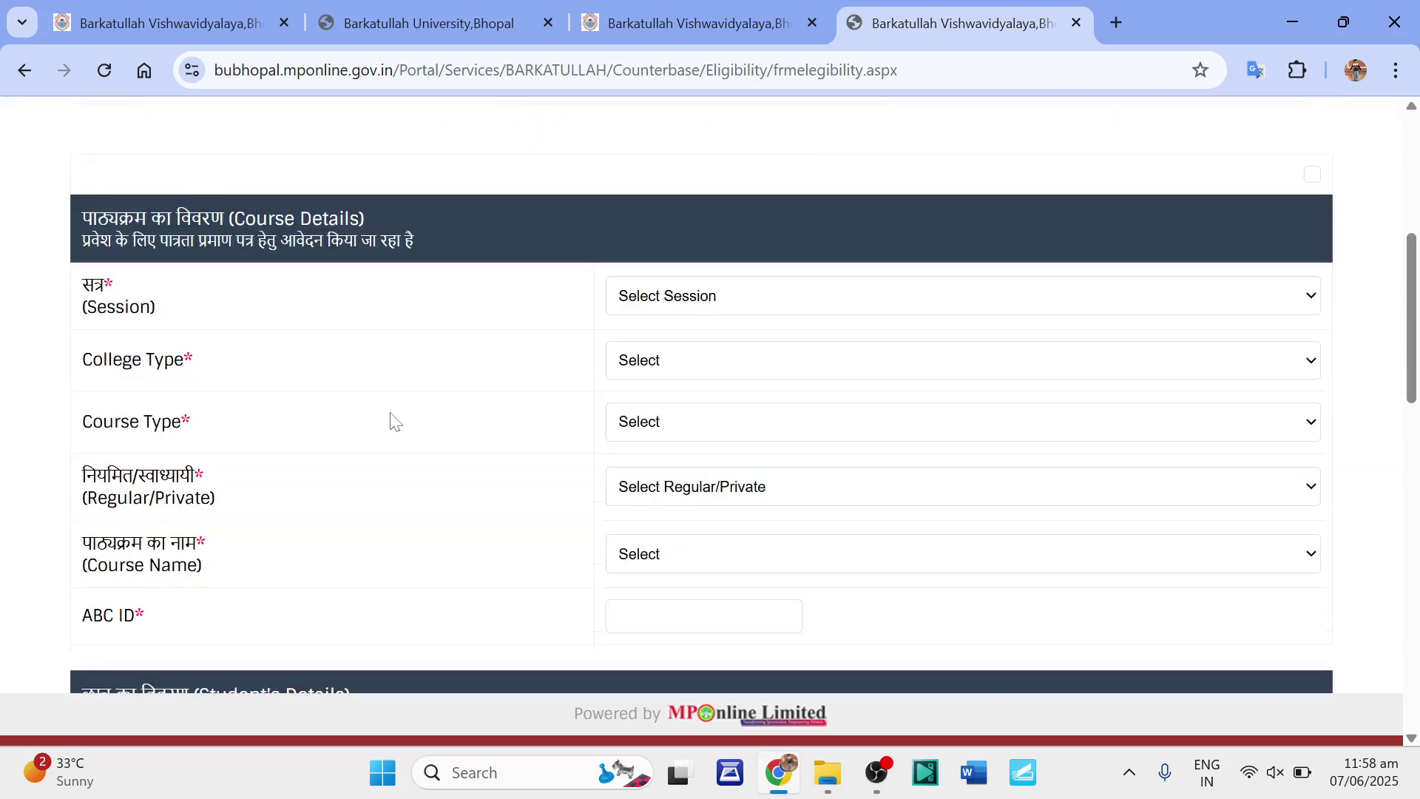
Set the academic session to 2025-26 and the college type to Affiliate.
click(706, 297)
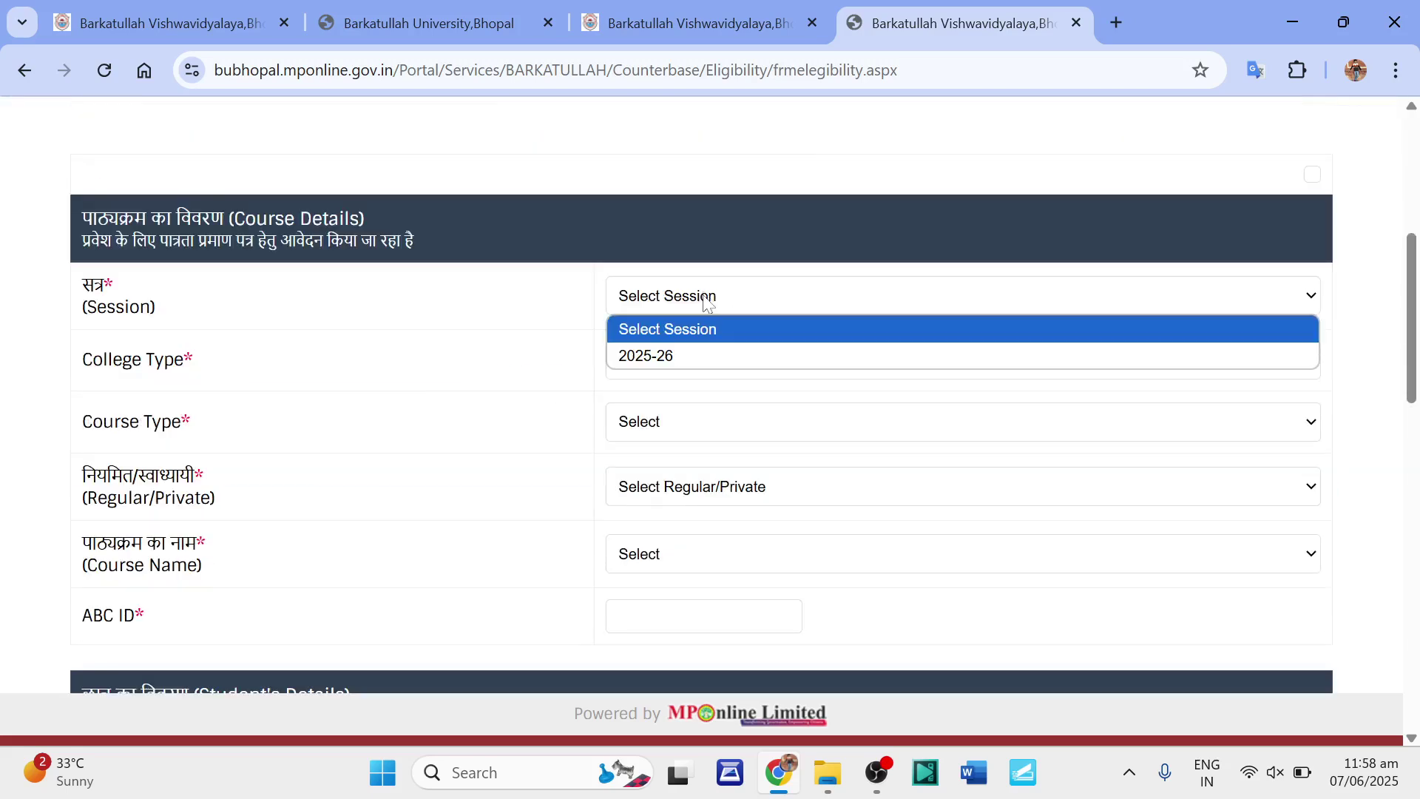
click(675, 359)
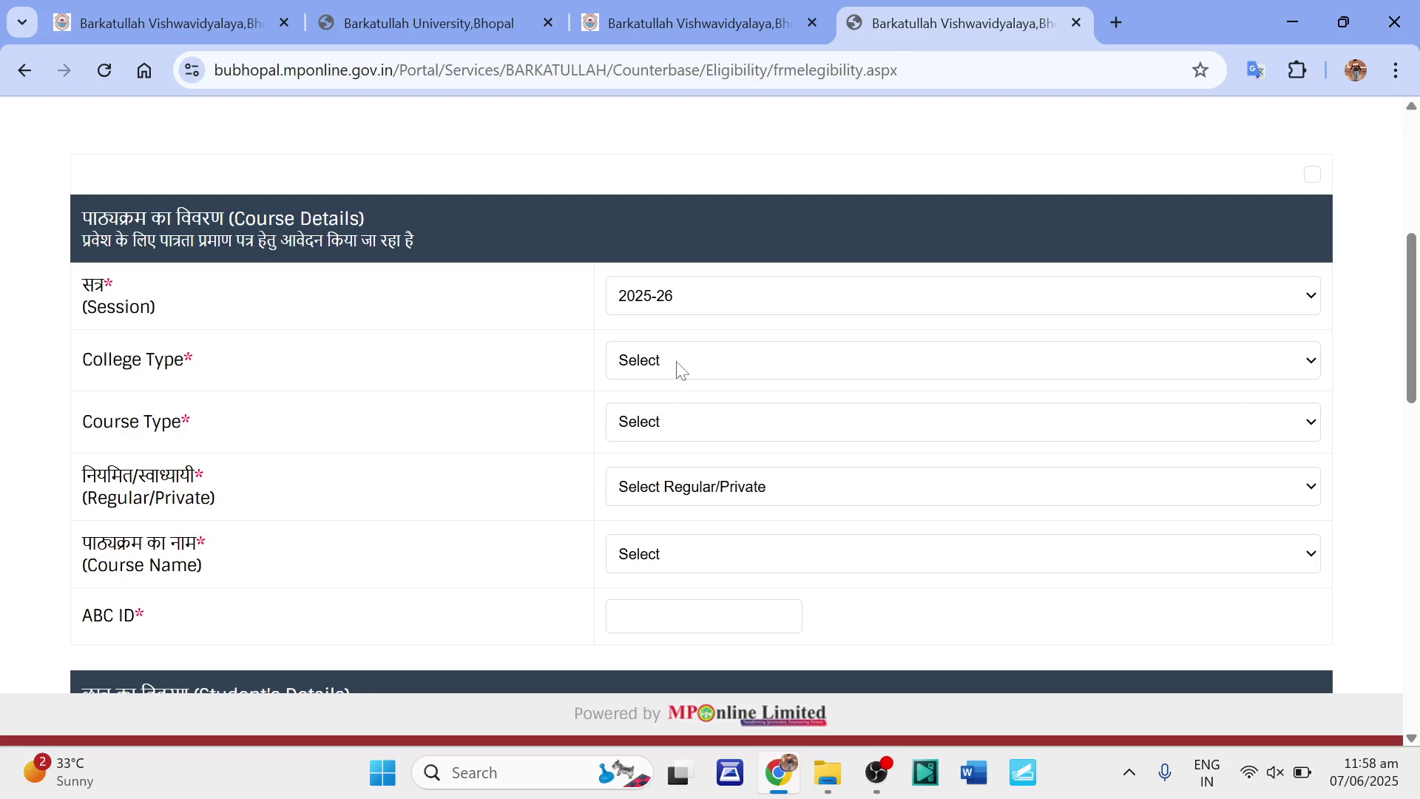
click(676, 368)
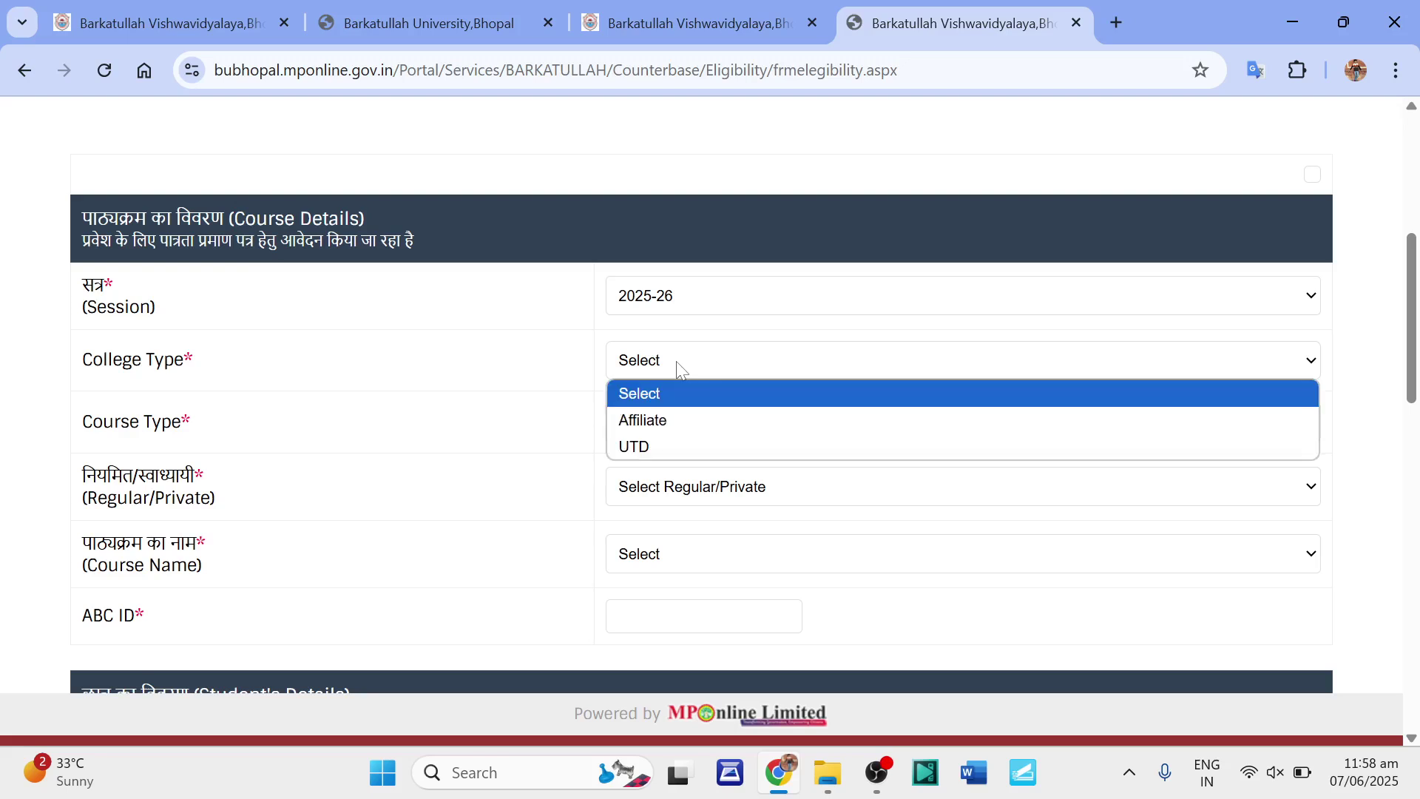
click(665, 426)
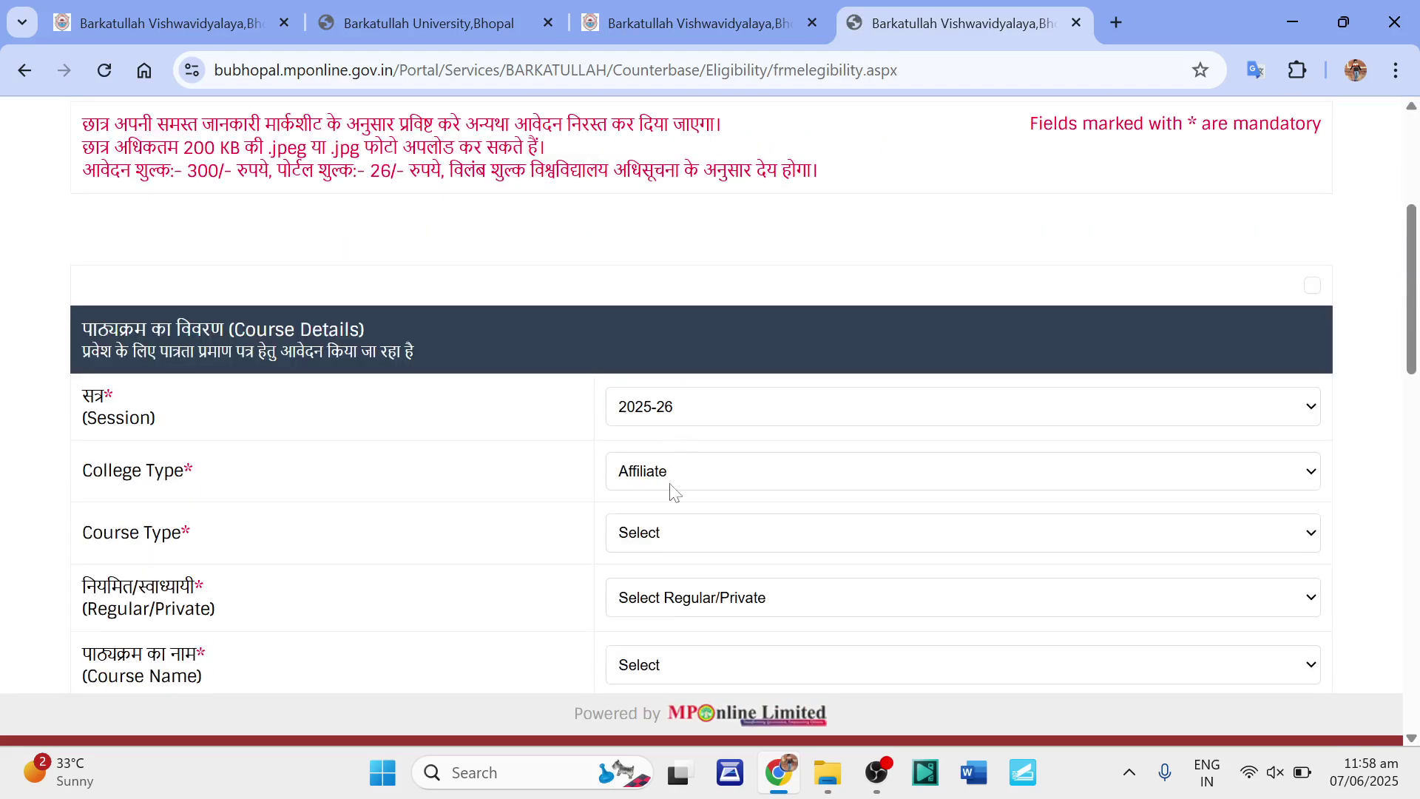
click(669, 484)
click(669, 484)
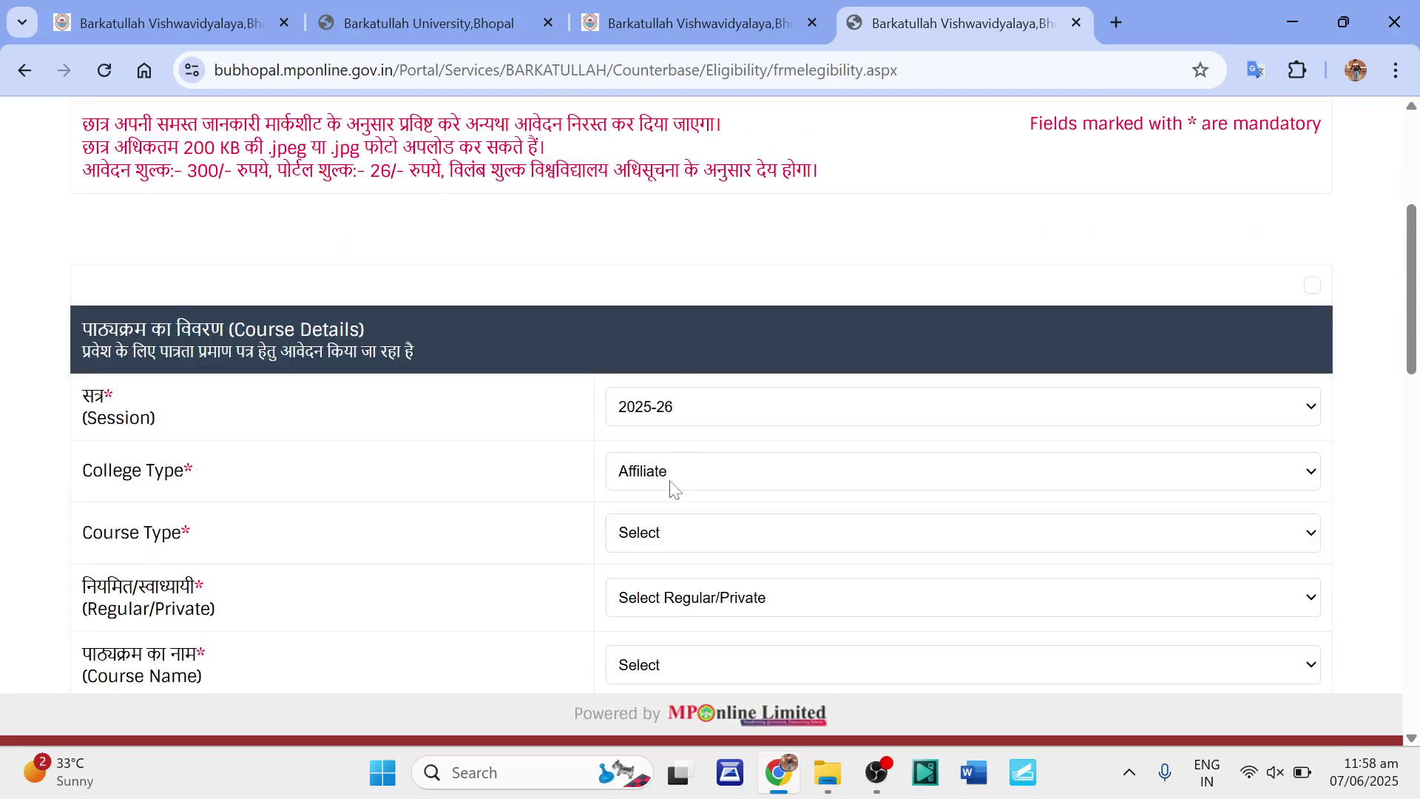
Set course type PG, study mode REGULAR and course BED.
click(684, 543)
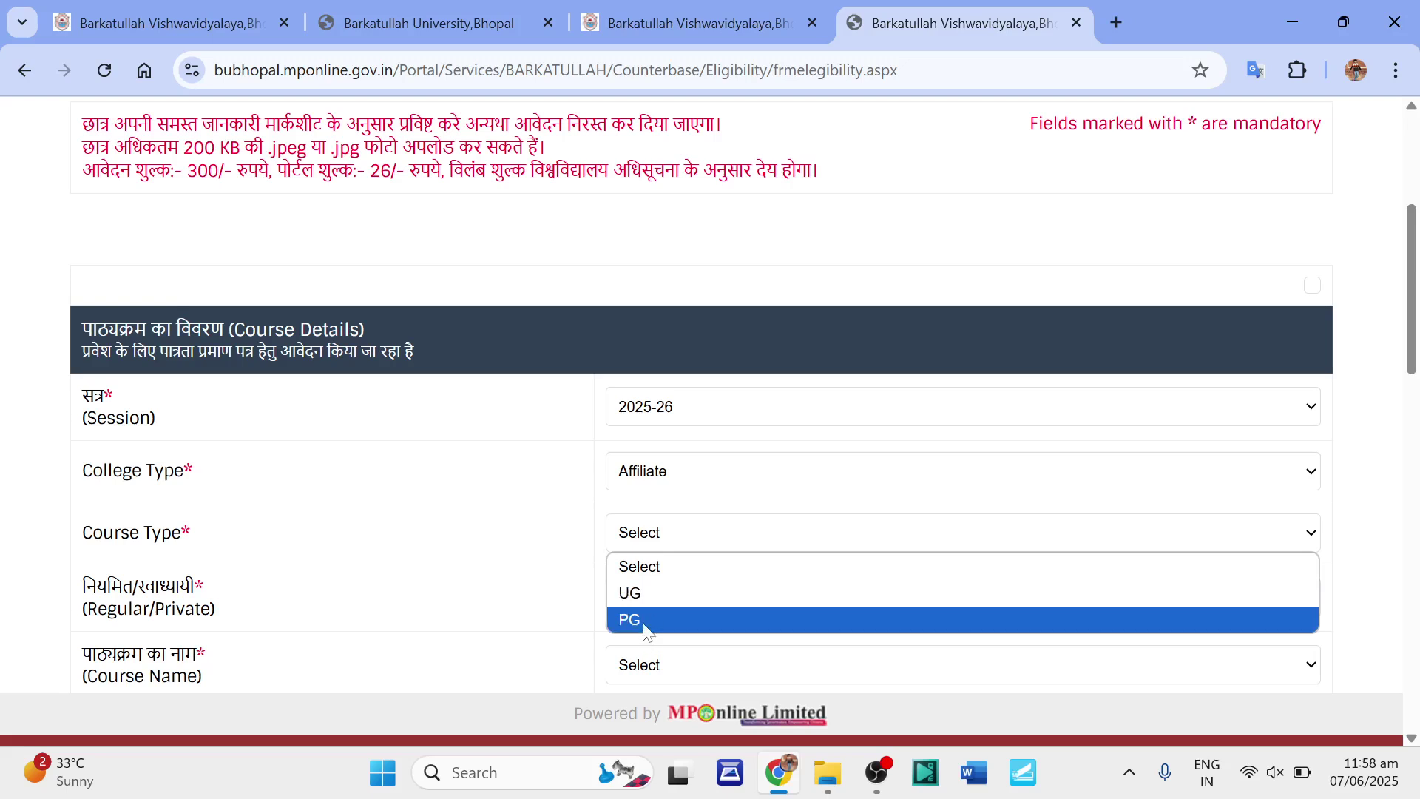
click(645, 621)
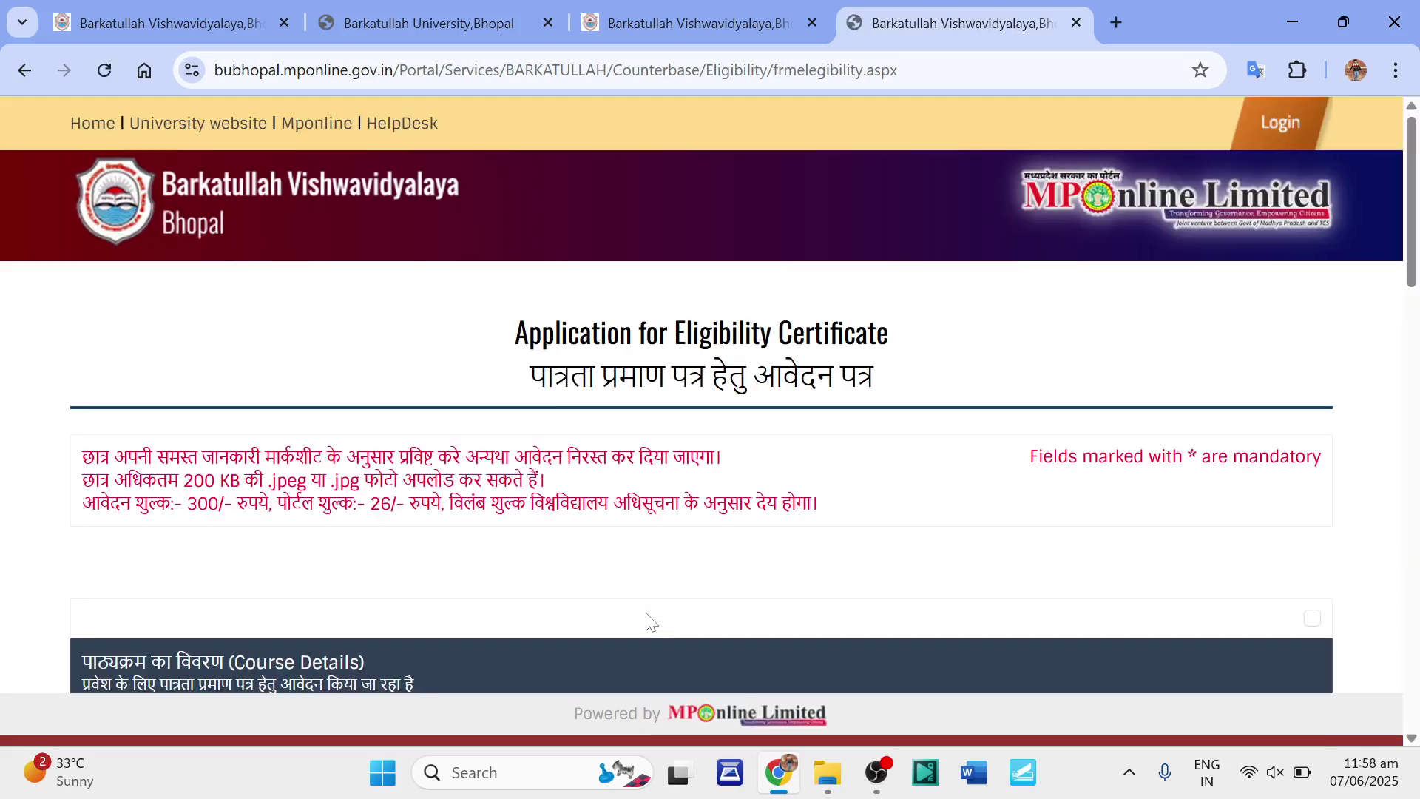
scroll(650, 624, down, 5)
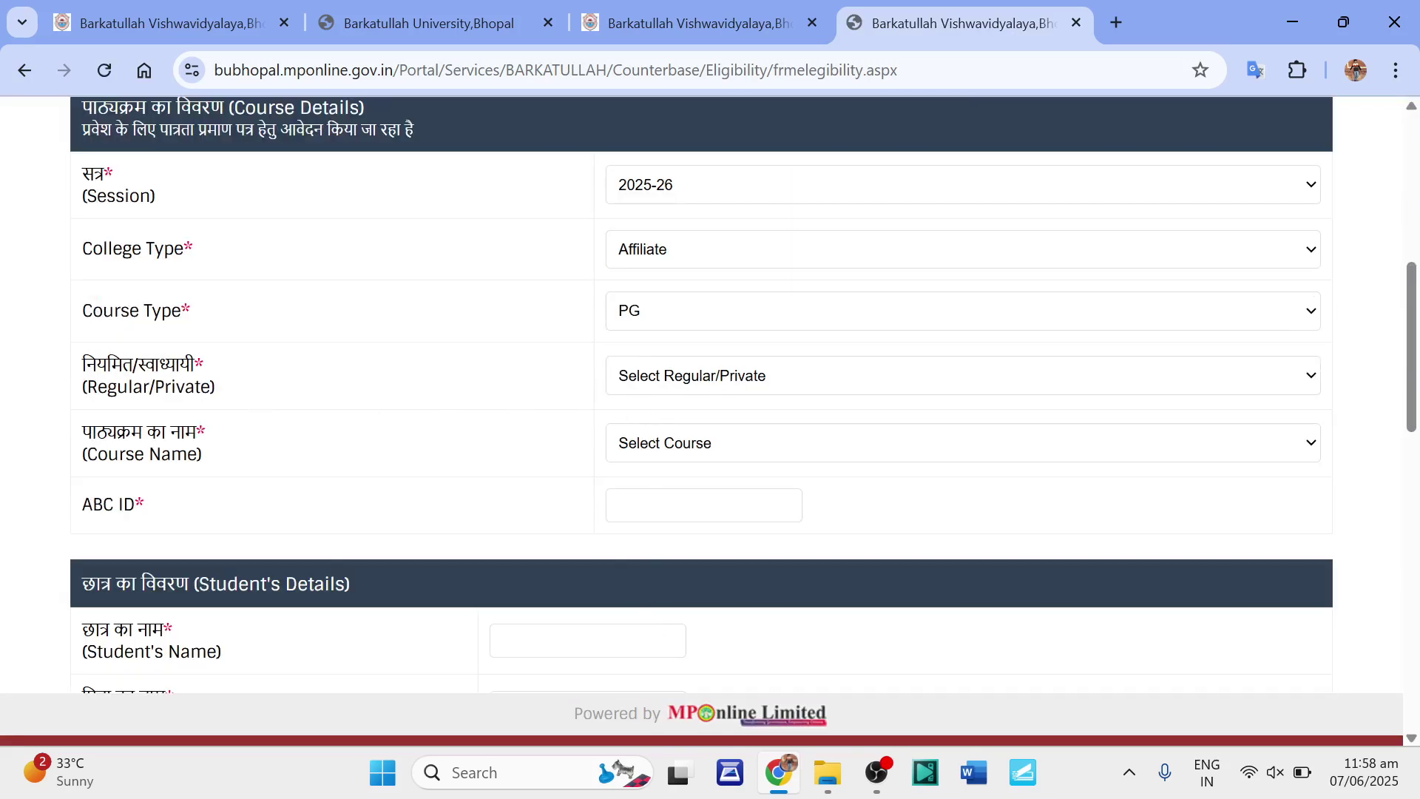
click(730, 383)
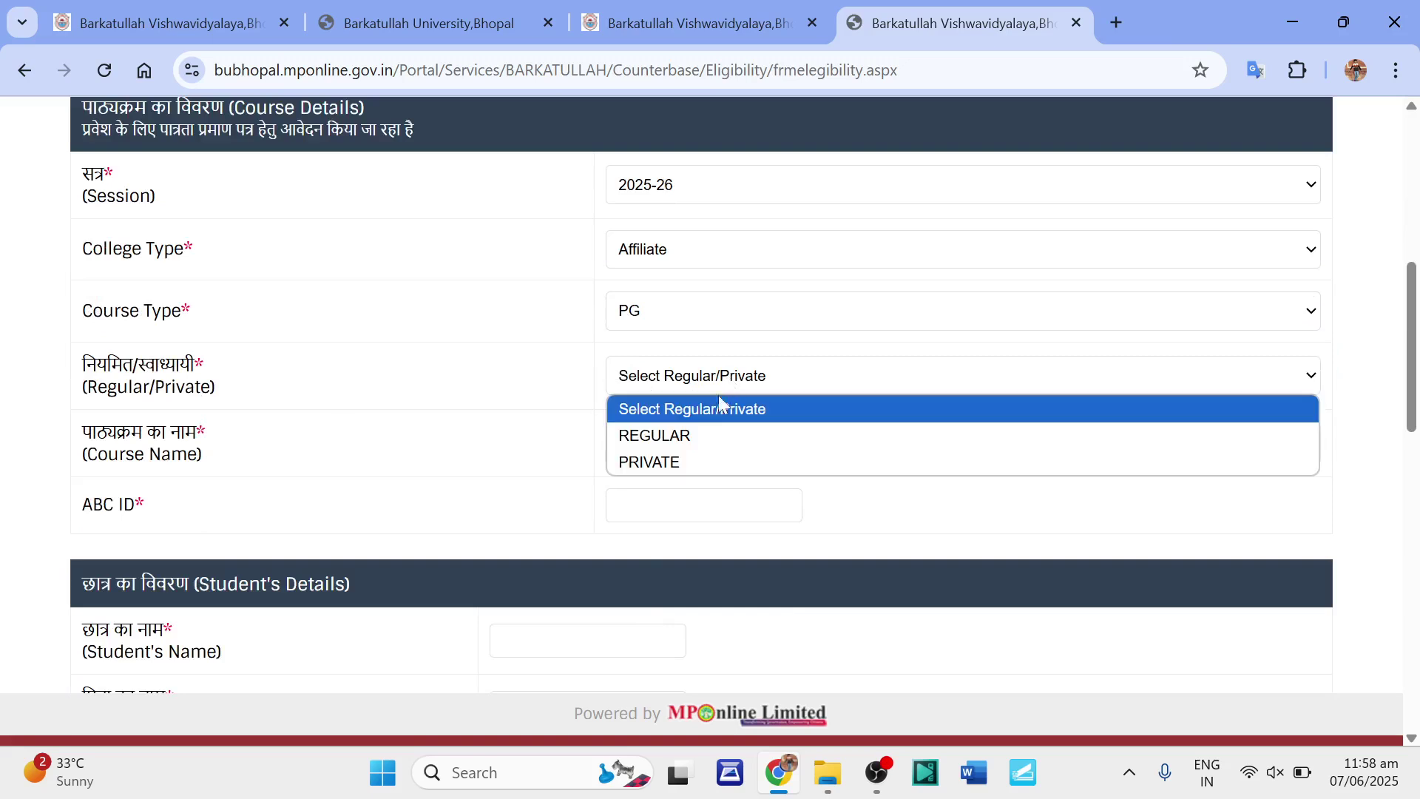
click(681, 441)
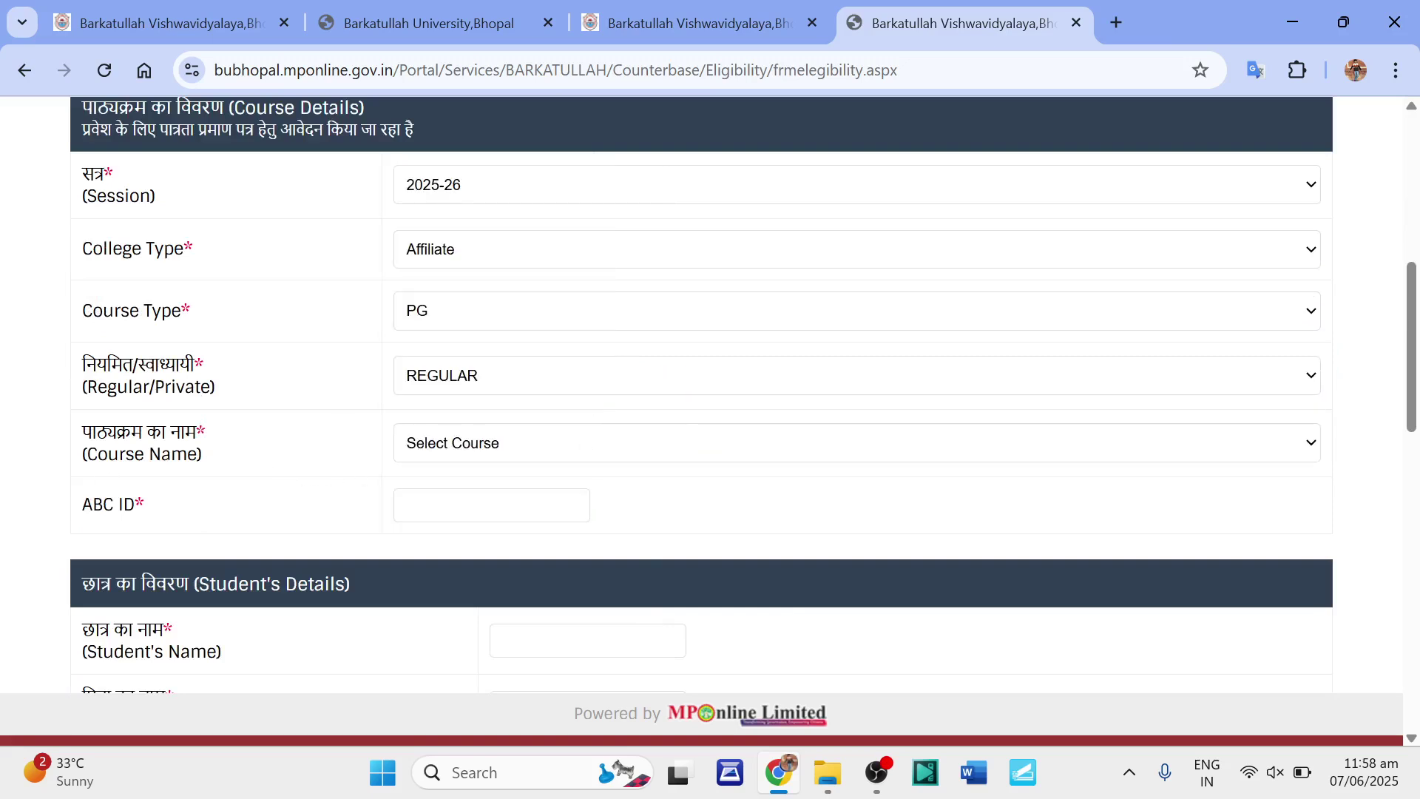
click(499, 446)
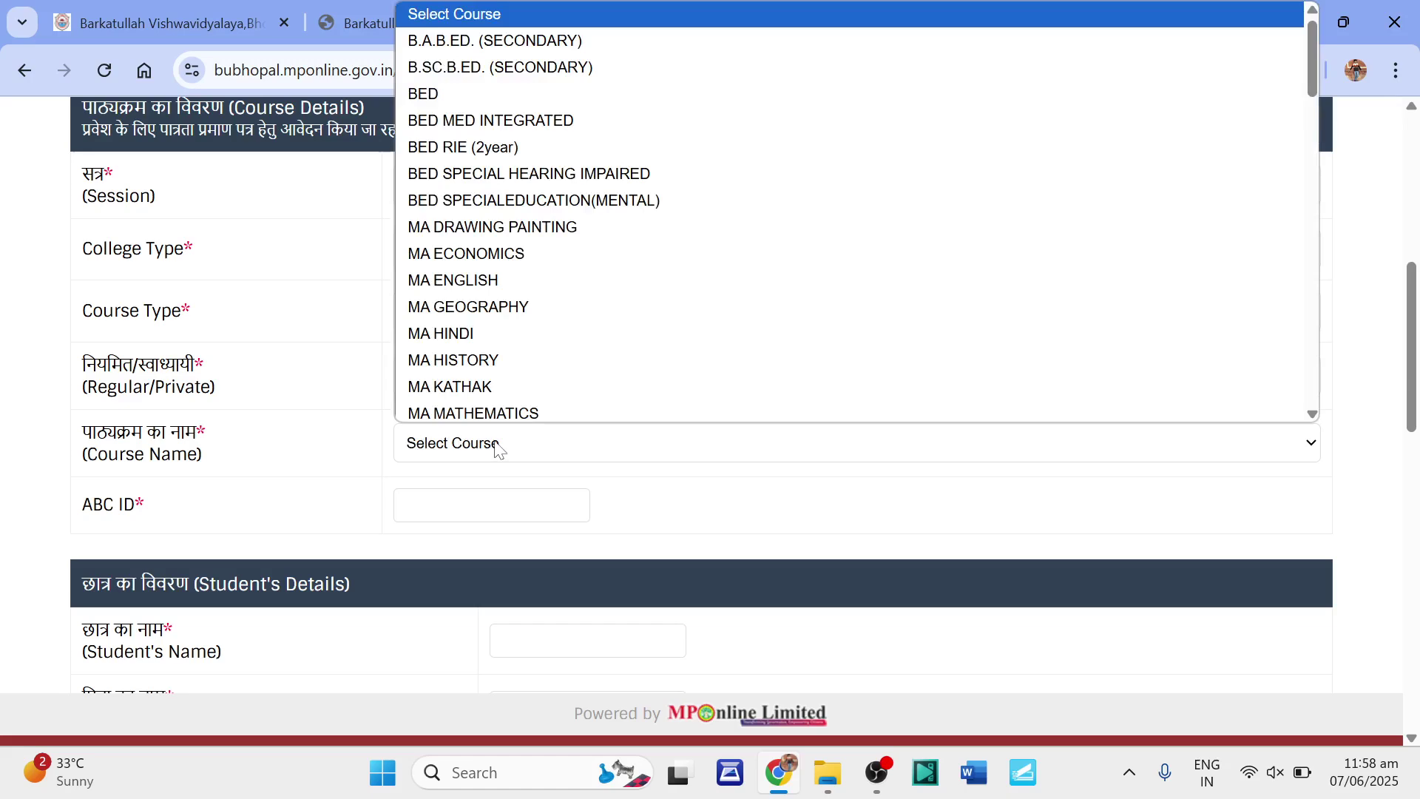
click(432, 89)
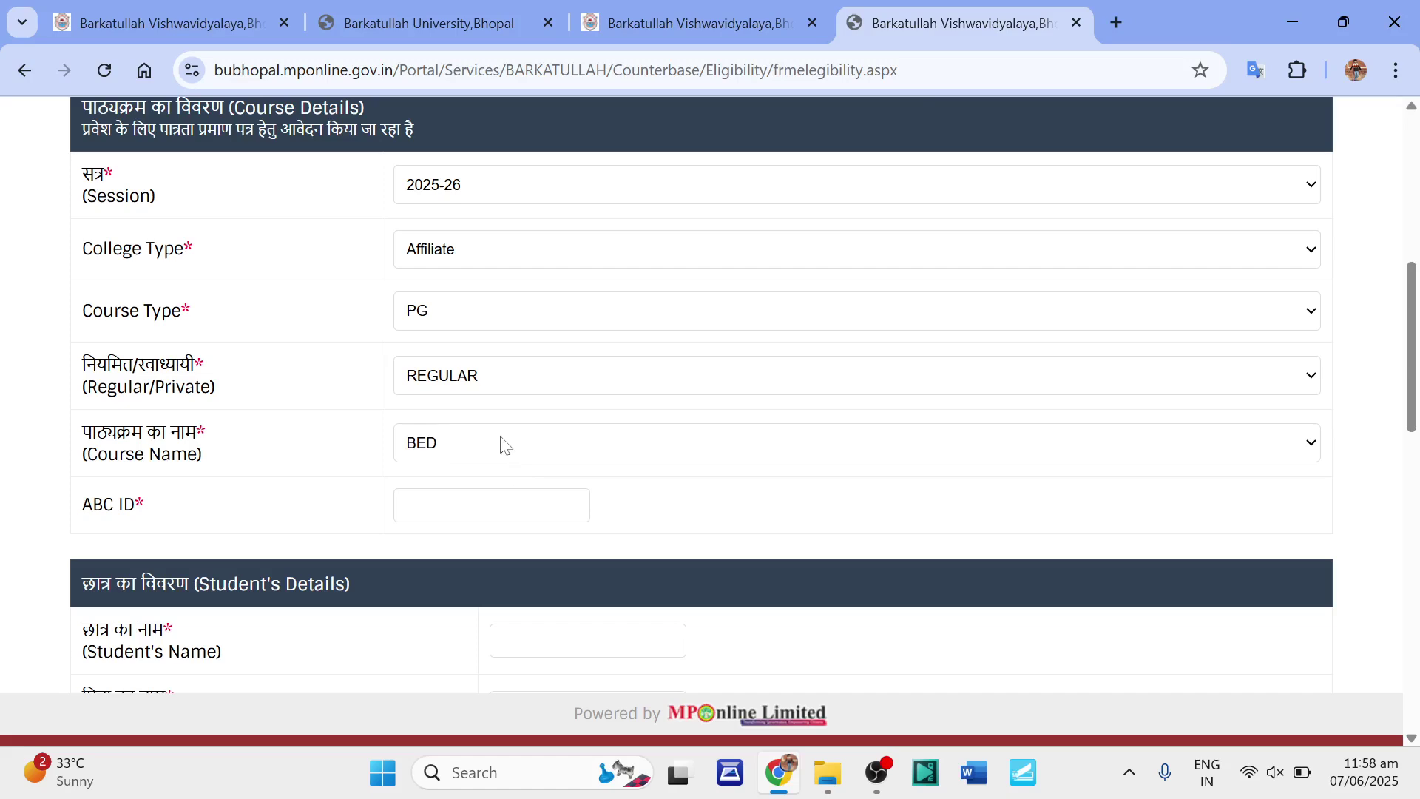
scroll(504, 442, down, 3)
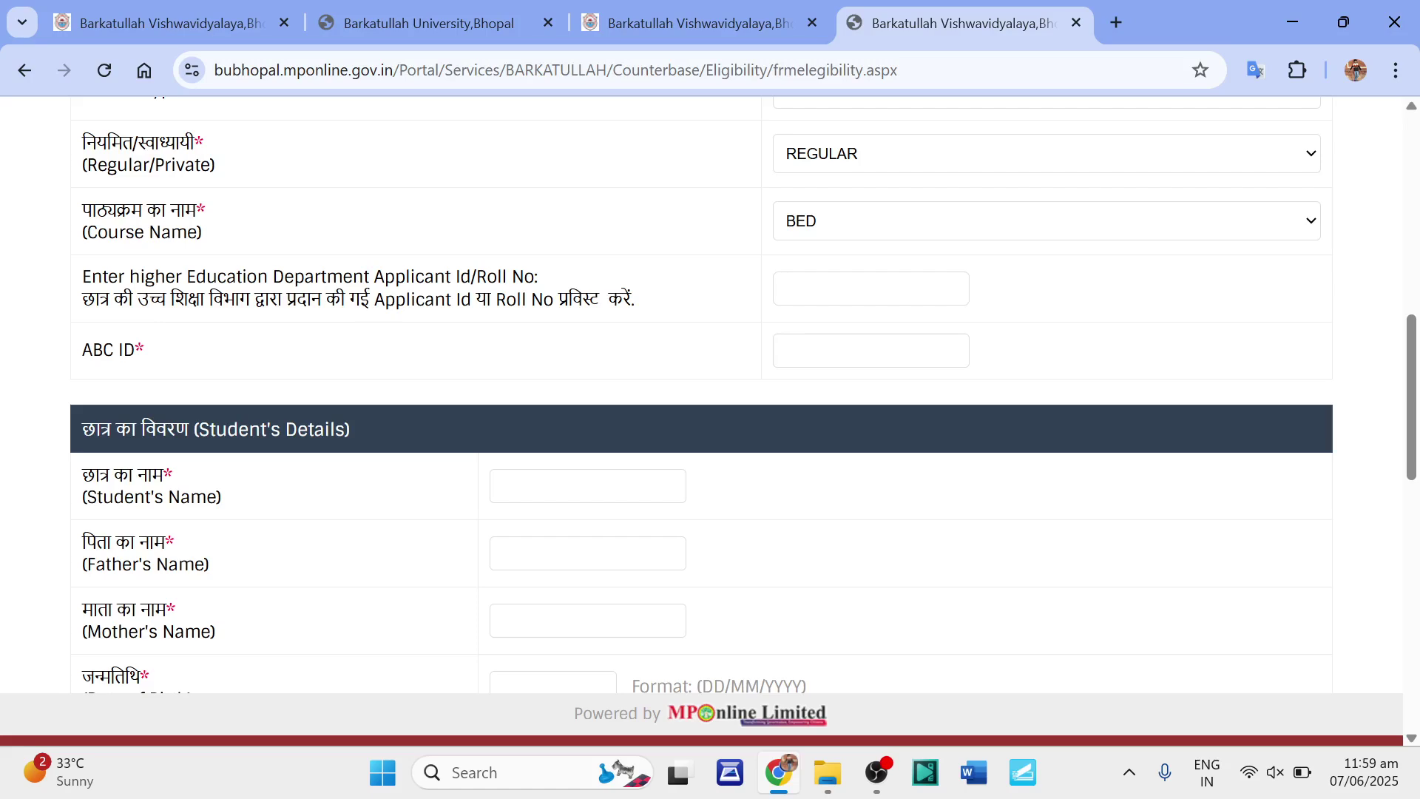
Enter the applicant ID, ABC ID, student's, father's and mother's names, and date of birth.
key(Tab)
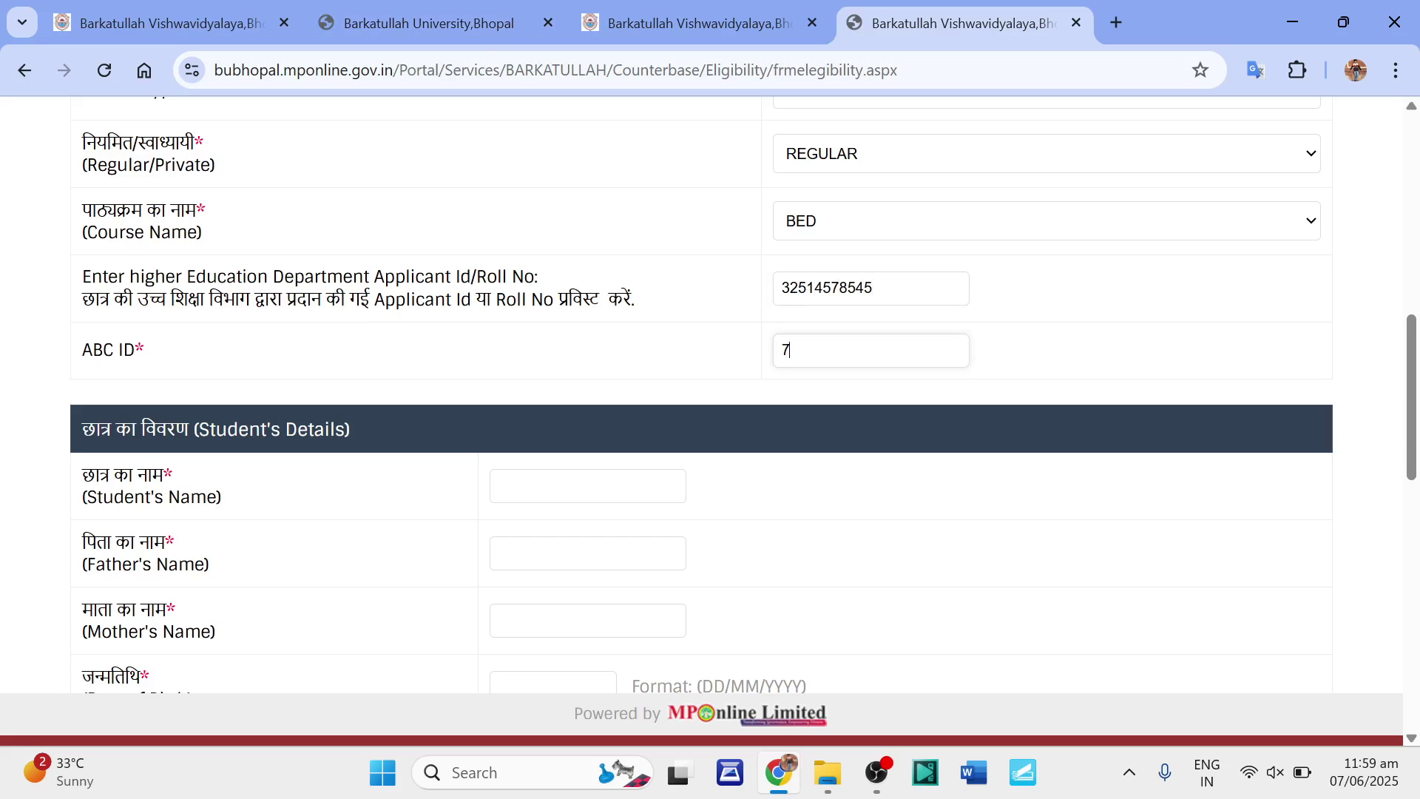
text(AMIT)
click(588, 553)
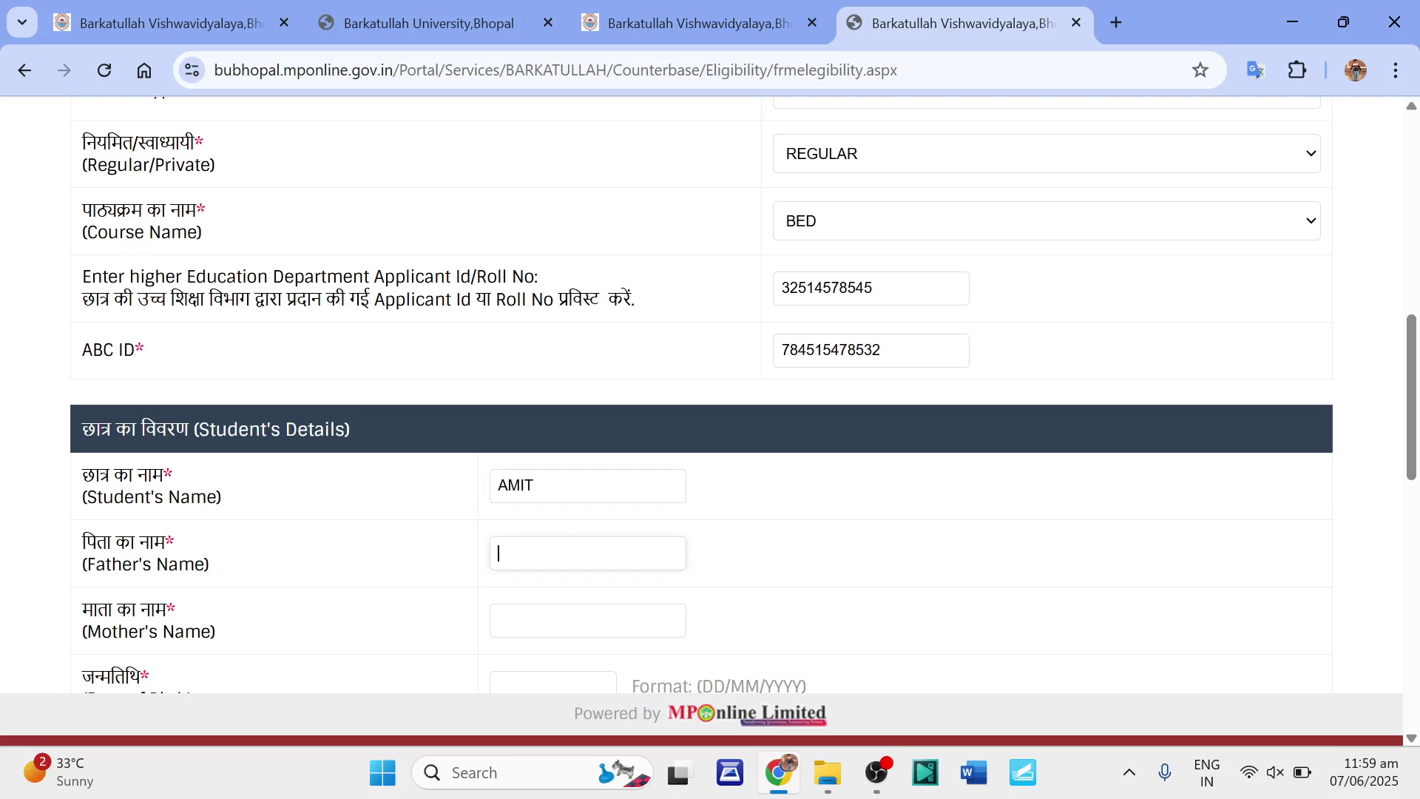
text(MOHAN)
click(588, 621)
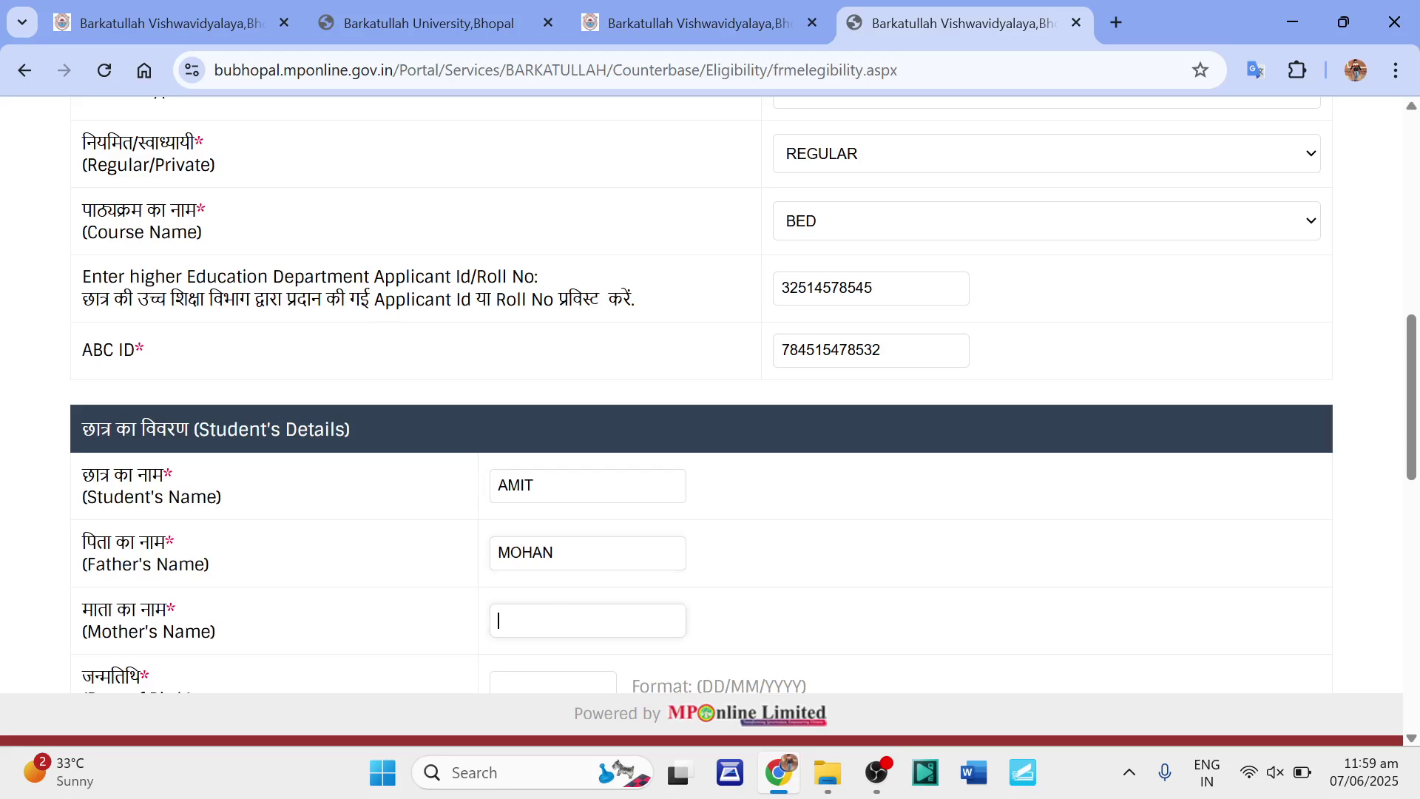
text(KIRAN)
scroll(555, 615, down, 2)
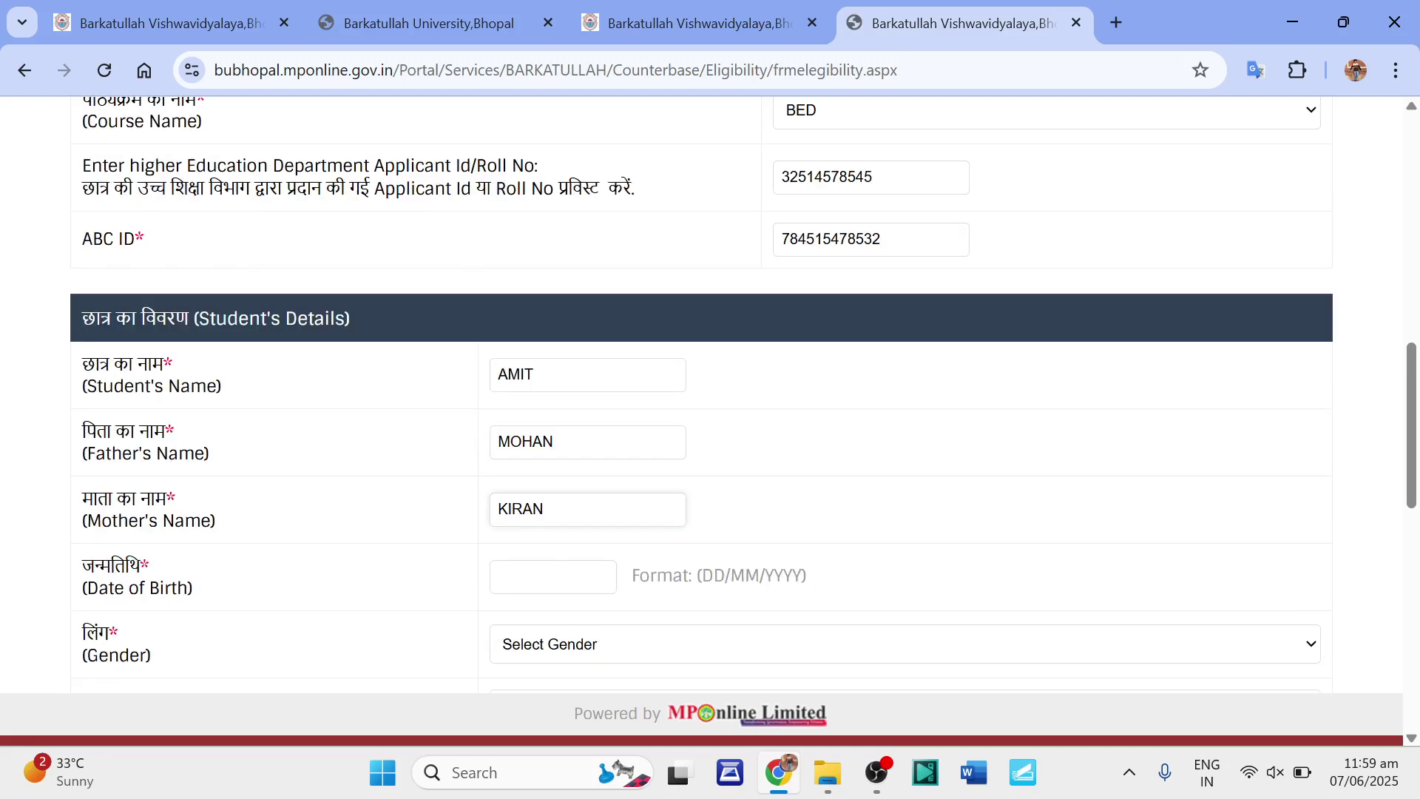
click(554, 577)
text(04/06/1997)
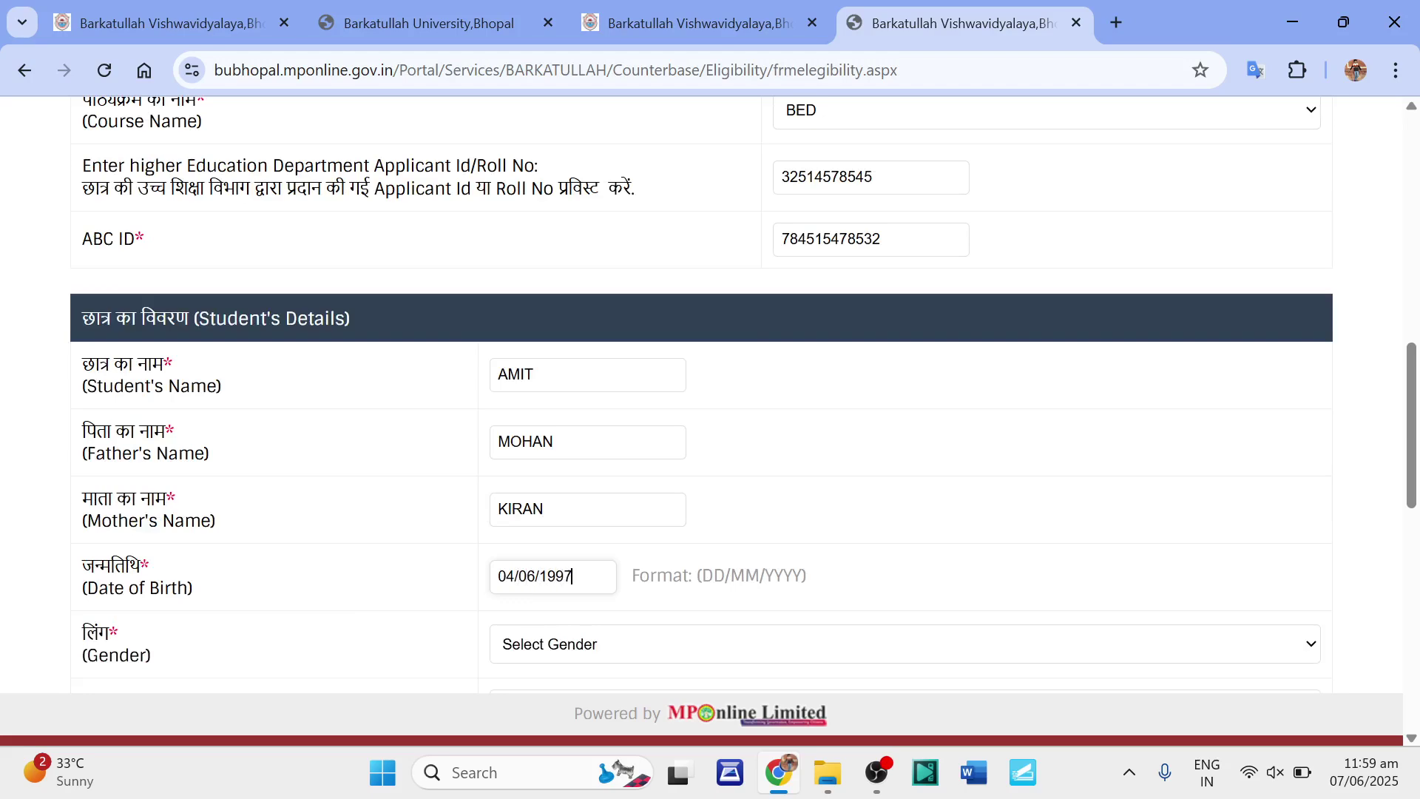
click(580, 657)
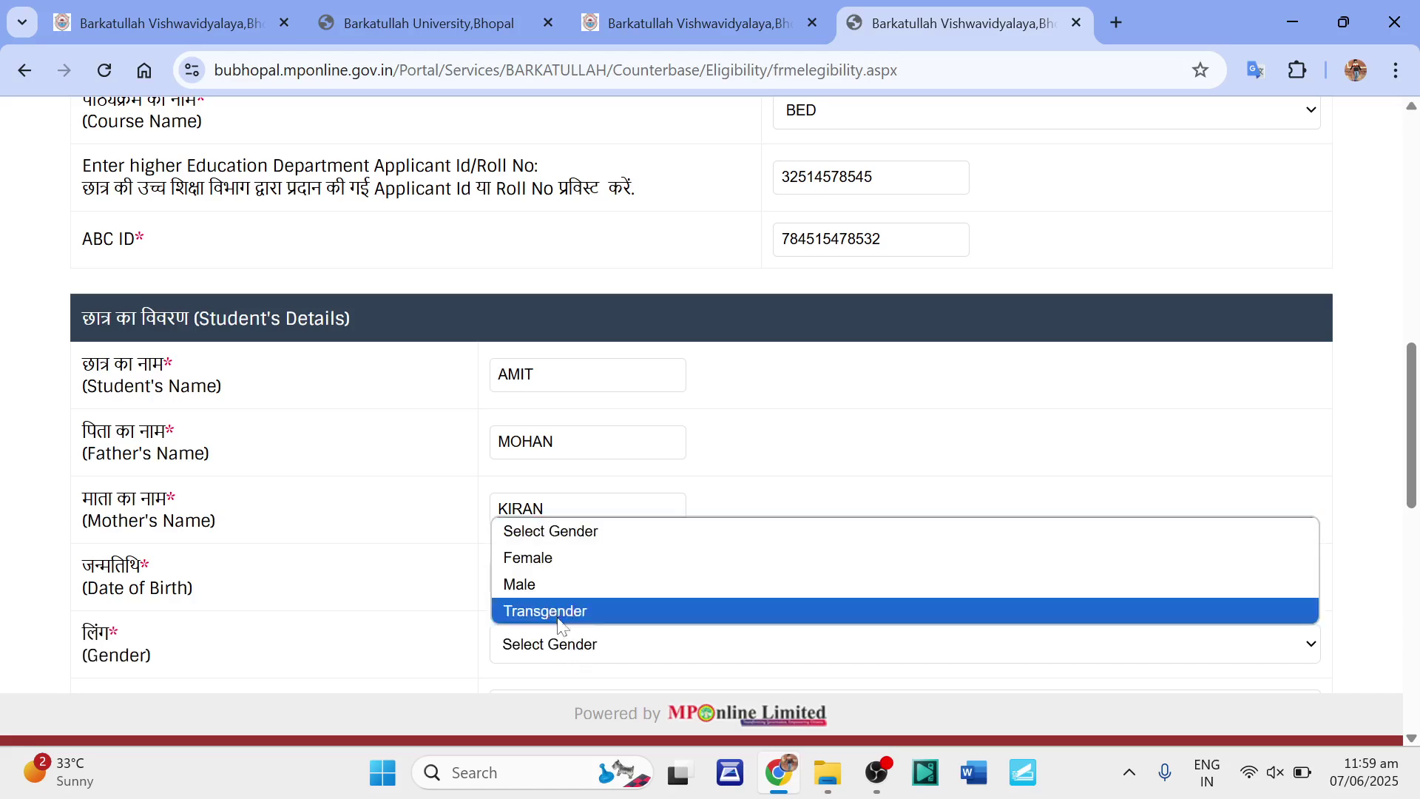
Set gender Male, 3 Sem/Year, category UR and MP Domicile No.
click(533, 584)
scroll(326, 503, down, 3)
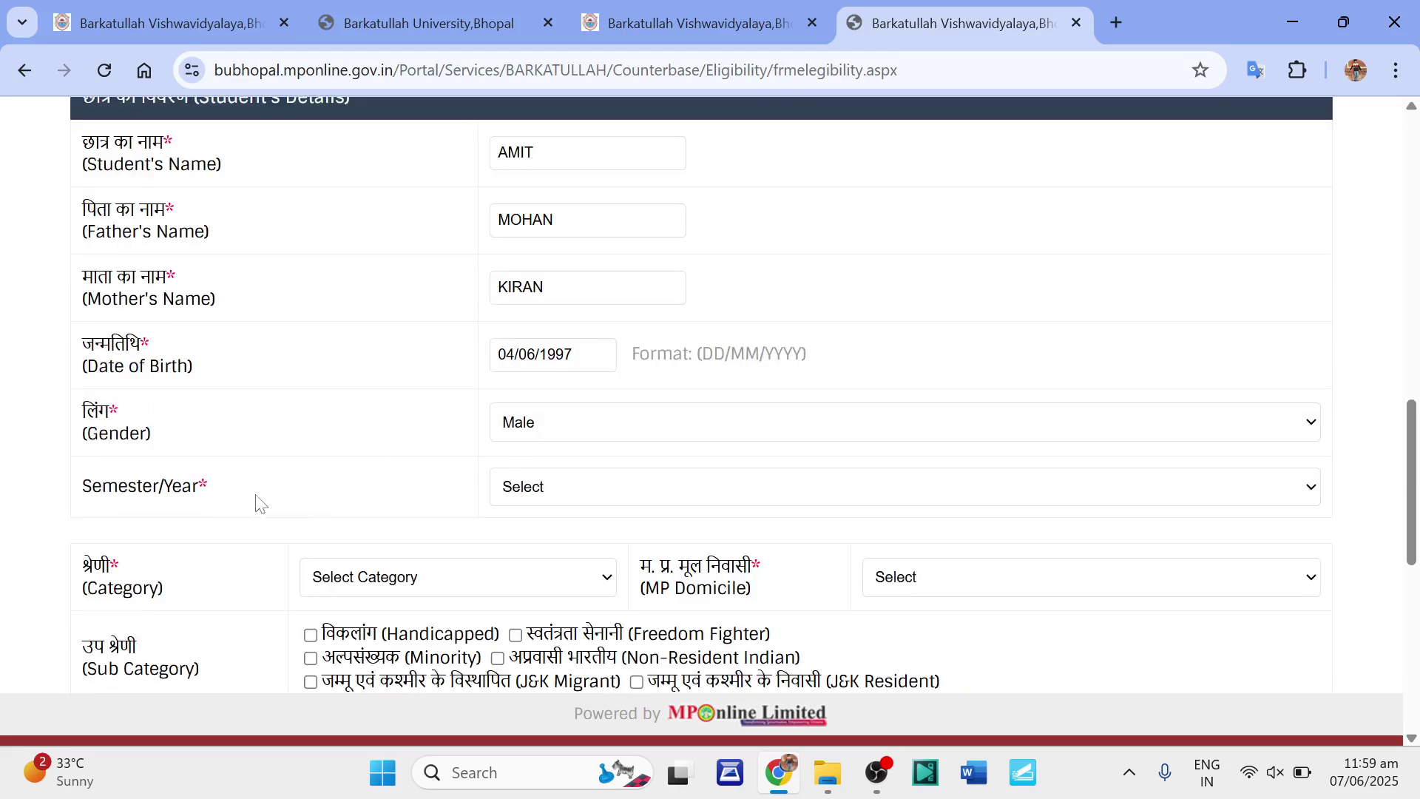
click(534, 498)
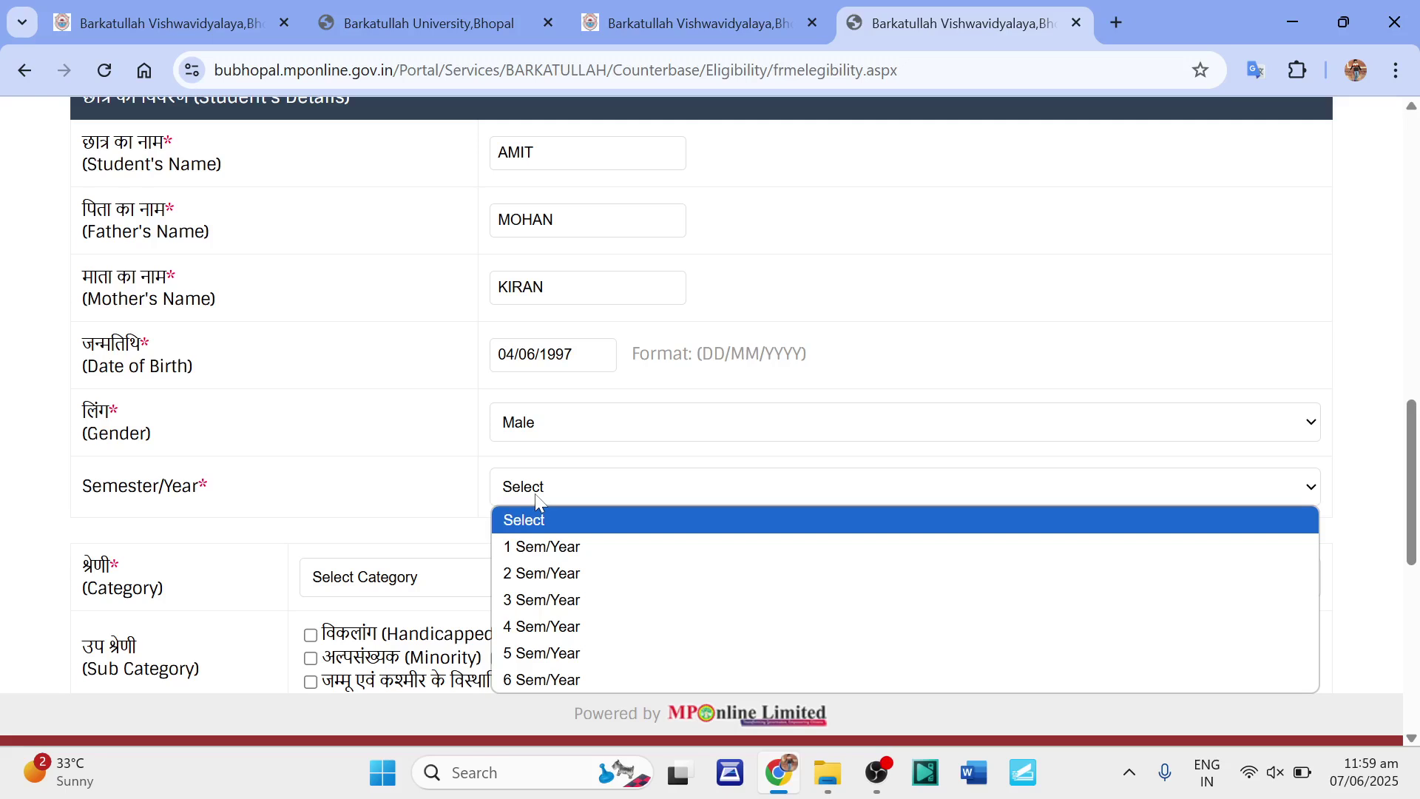
click(544, 603)
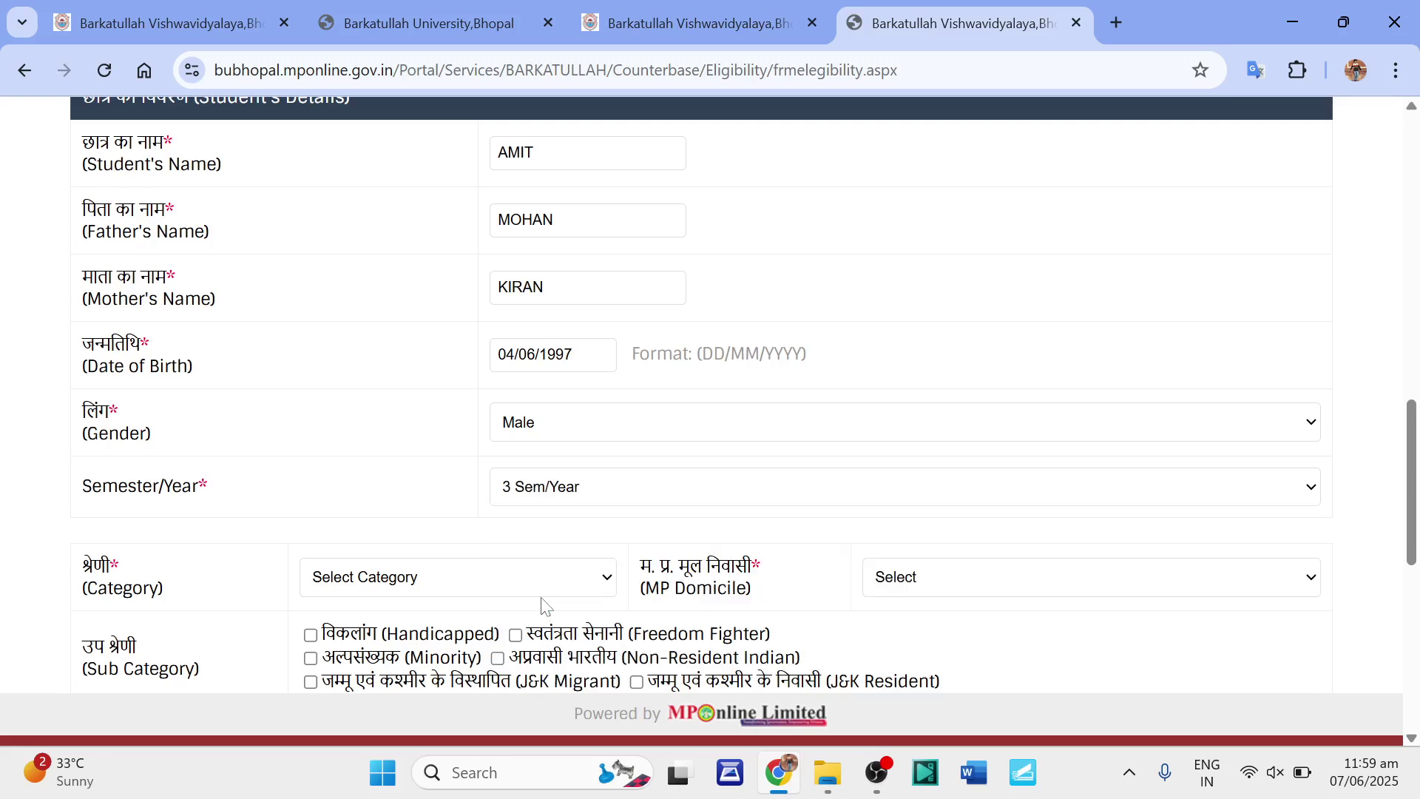
click(362, 589)
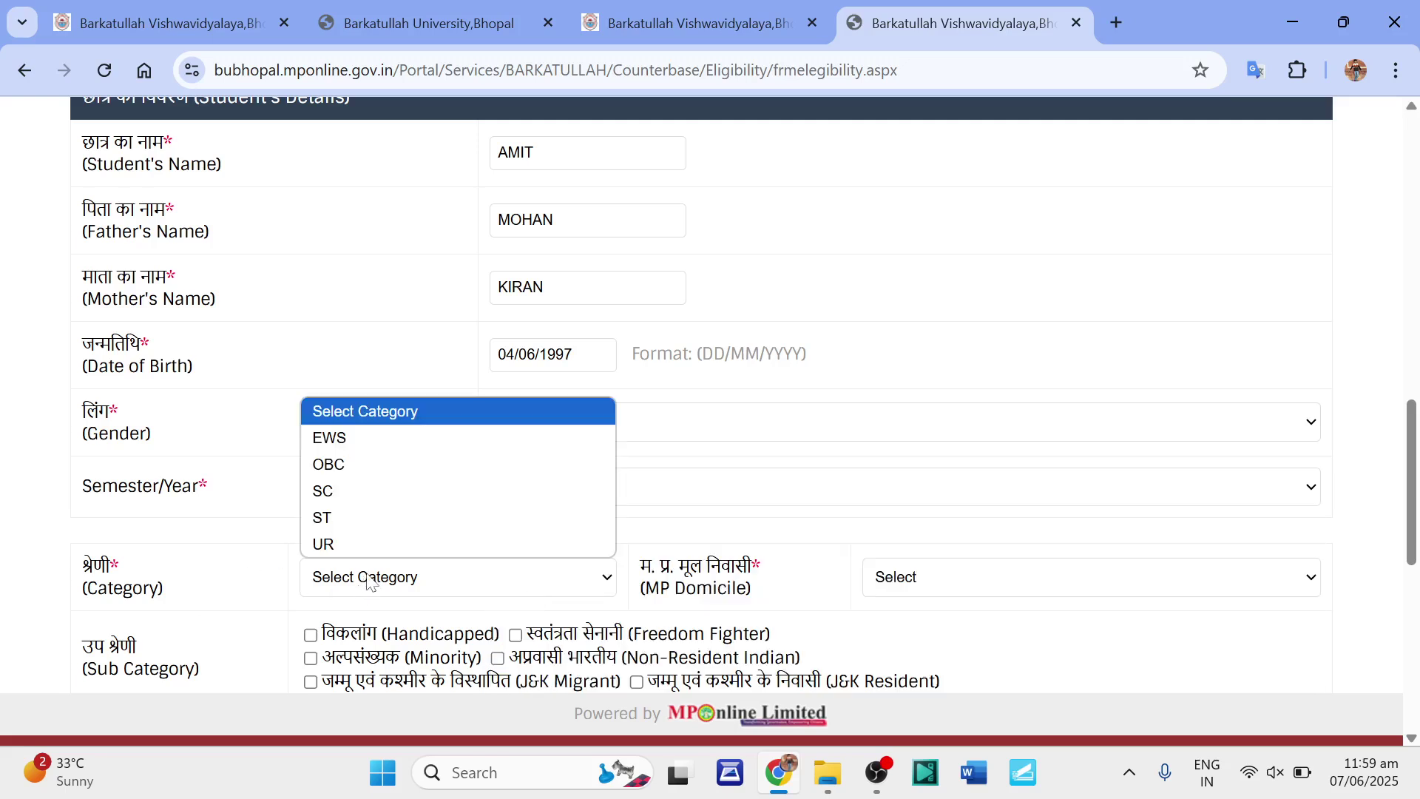
click(328, 548)
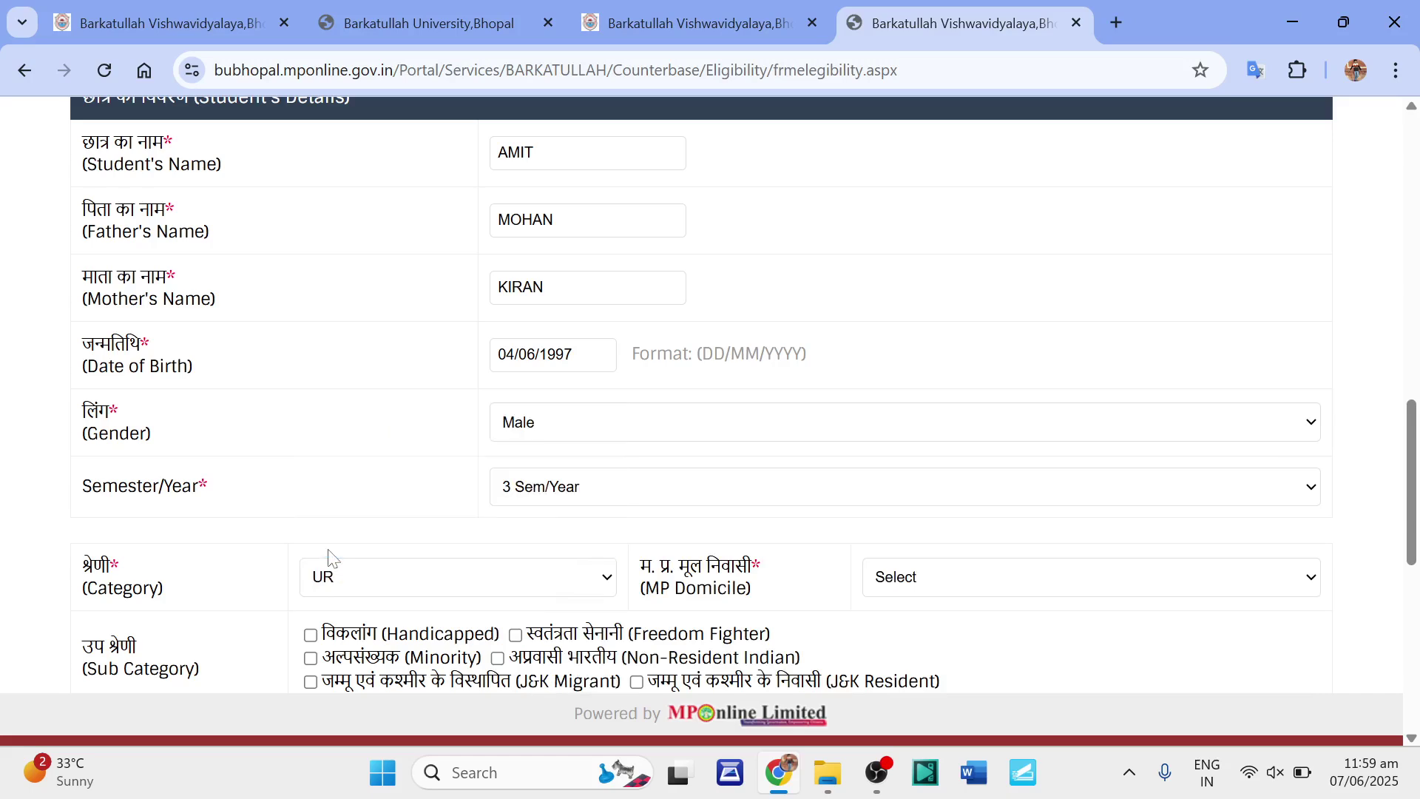
click(909, 588)
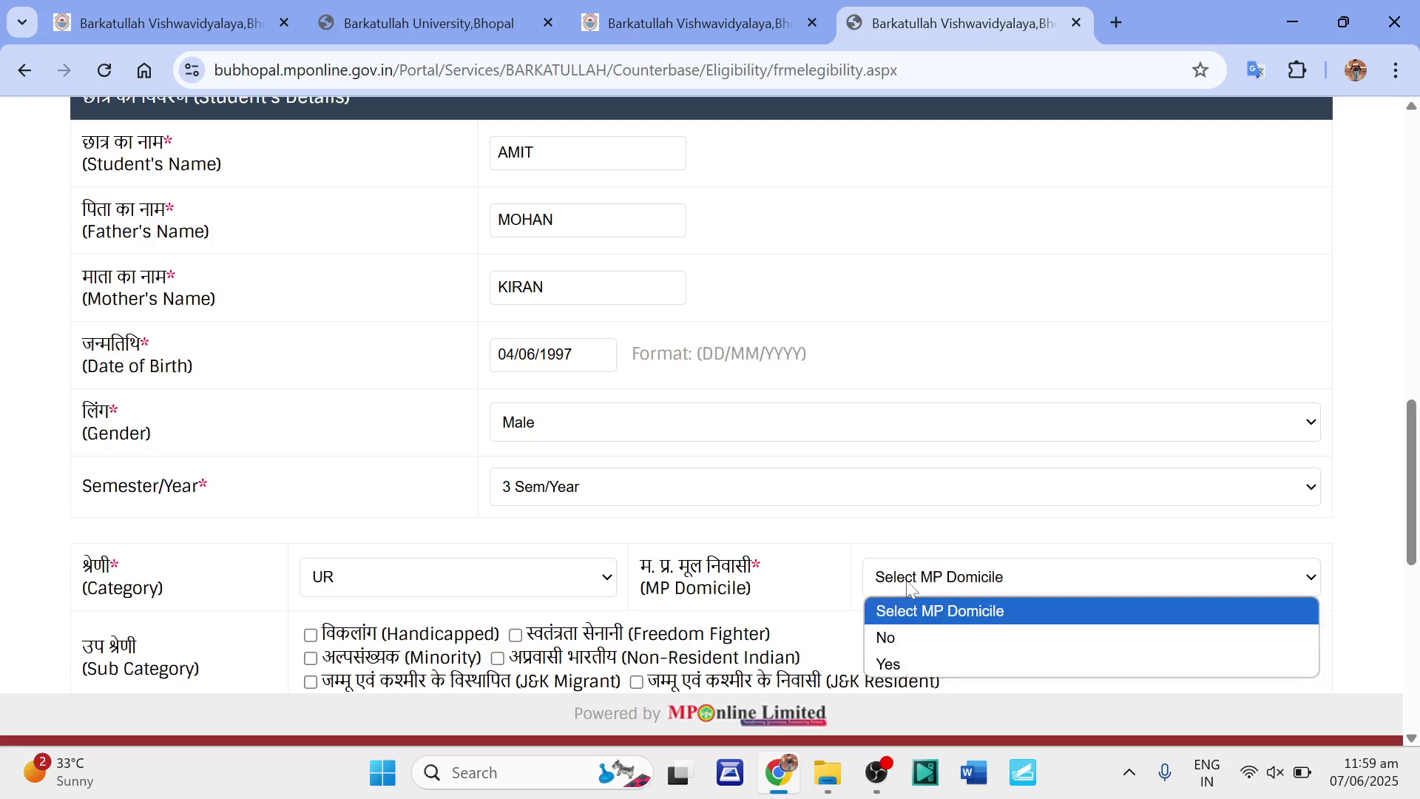
click(891, 638)
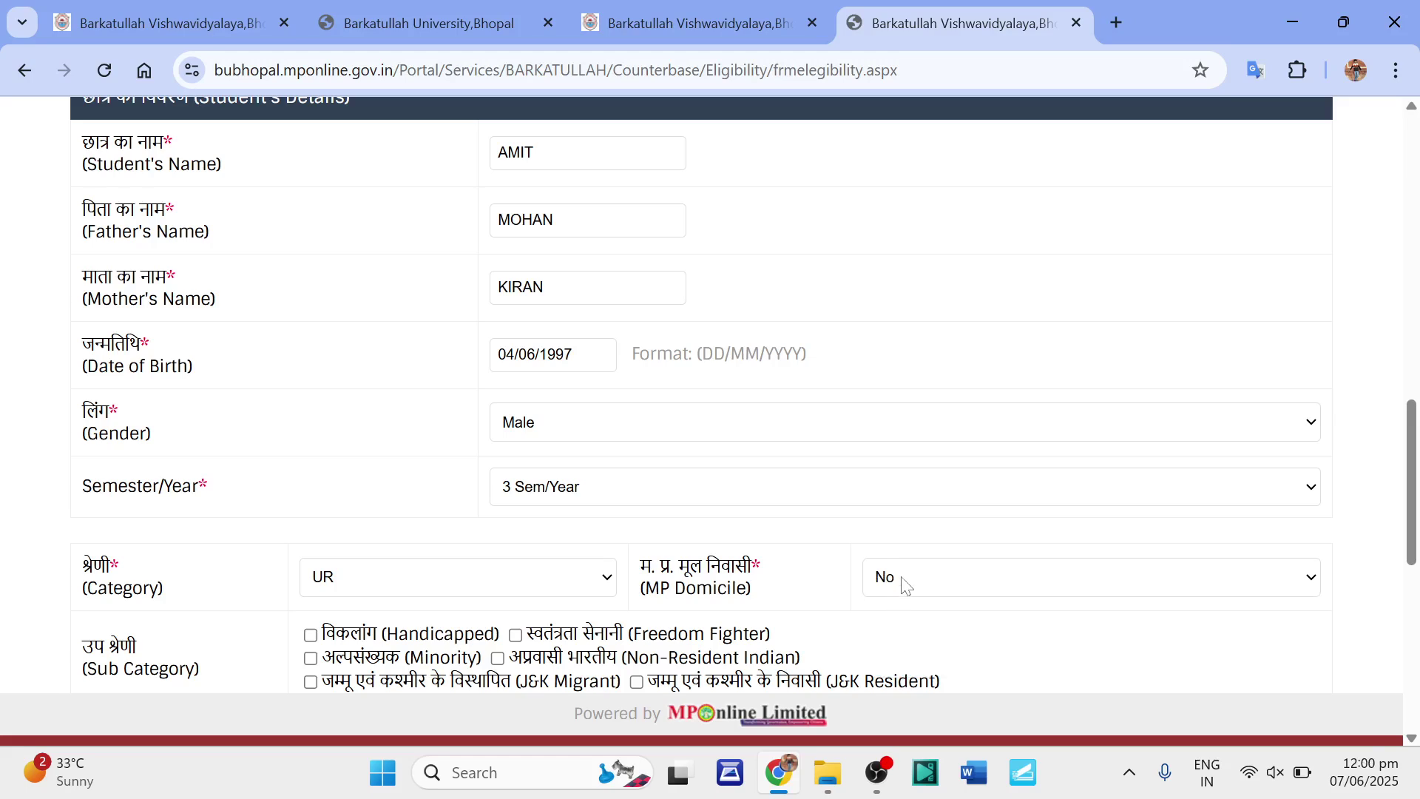
Try MP Domicile Yes with its district list, then revert it to No.
scroll(906, 585, down, 3)
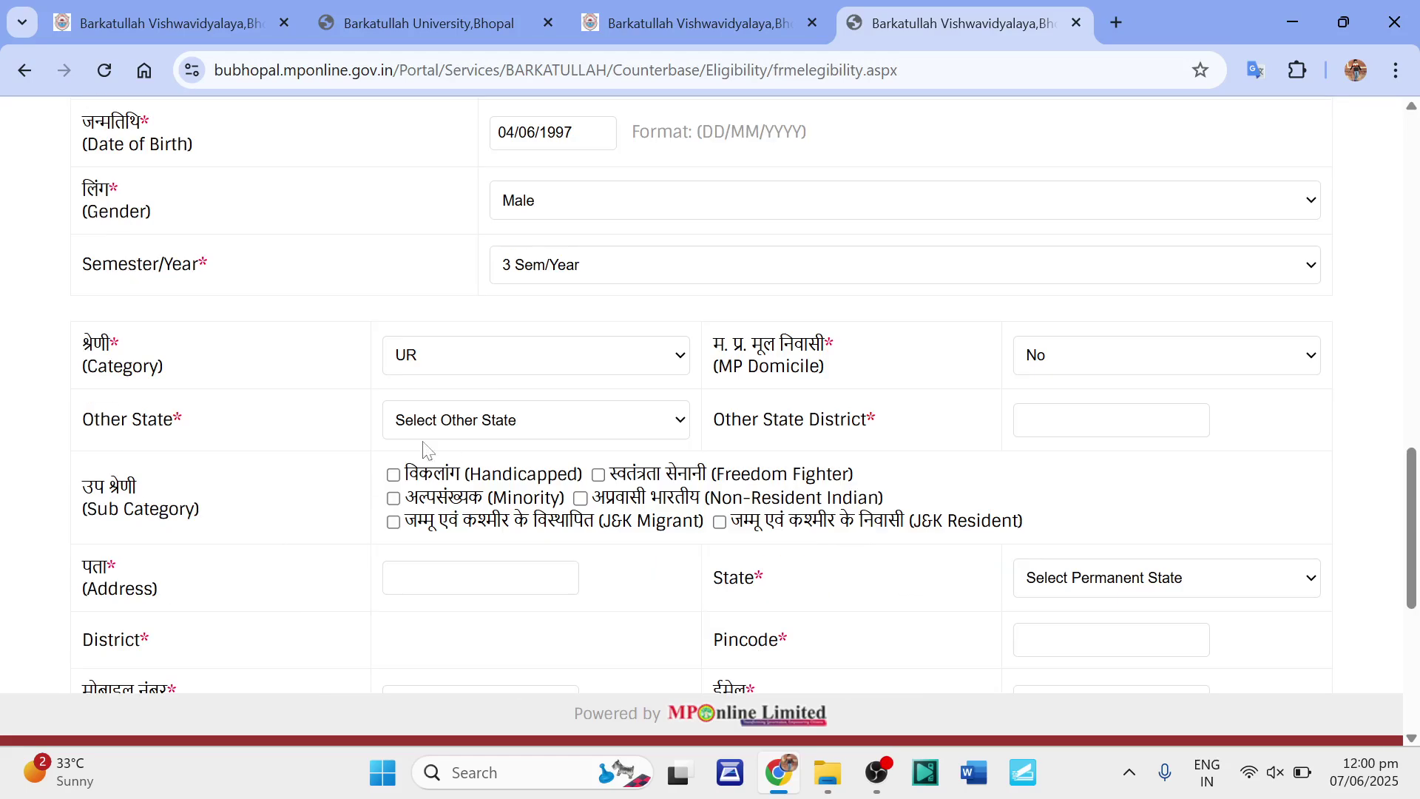
click(1073, 358)
click(1051, 442)
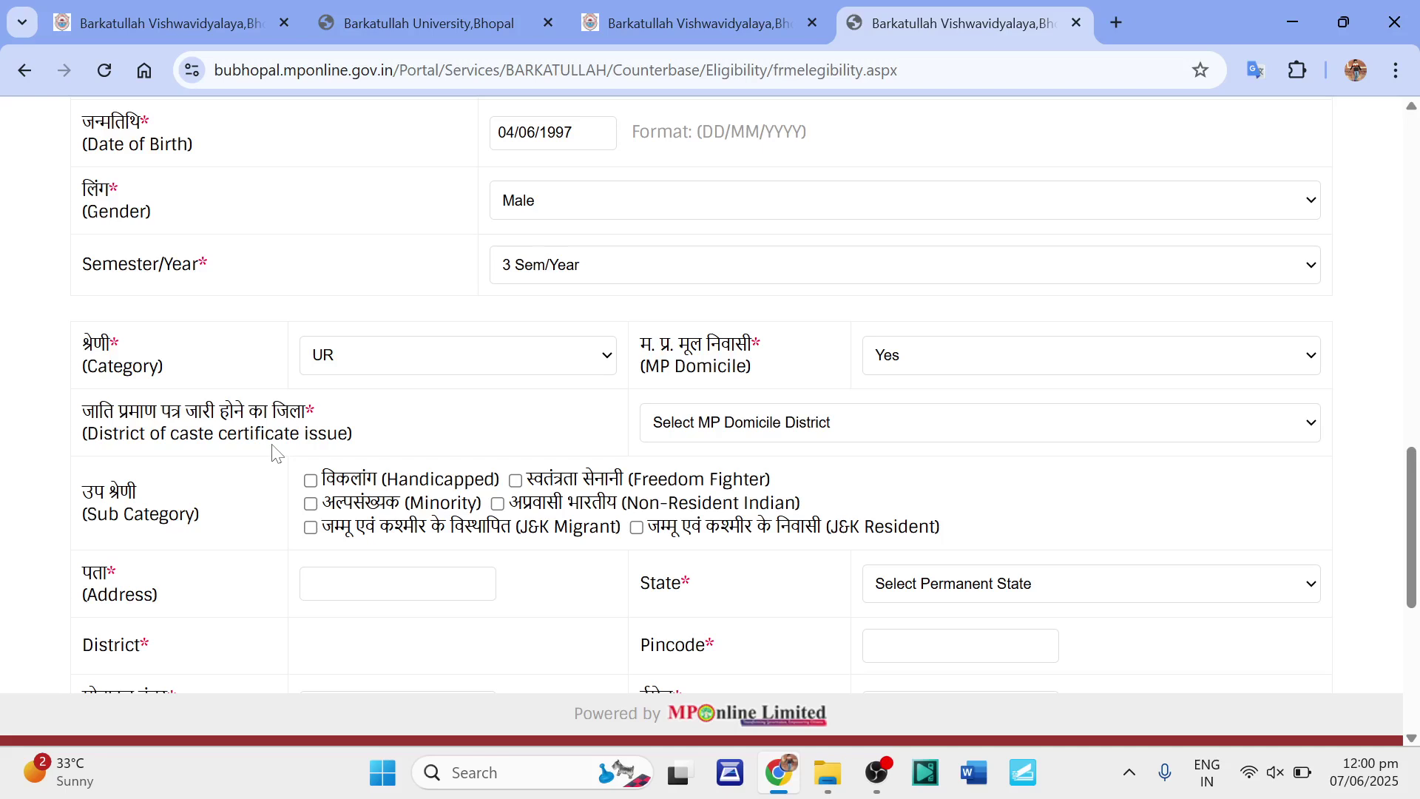
click(805, 428)
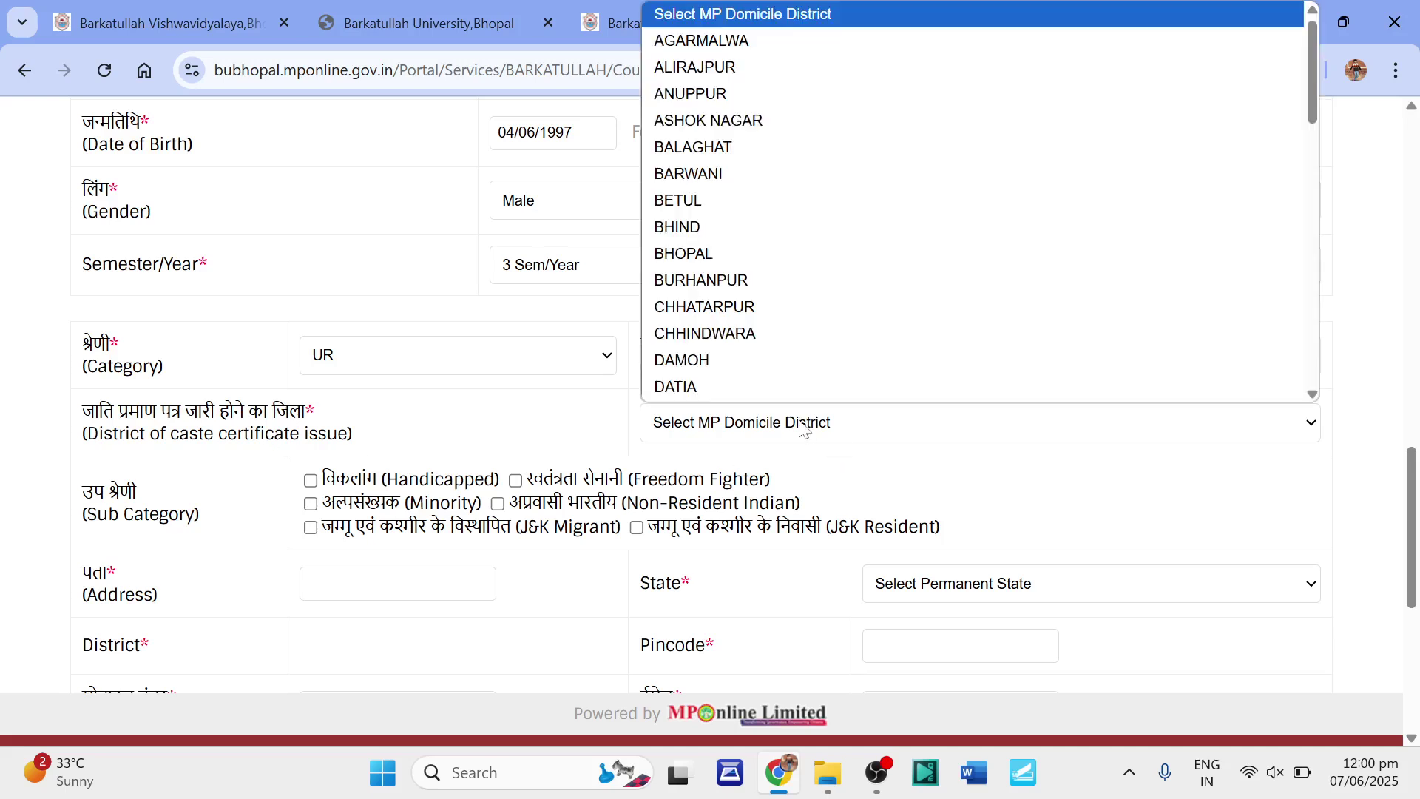
scroll(740, 370, down, 1)
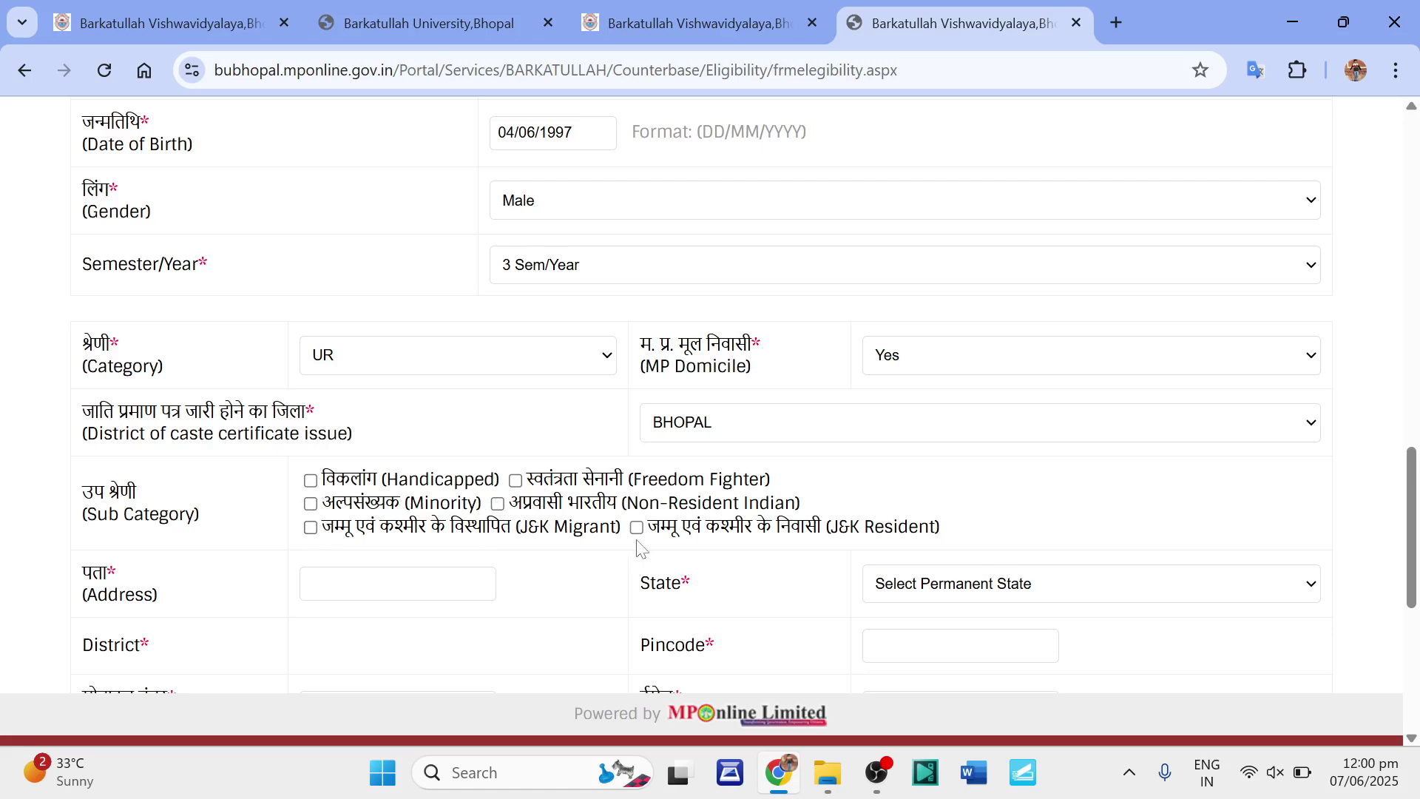
click(915, 370)
click(910, 418)
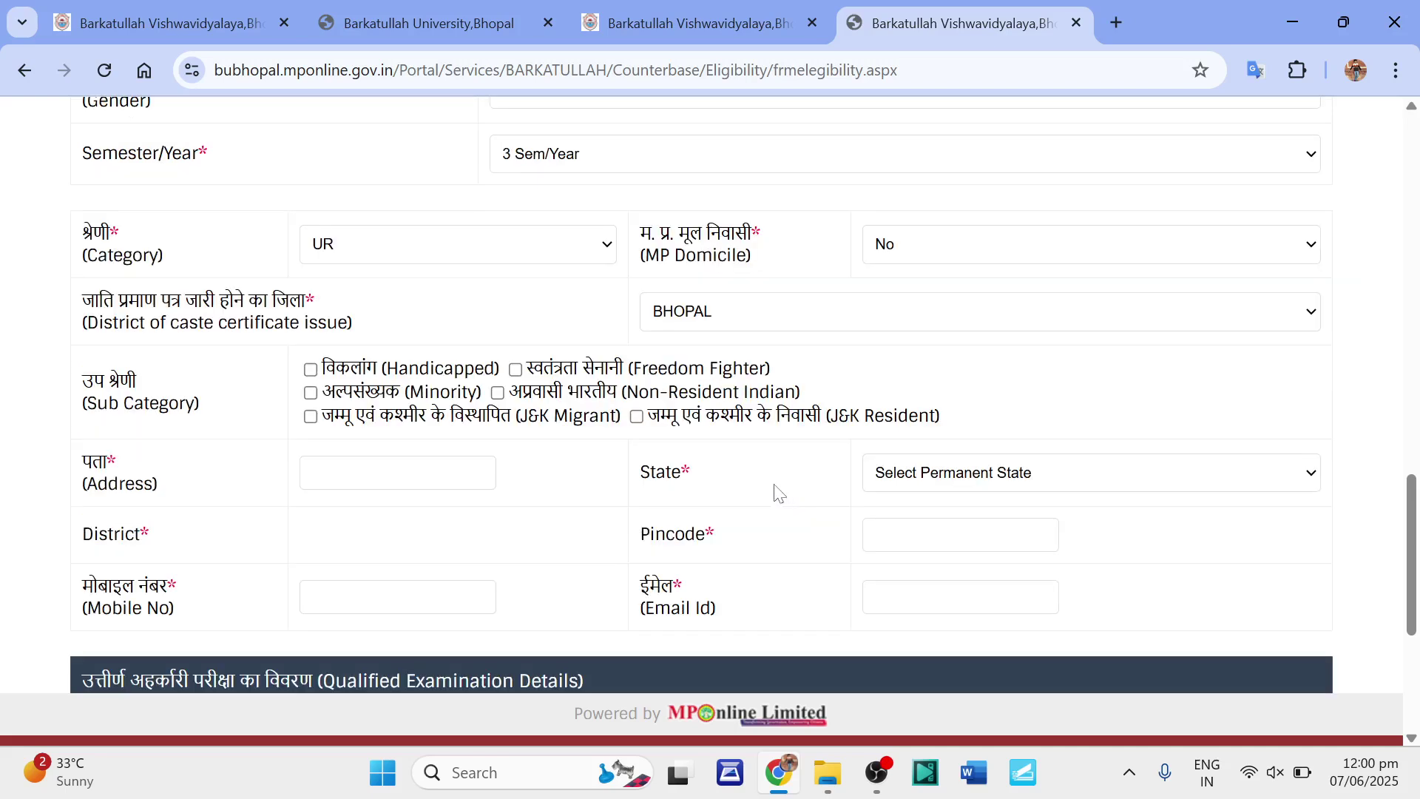
Fill in the address, state GUJARAT, district jamnagar and the pincode.
scroll(459, 533, down, 1)
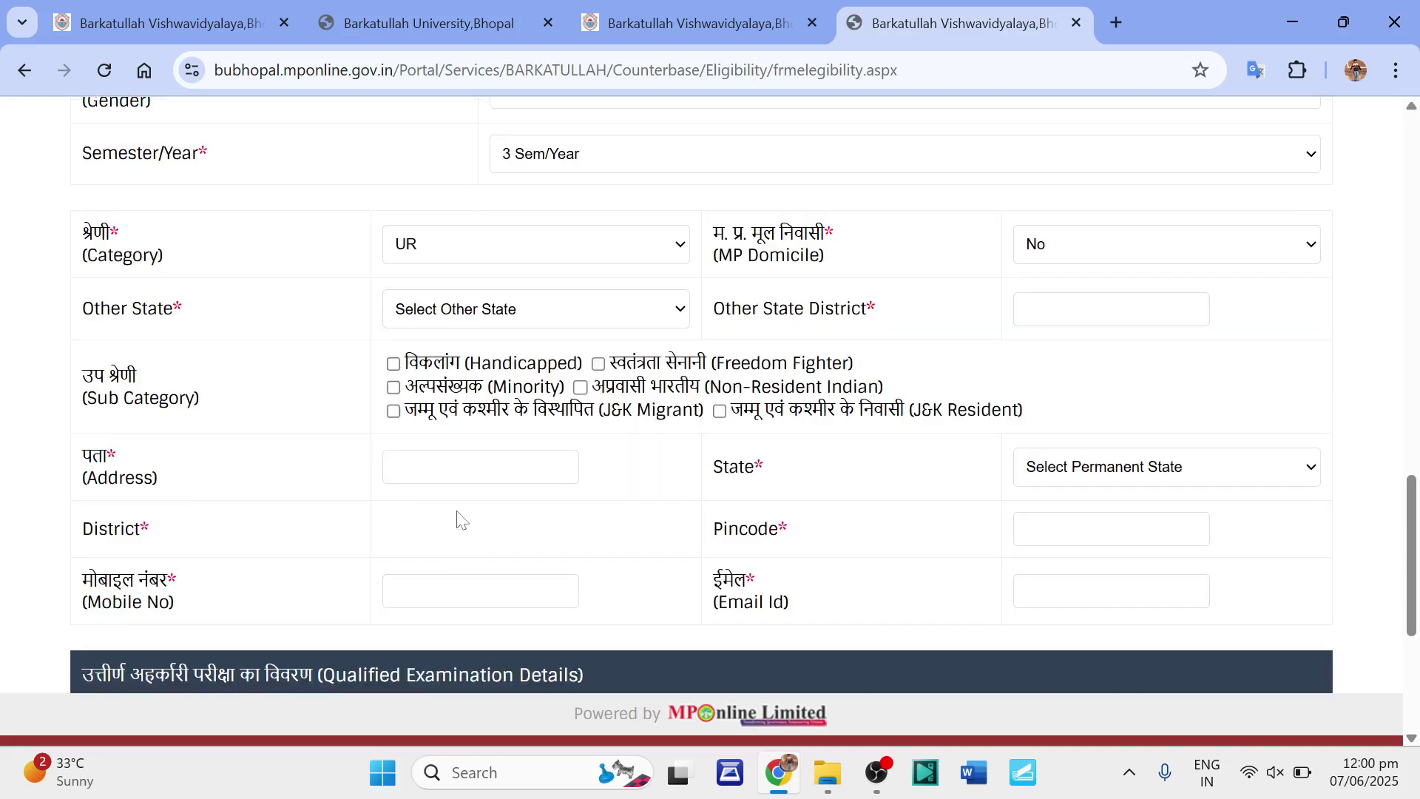
click(444, 467)
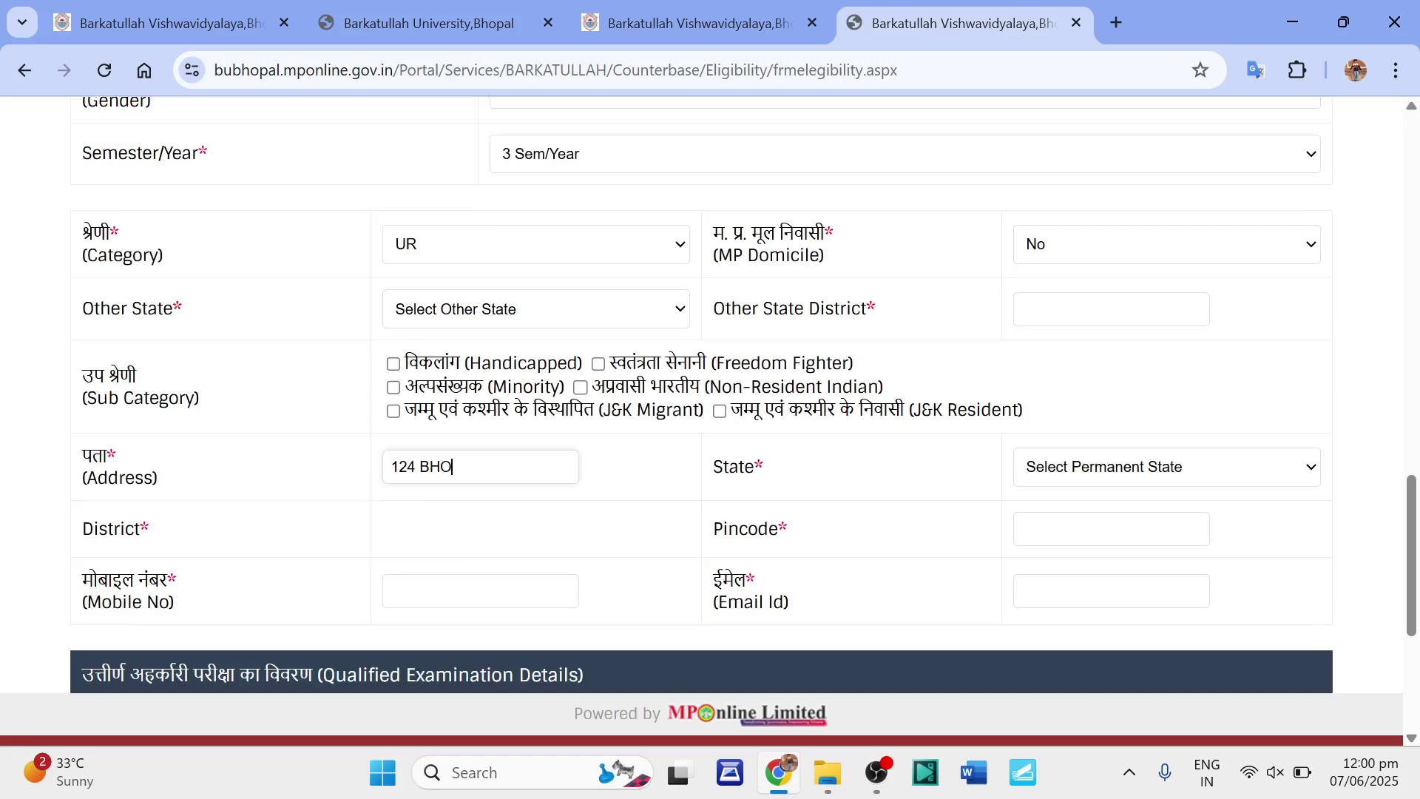
click(1082, 473)
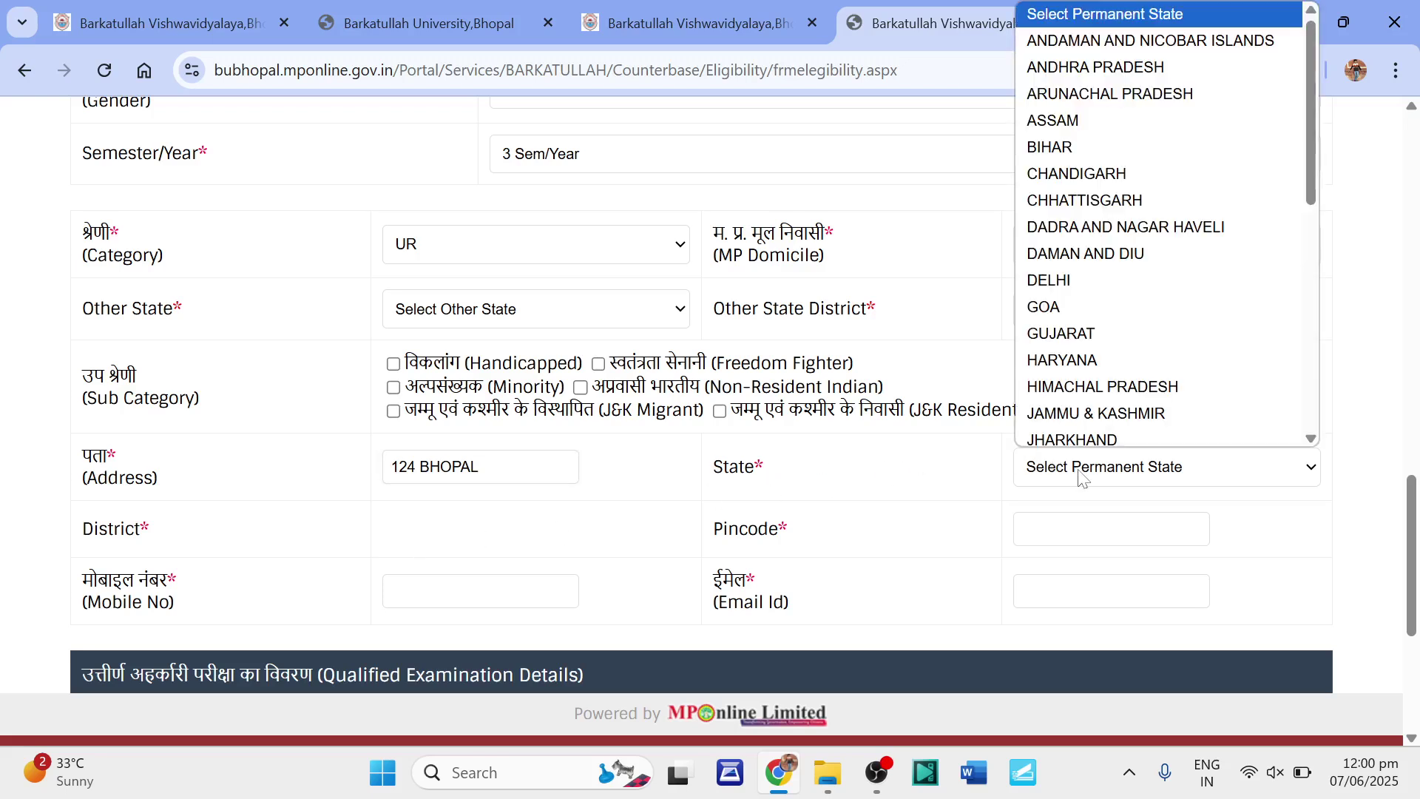
click(1060, 339)
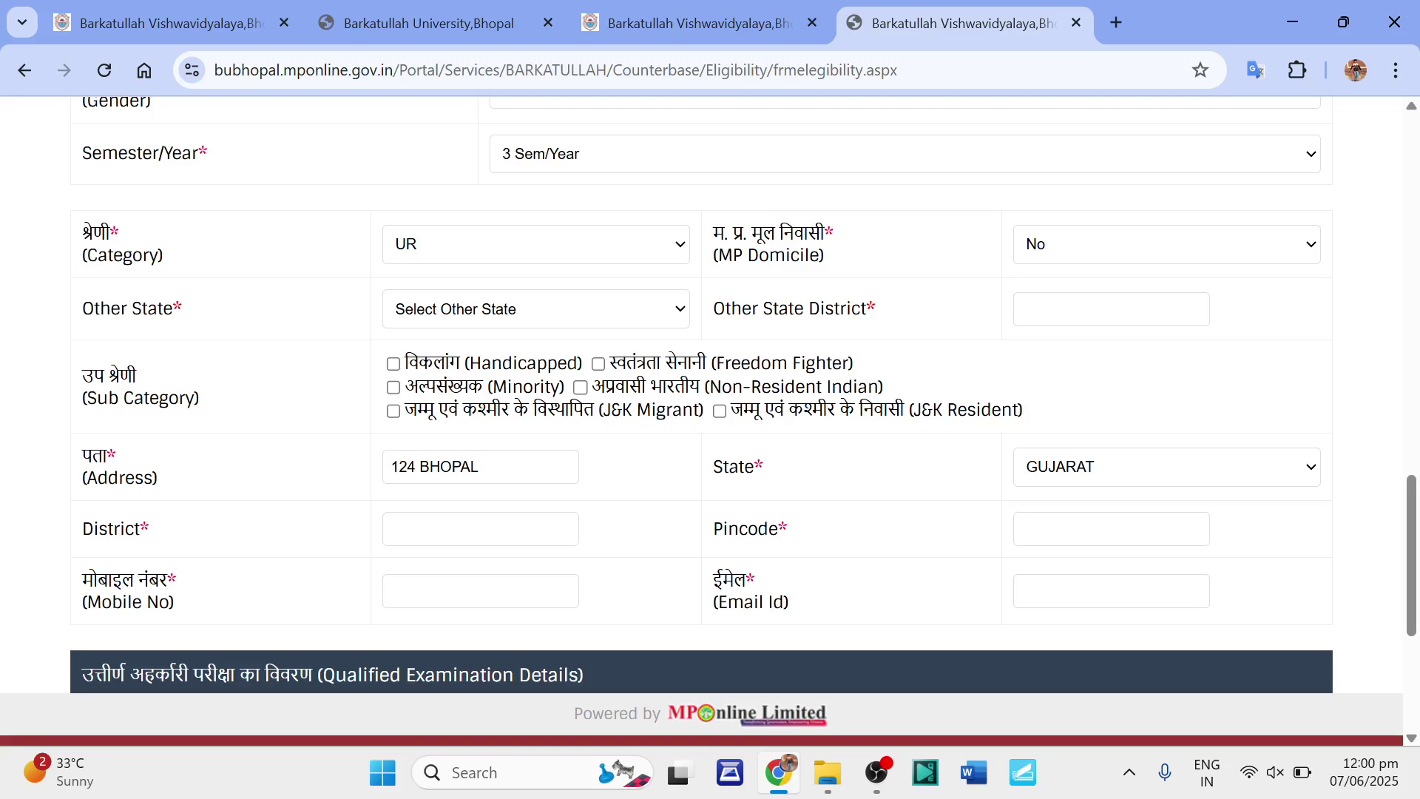
click(481, 529)
text(jamnagar)
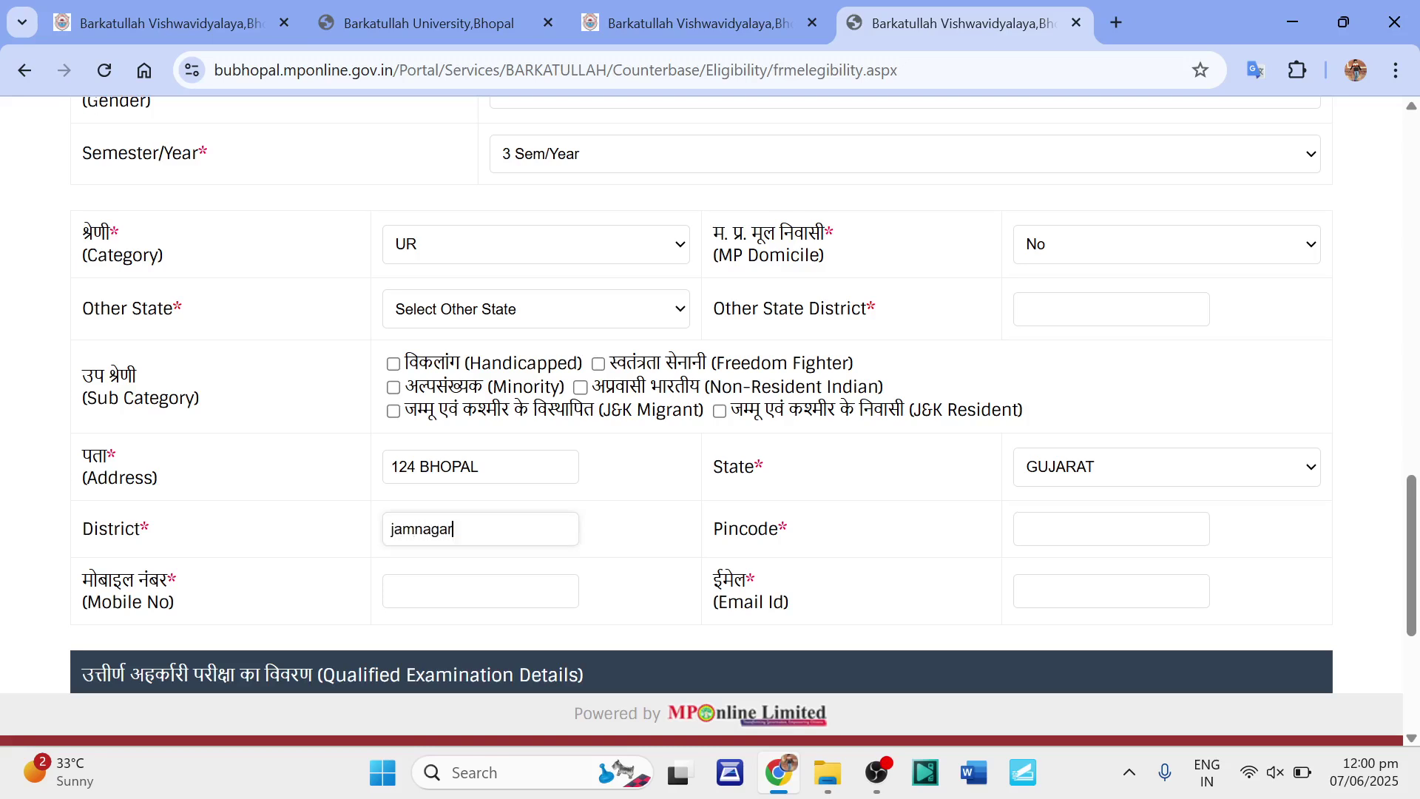
key(Tab)
text(841254)
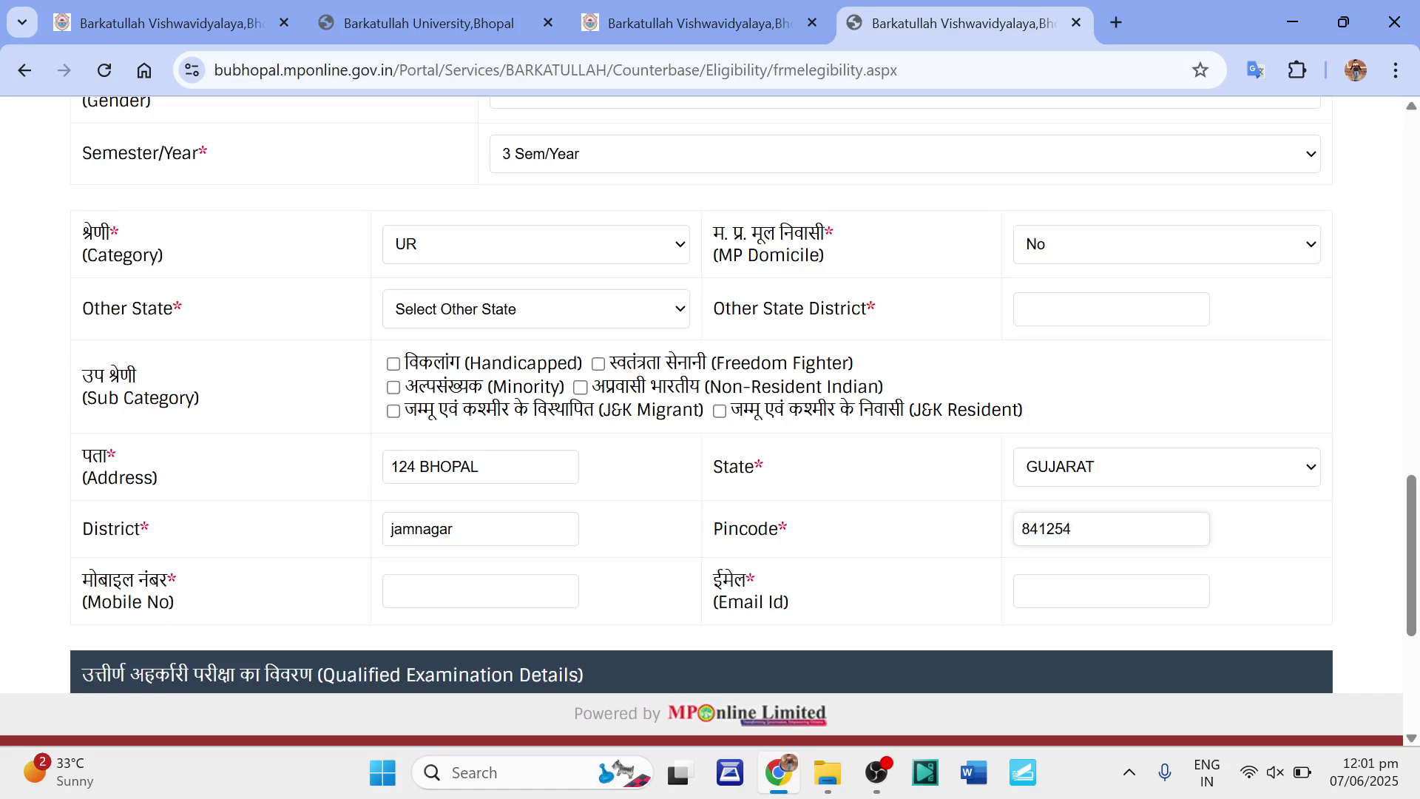
Enter the student's mobile number and e-mail address.
scroll(711, 400, down, 3)
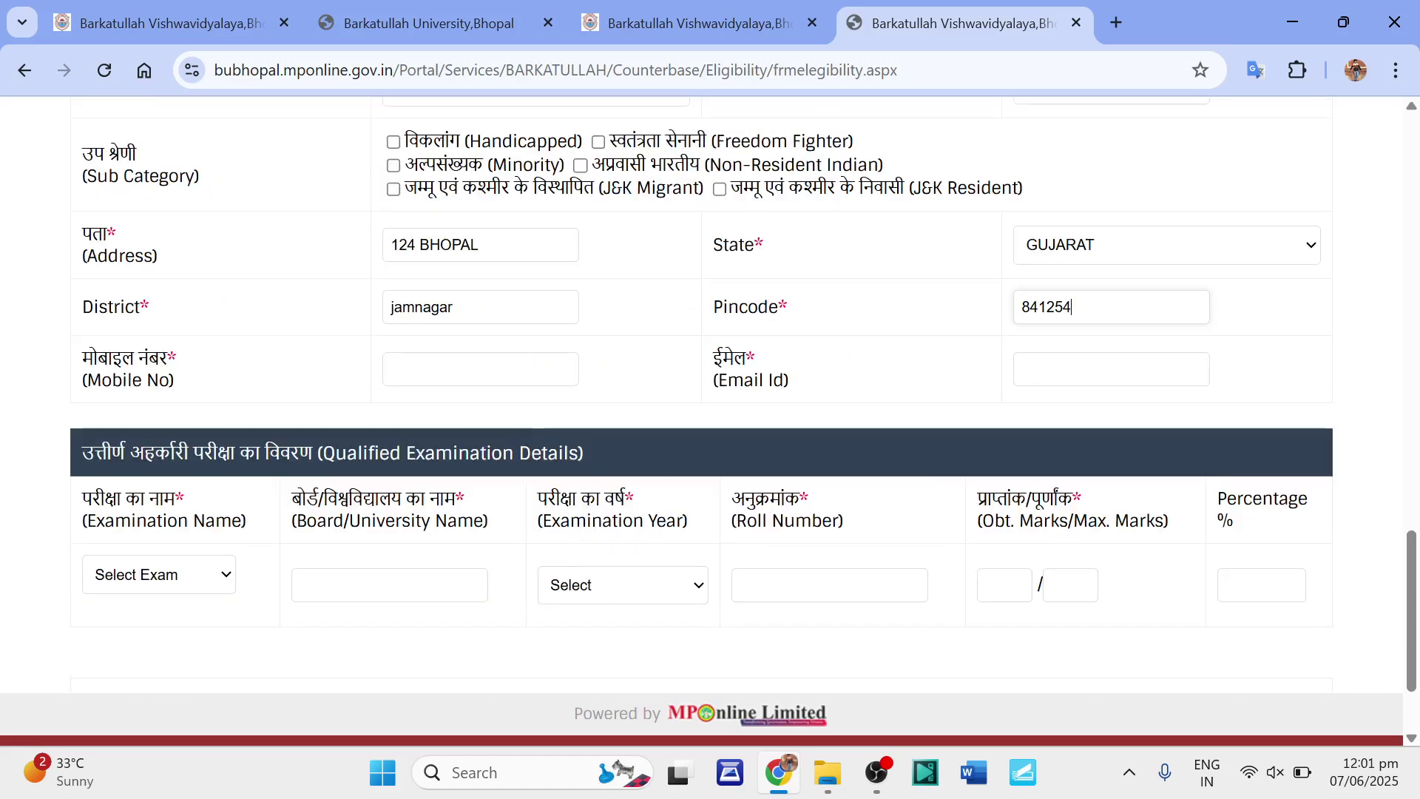
key(Tab)
text(9999999999)
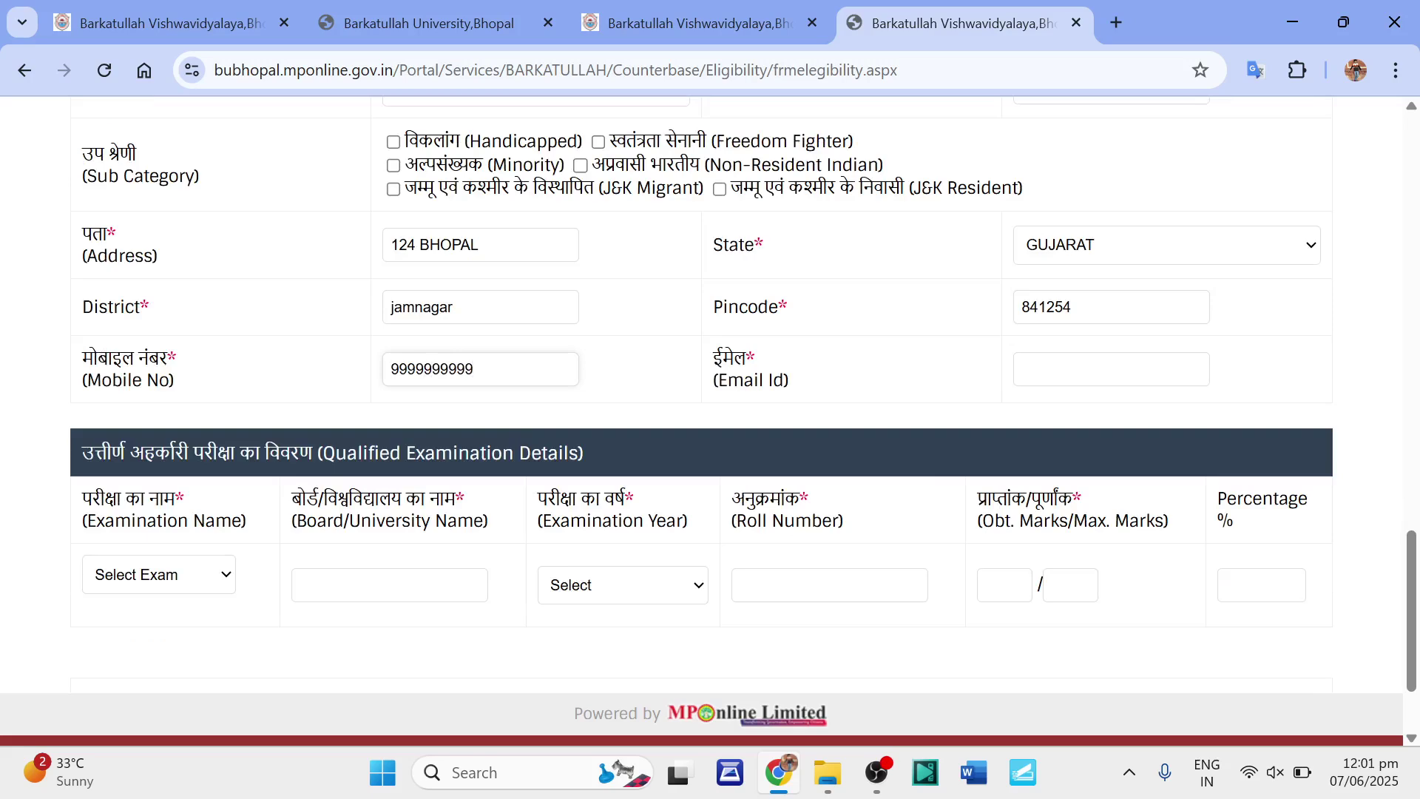
click(1026, 377)
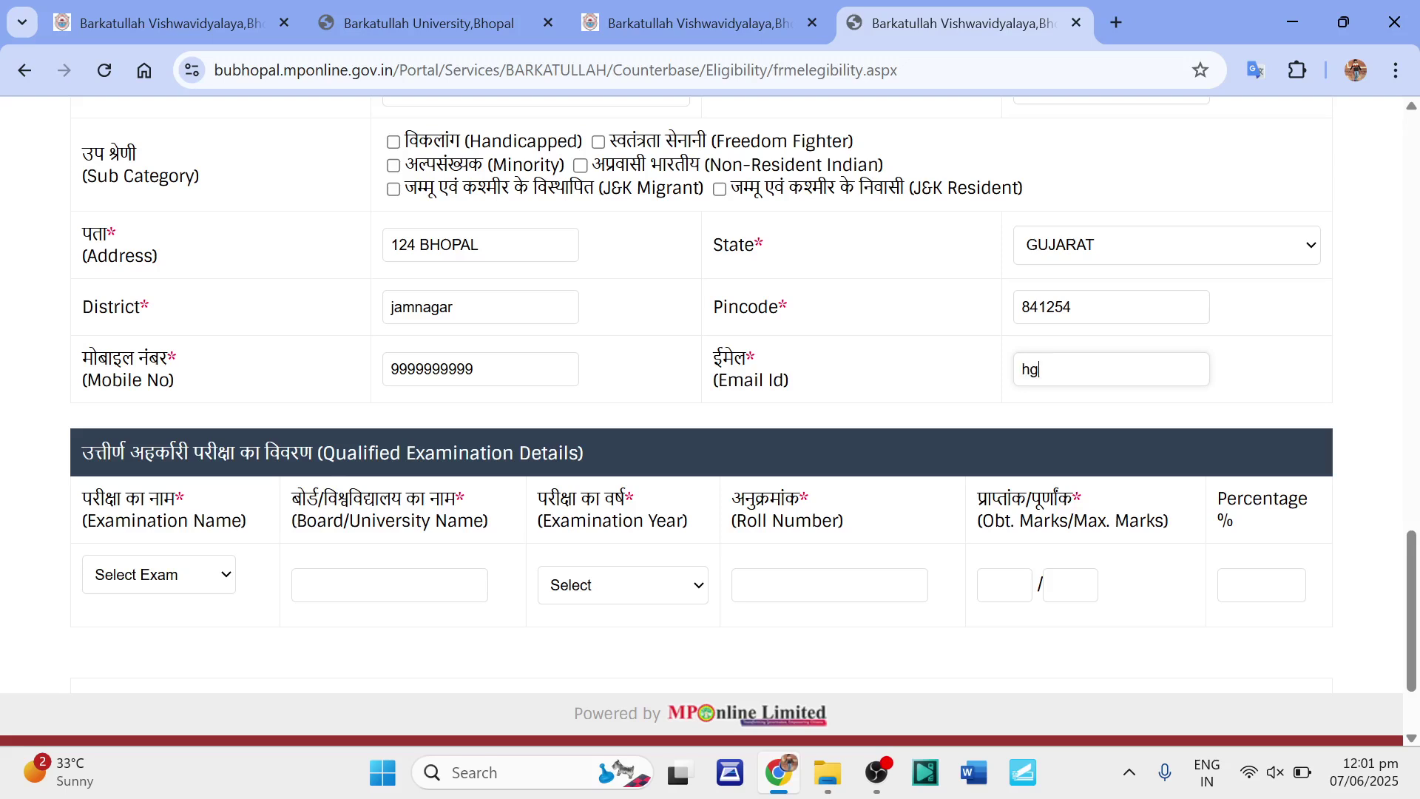
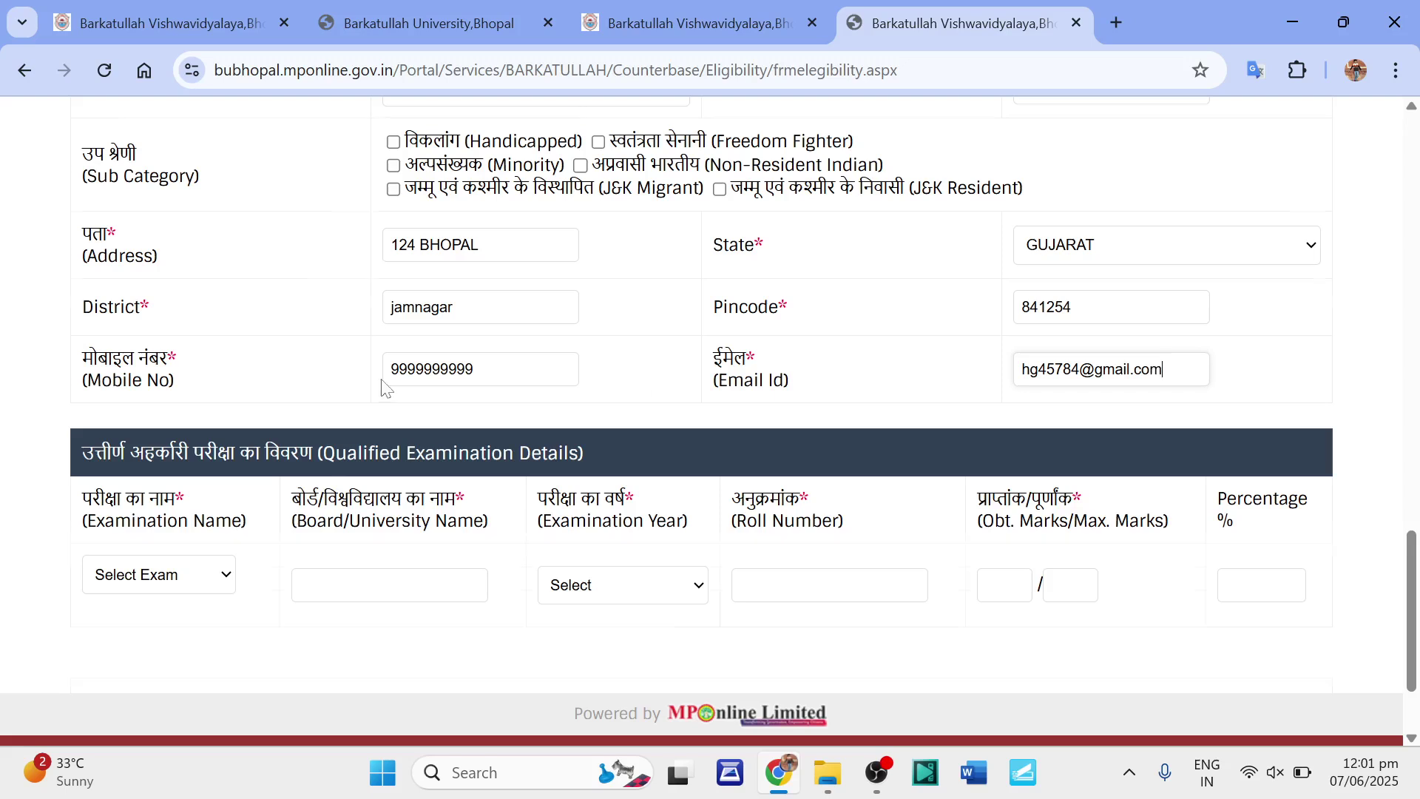
scroll(380, 387, down, 2)
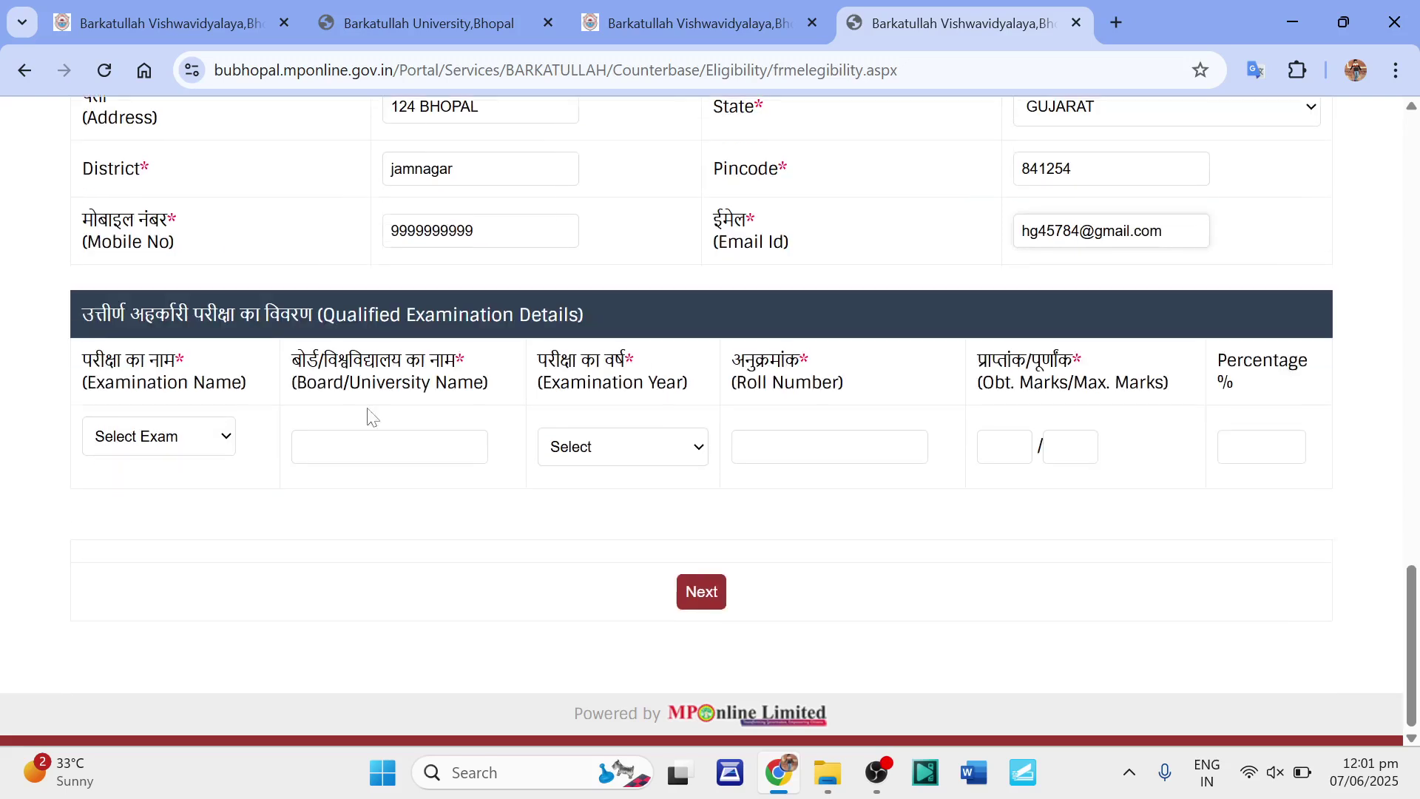
Set the qualifying exam to Graduation/Post Graduation, degree BSC, board KHVFG JAMNAGAR.
click(176, 448)
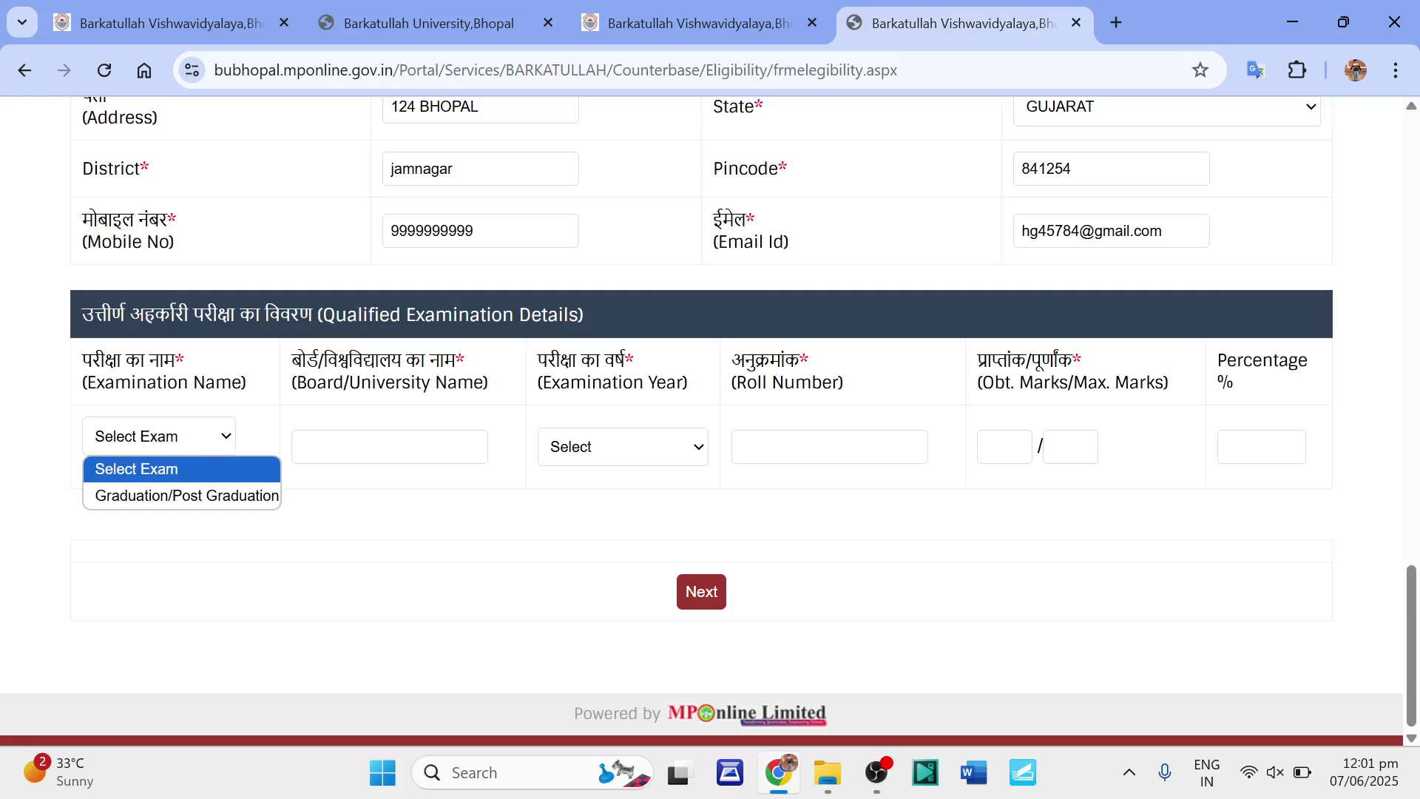
click(173, 496)
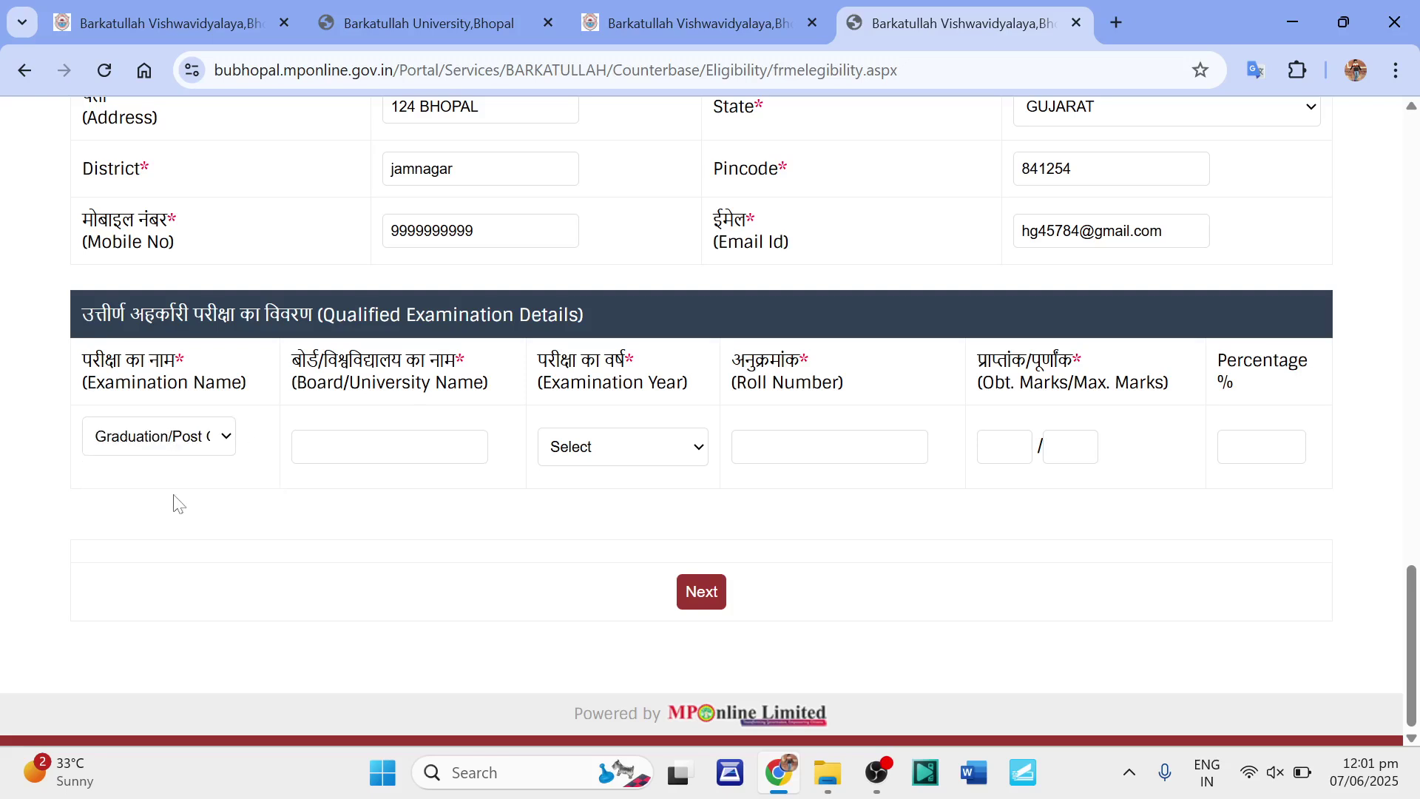
key(Tab)
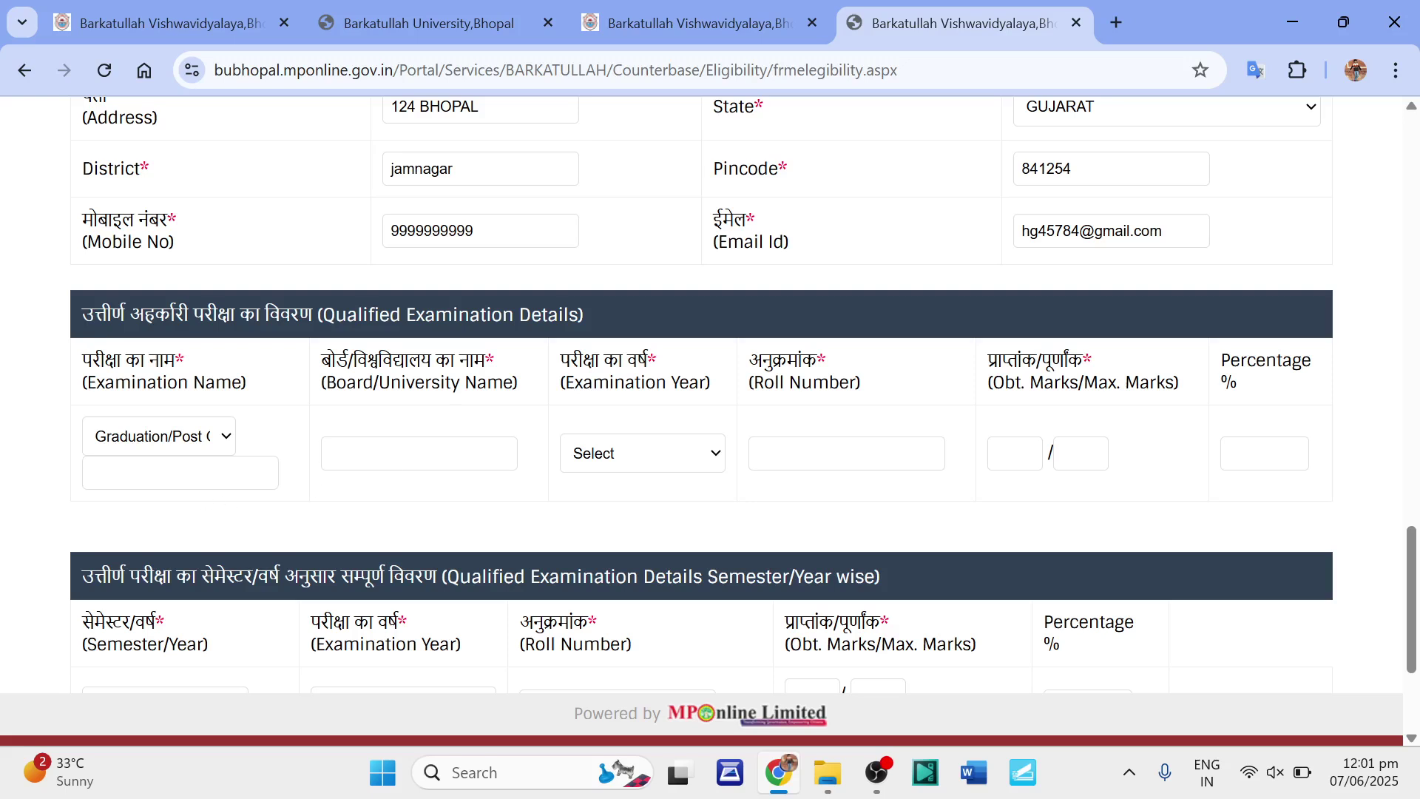
click(204, 480)
text(BSC)
click(419, 453)
text(KHVFG)
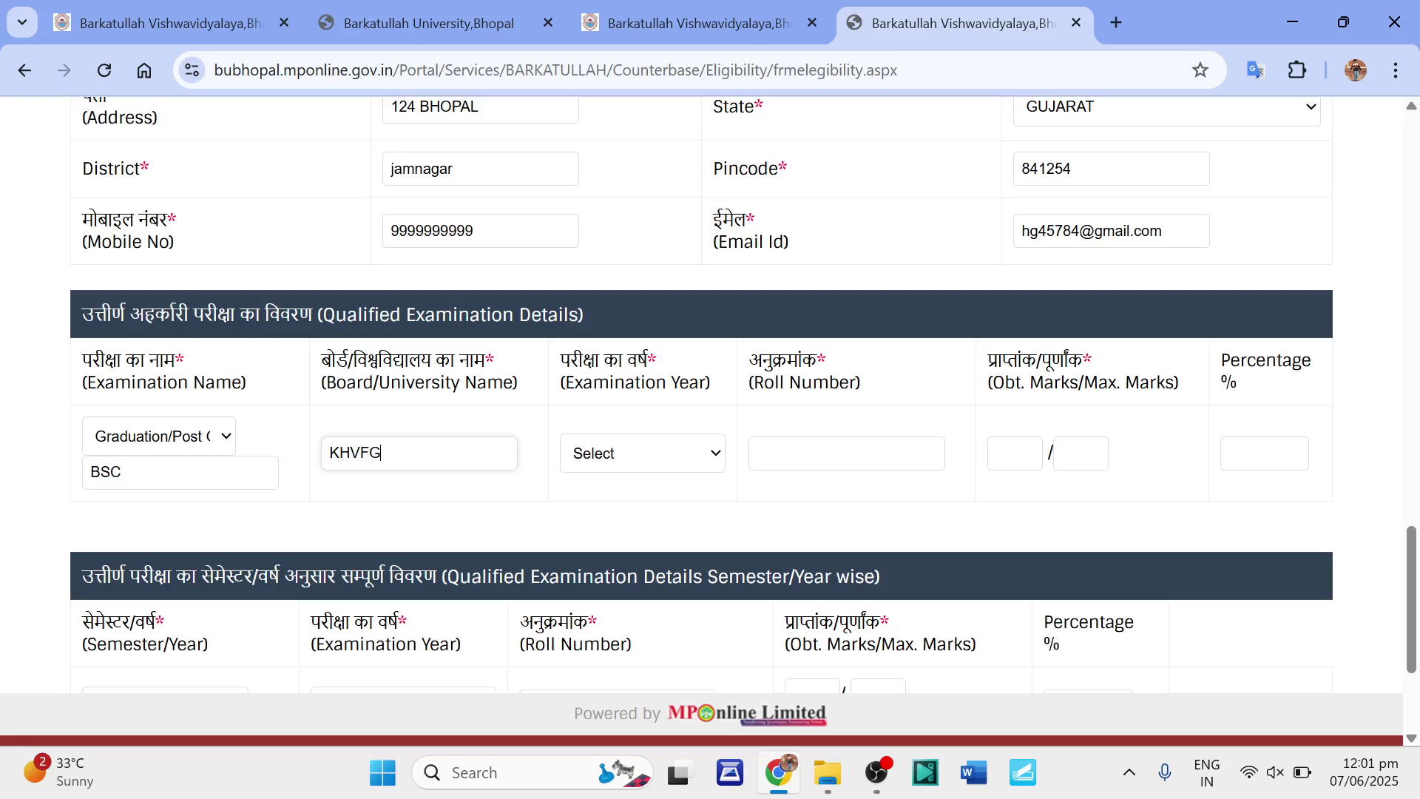
text( JAMNAGAR)
click(665, 458)
scroll(628, 310, down, 20)
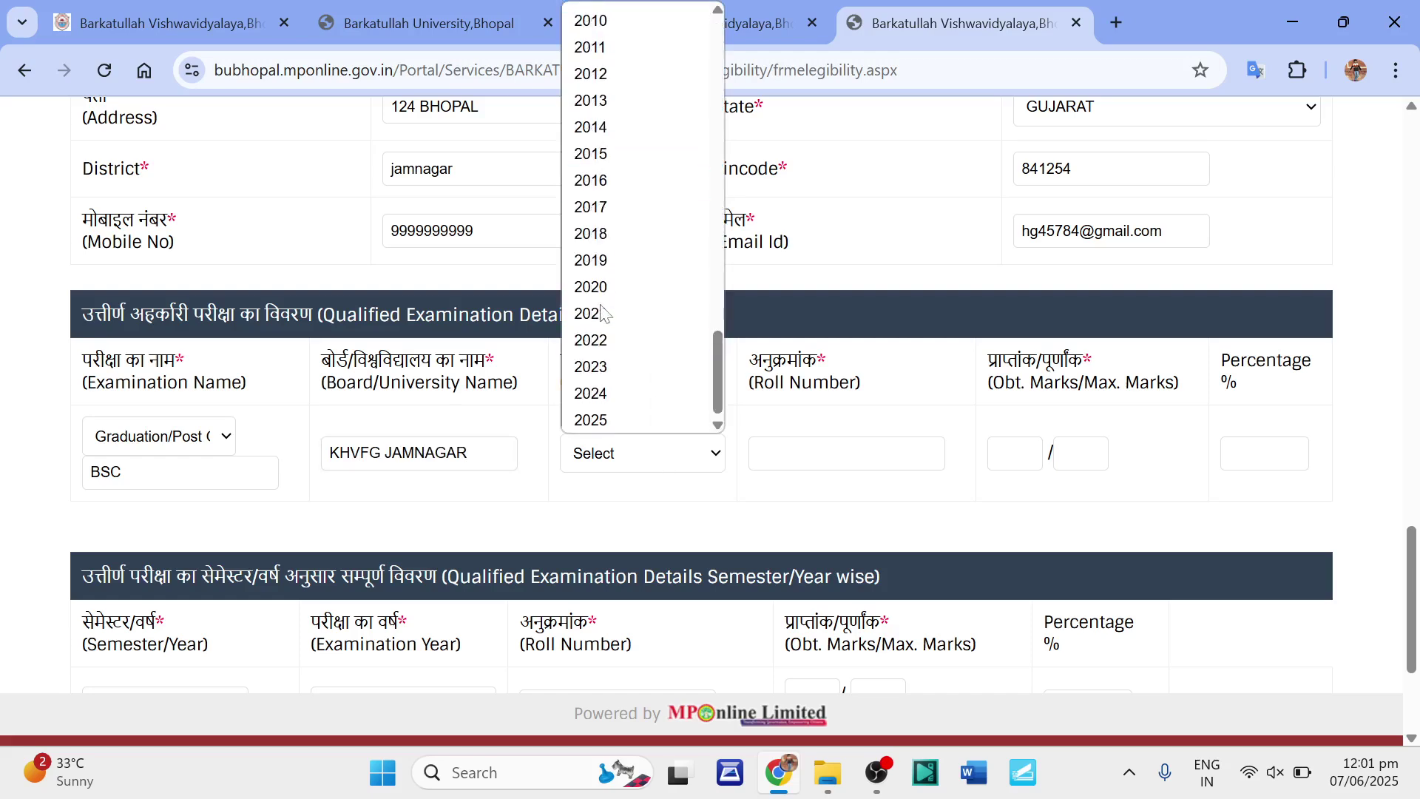
click(600, 395)
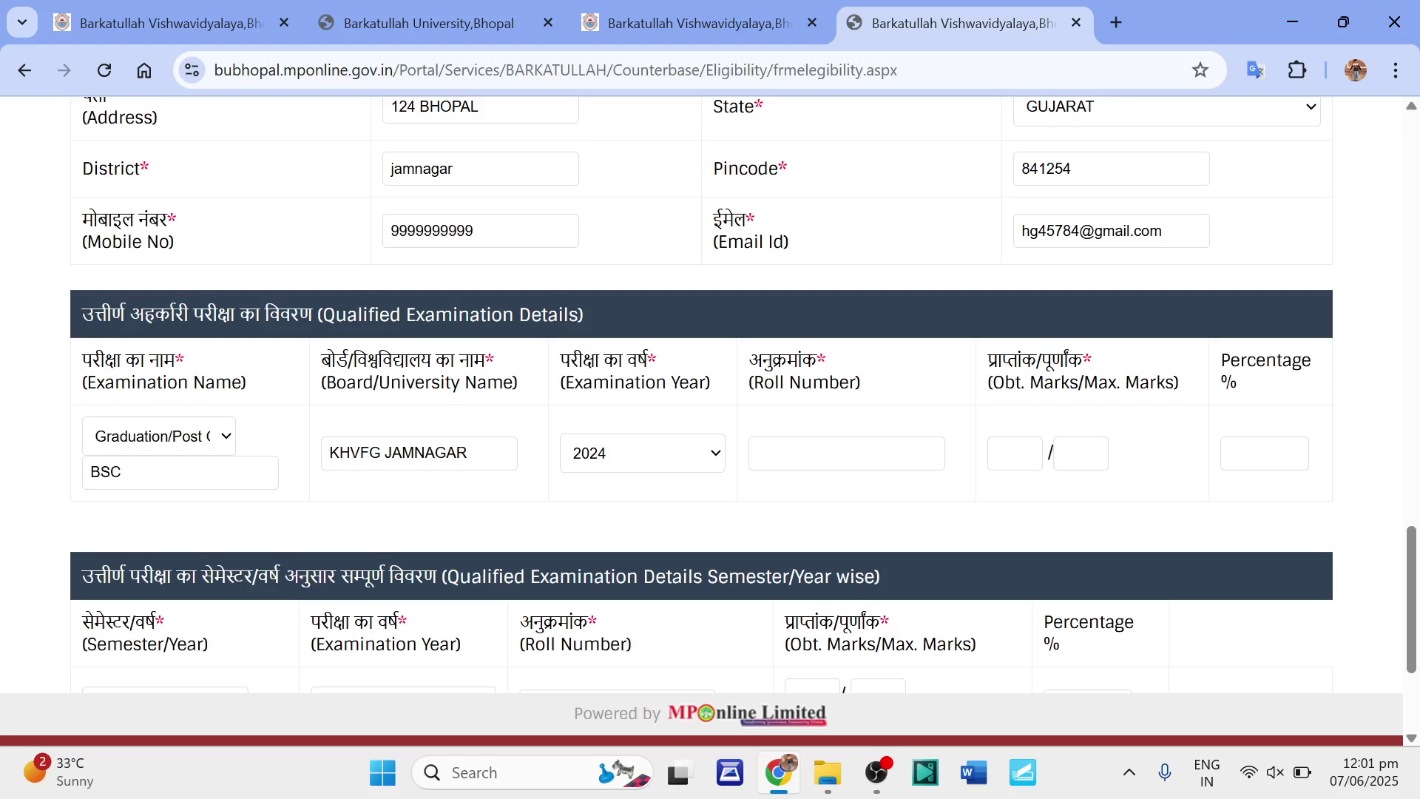
click(759, 453)
text(12547856)
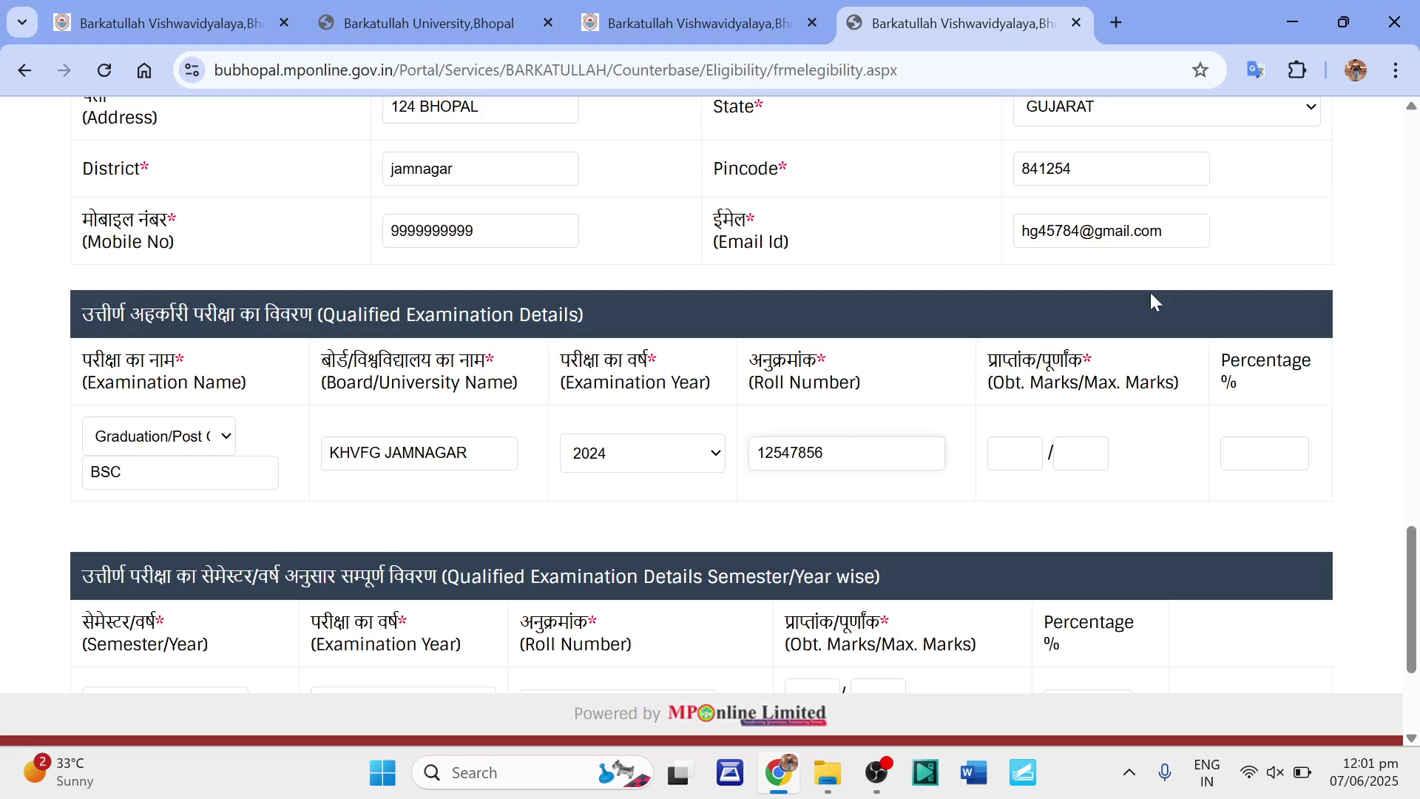
Enter 988 obtained out of 1000 maximum marks so the percentage reads 98.80.
click(999, 453)
text(988)
key(Tab)
text(1000)
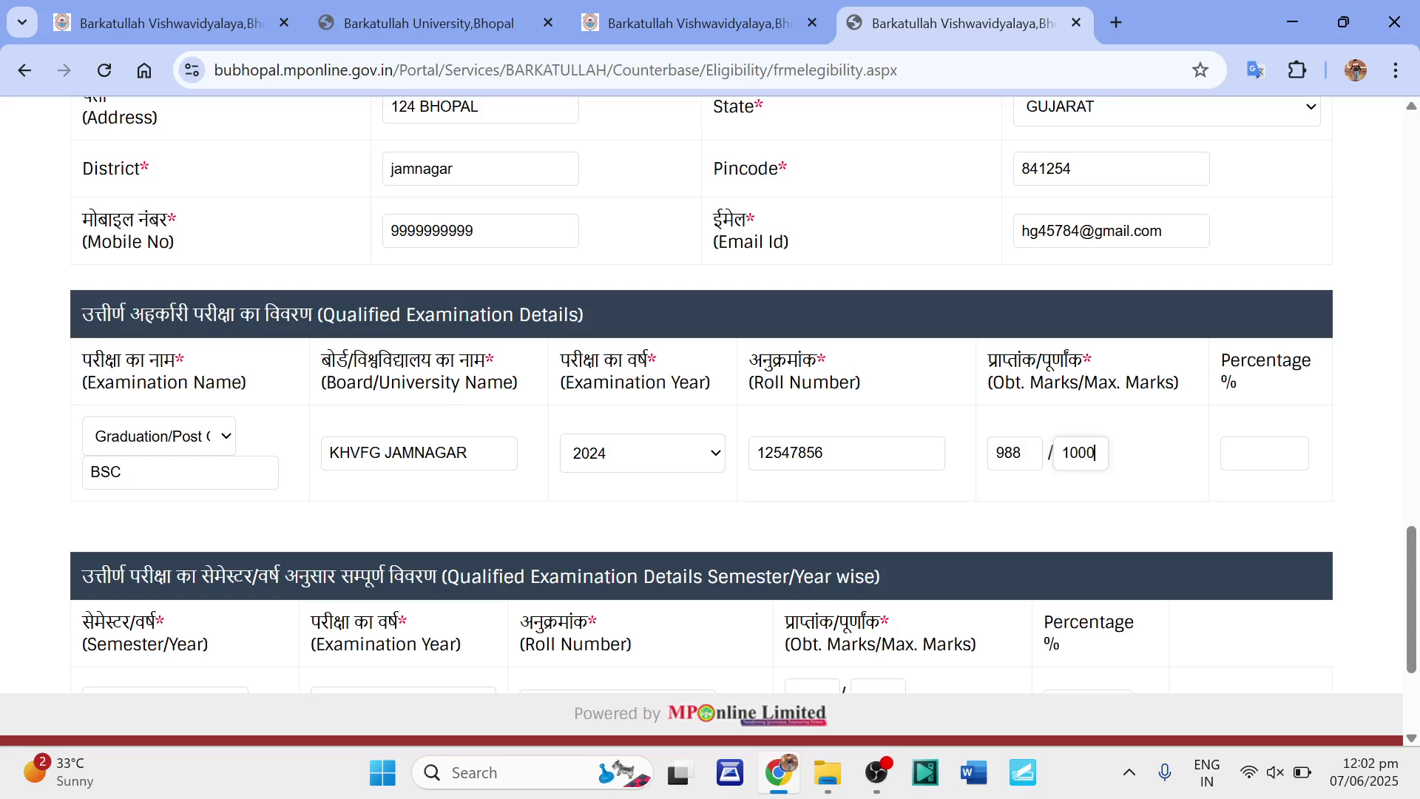
click(1206, 481)
scroll(1222, 483, down, 1)
scroll(1222, 488, down, 2)
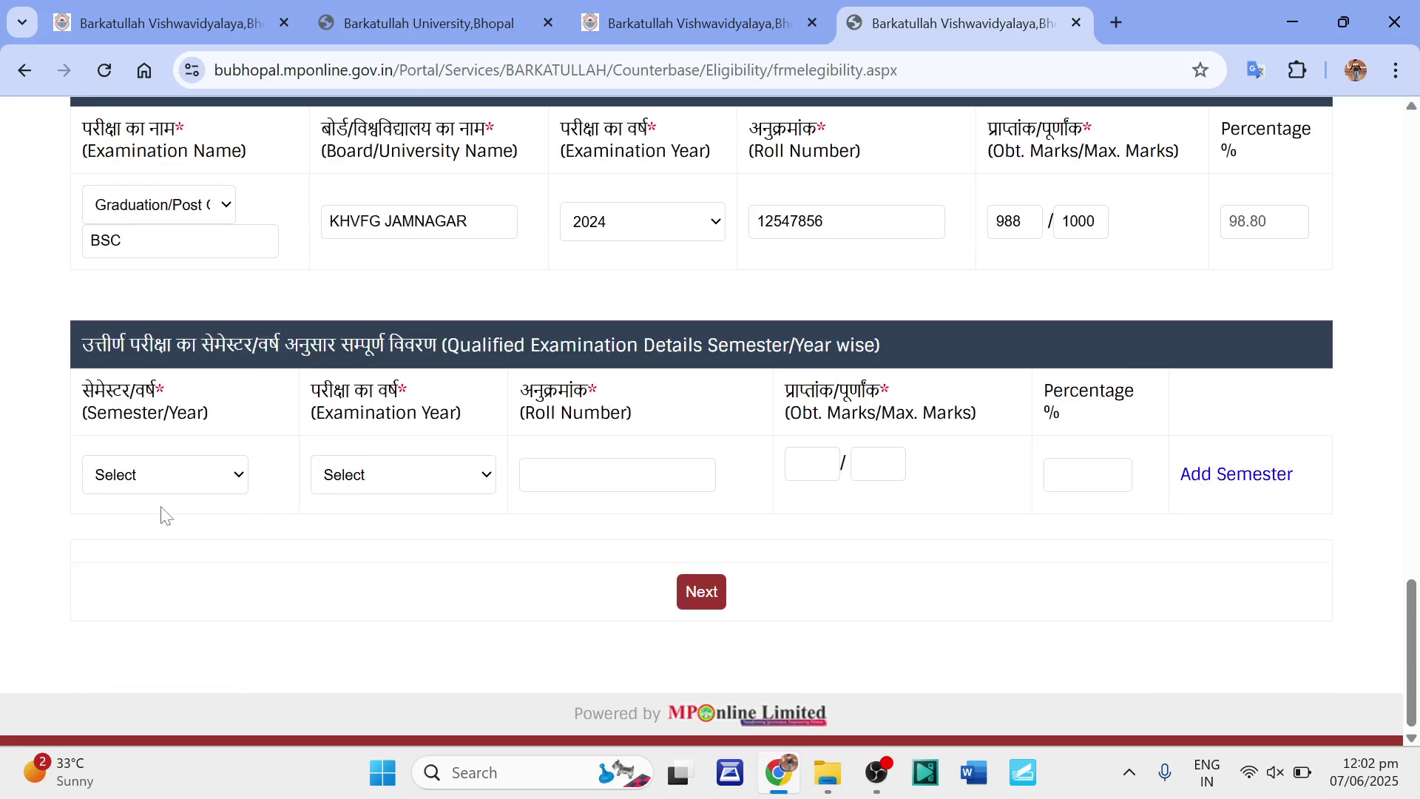
Set the semester-wise row to 1st Year with exam year 2021.
click(190, 479)
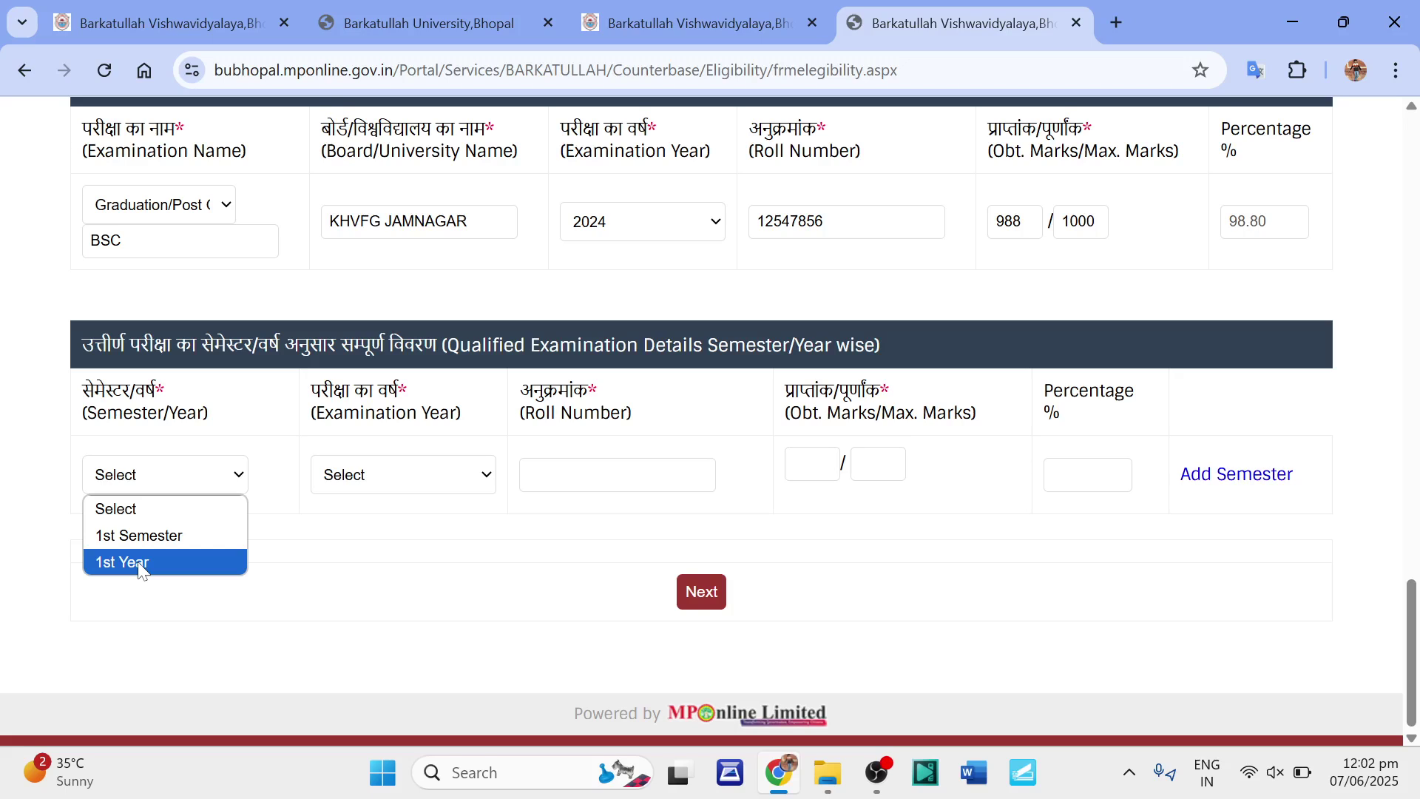
click(141, 564)
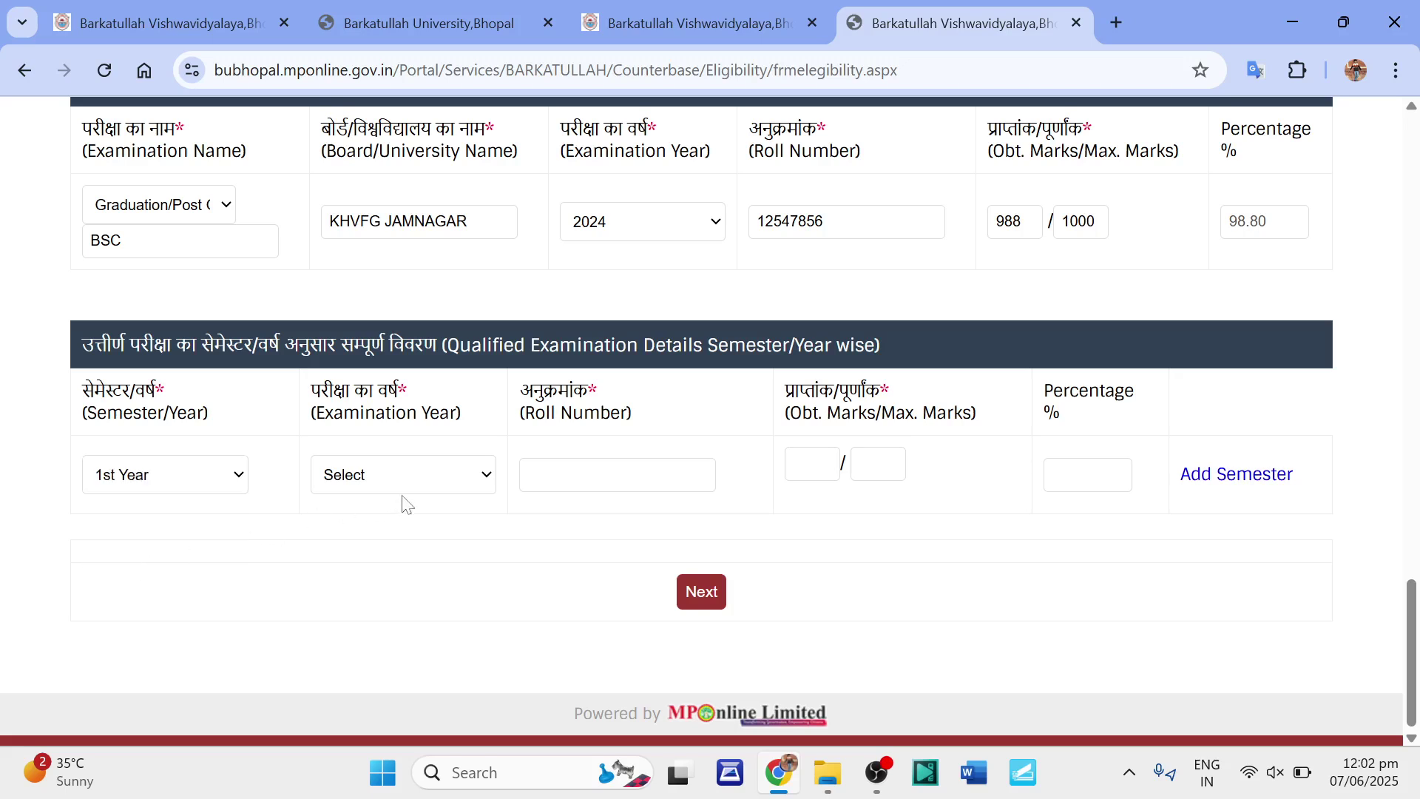
click(414, 477)
scroll(404, 432, down, 20)
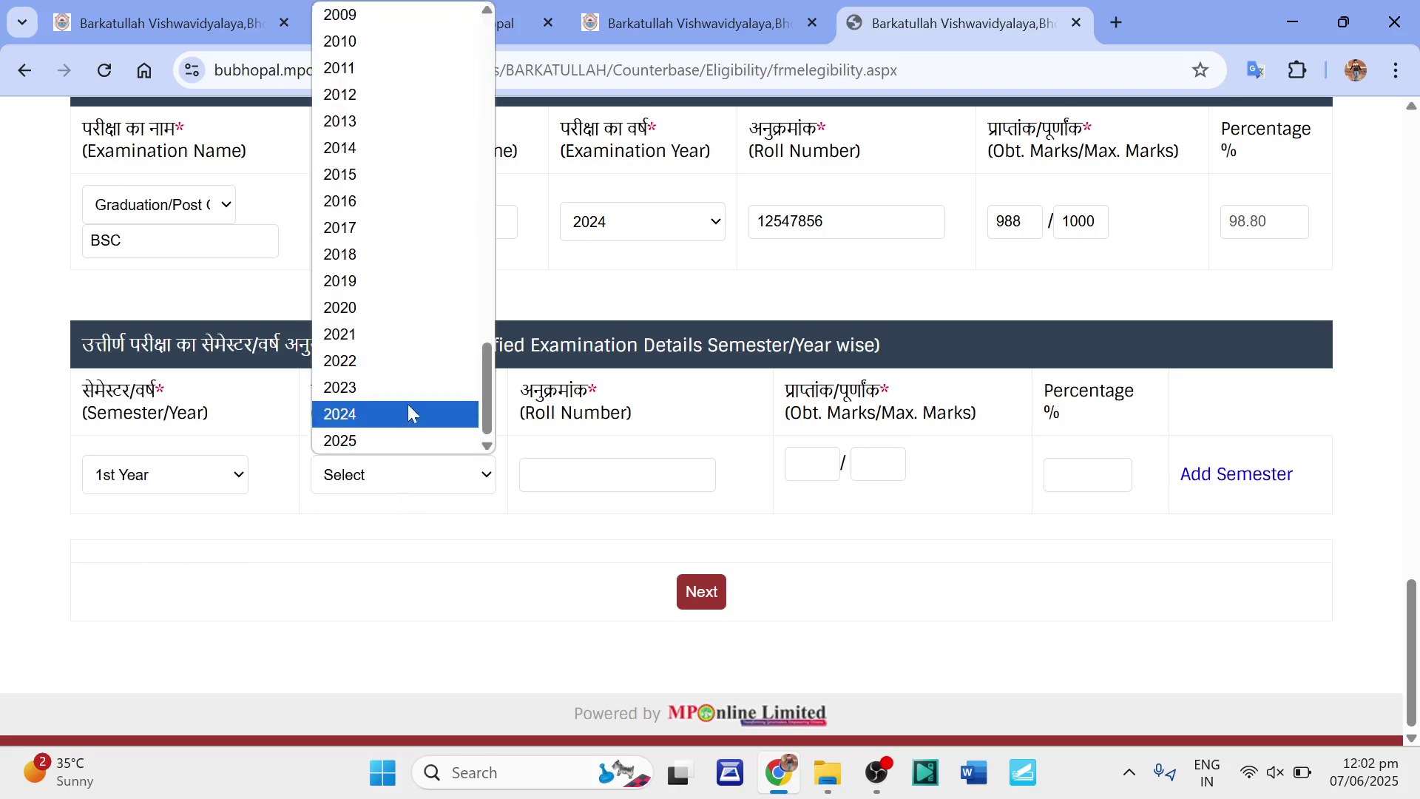
click(373, 328)
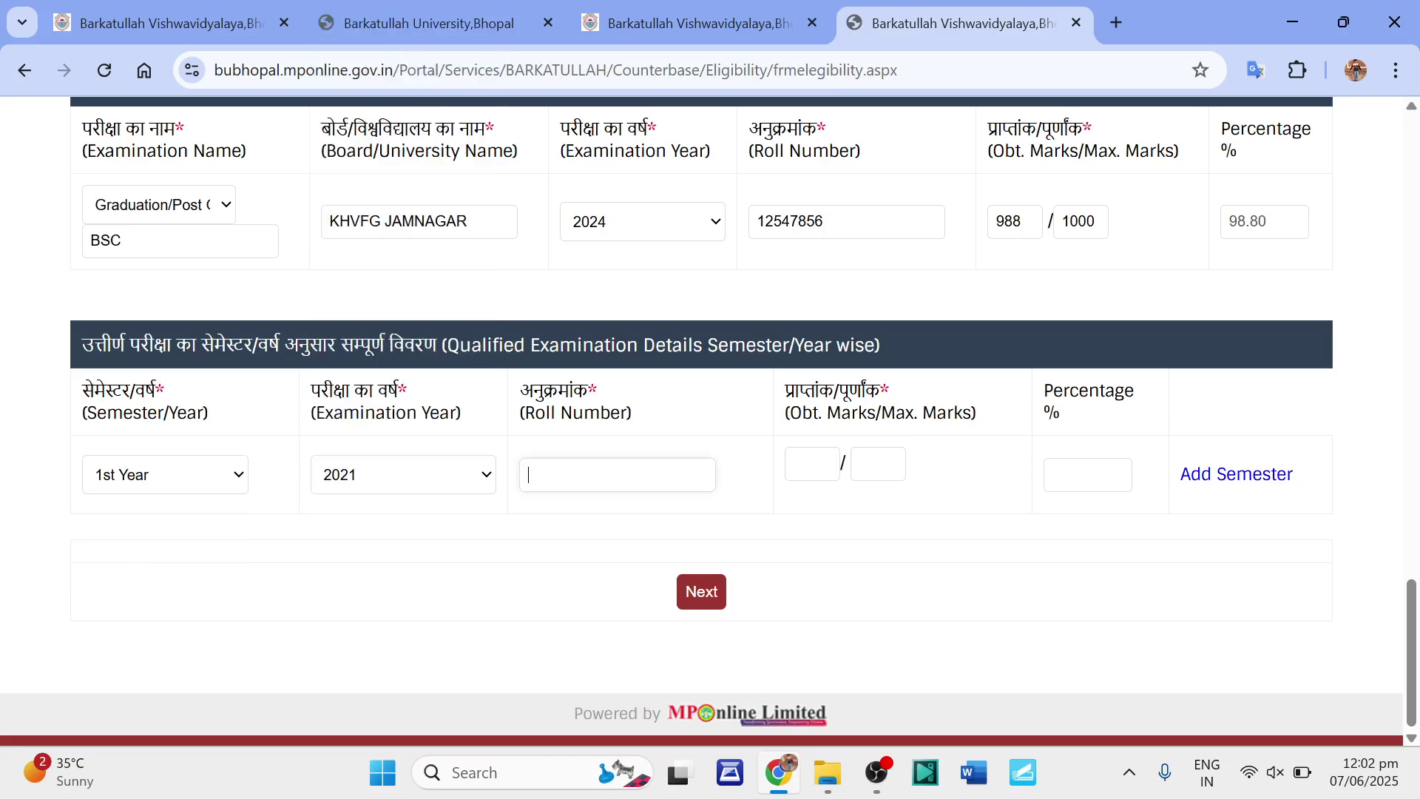
Enter the roll number and 222 out of 300 marks (74.00%), then attempt Next.
text(45678)
text(222)
click(878, 463)
text(300)
click(1074, 496)
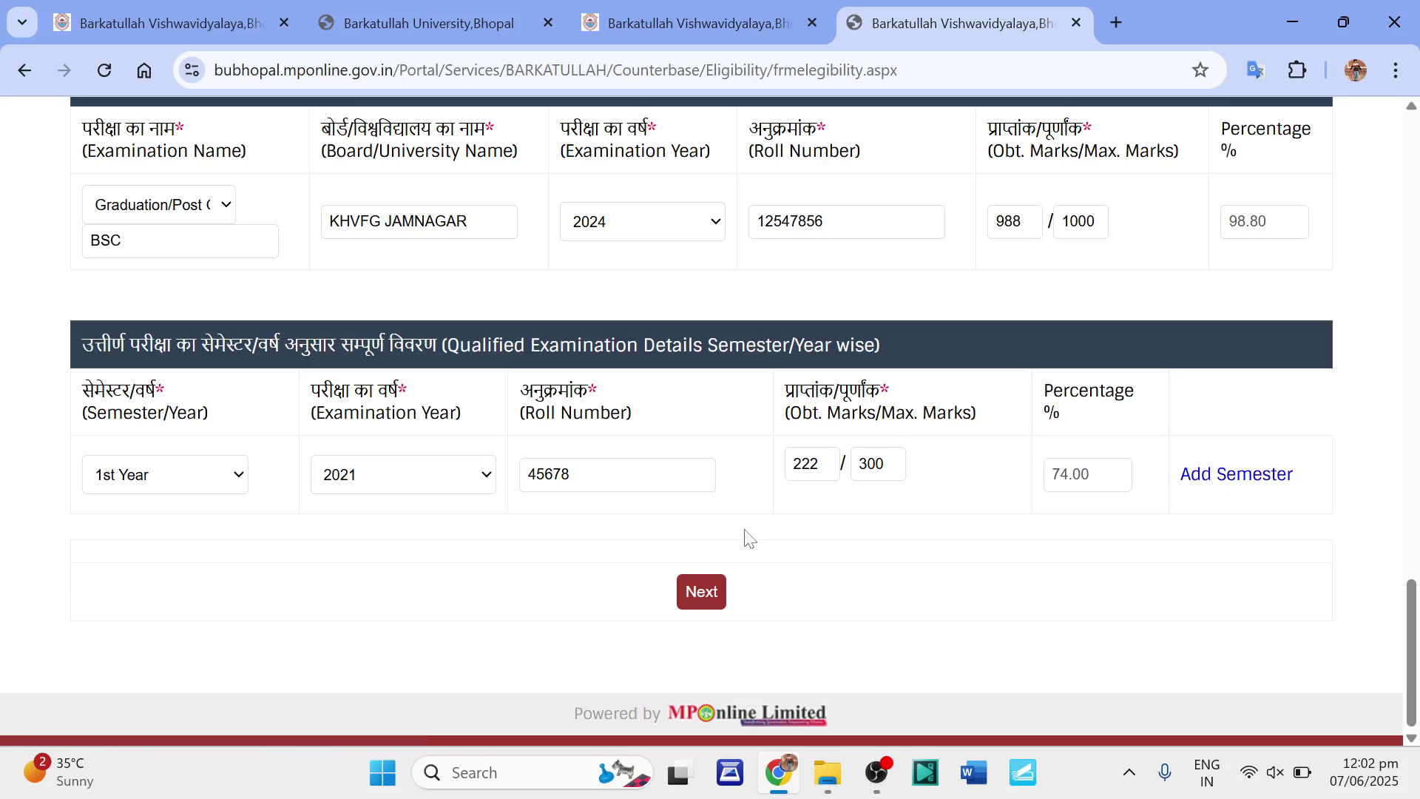
click(704, 593)
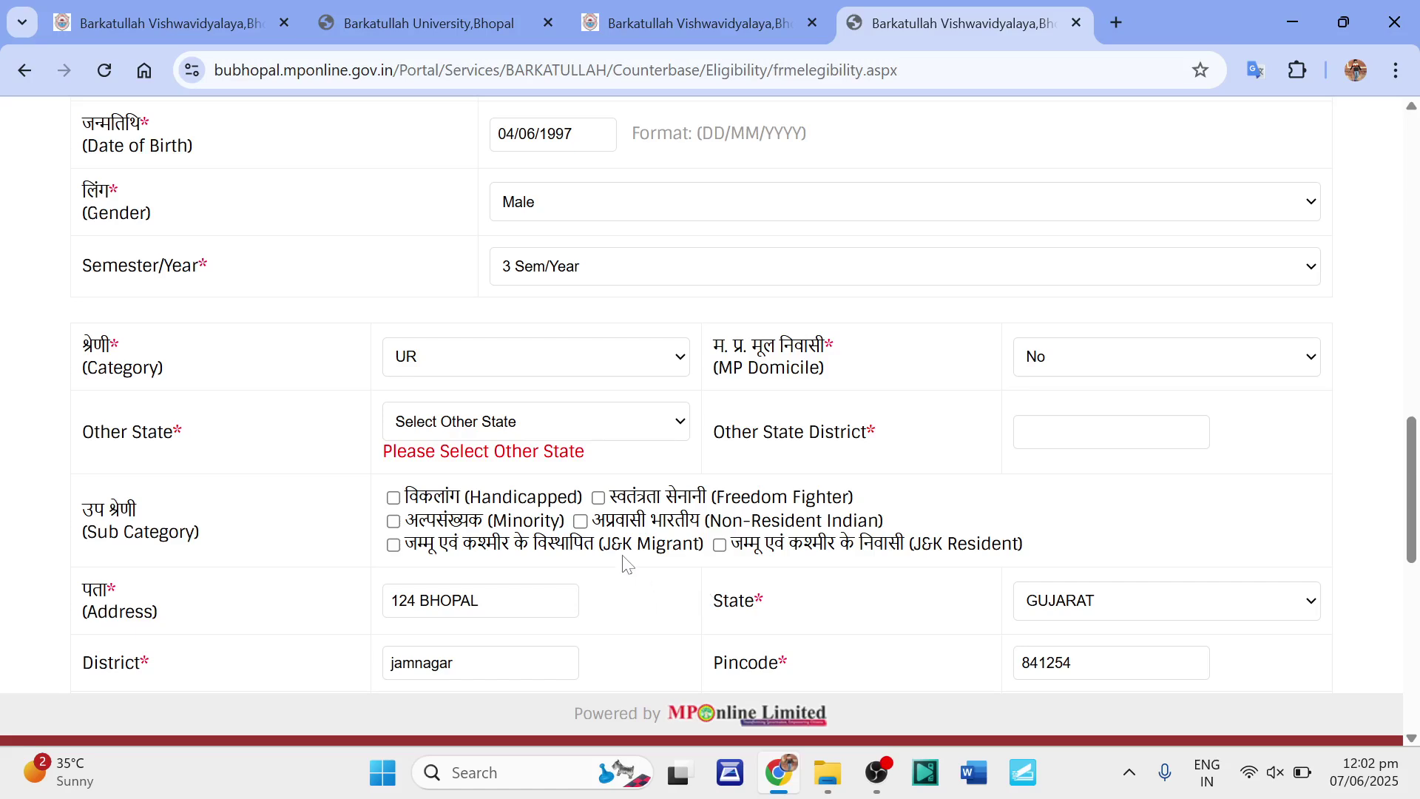
Choose GUJARAT as Other State, retry Next, and dismiss the missing-district warning.
click(466, 423)
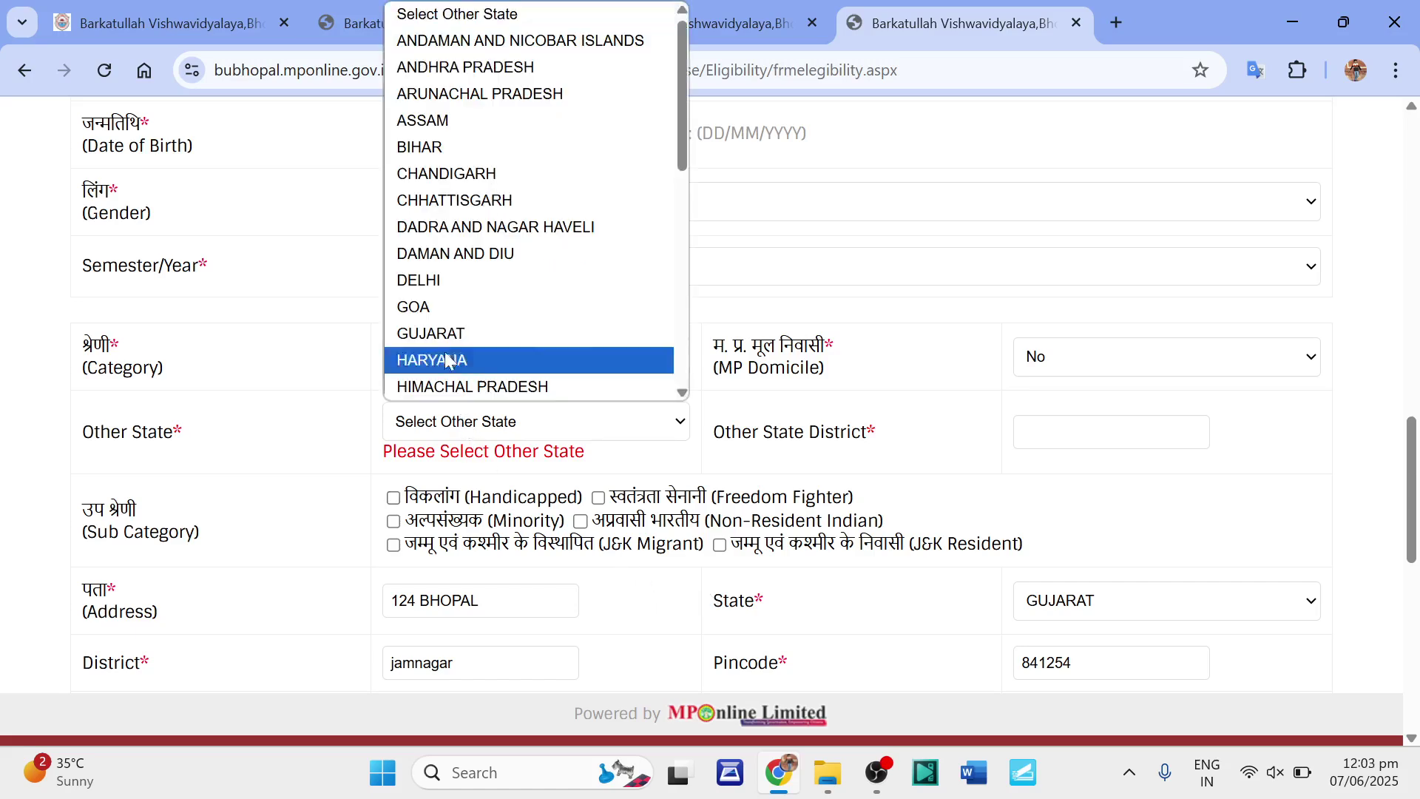
click(433, 335)
scroll(437, 355, down, 8)
scroll(440, 363, down, 1)
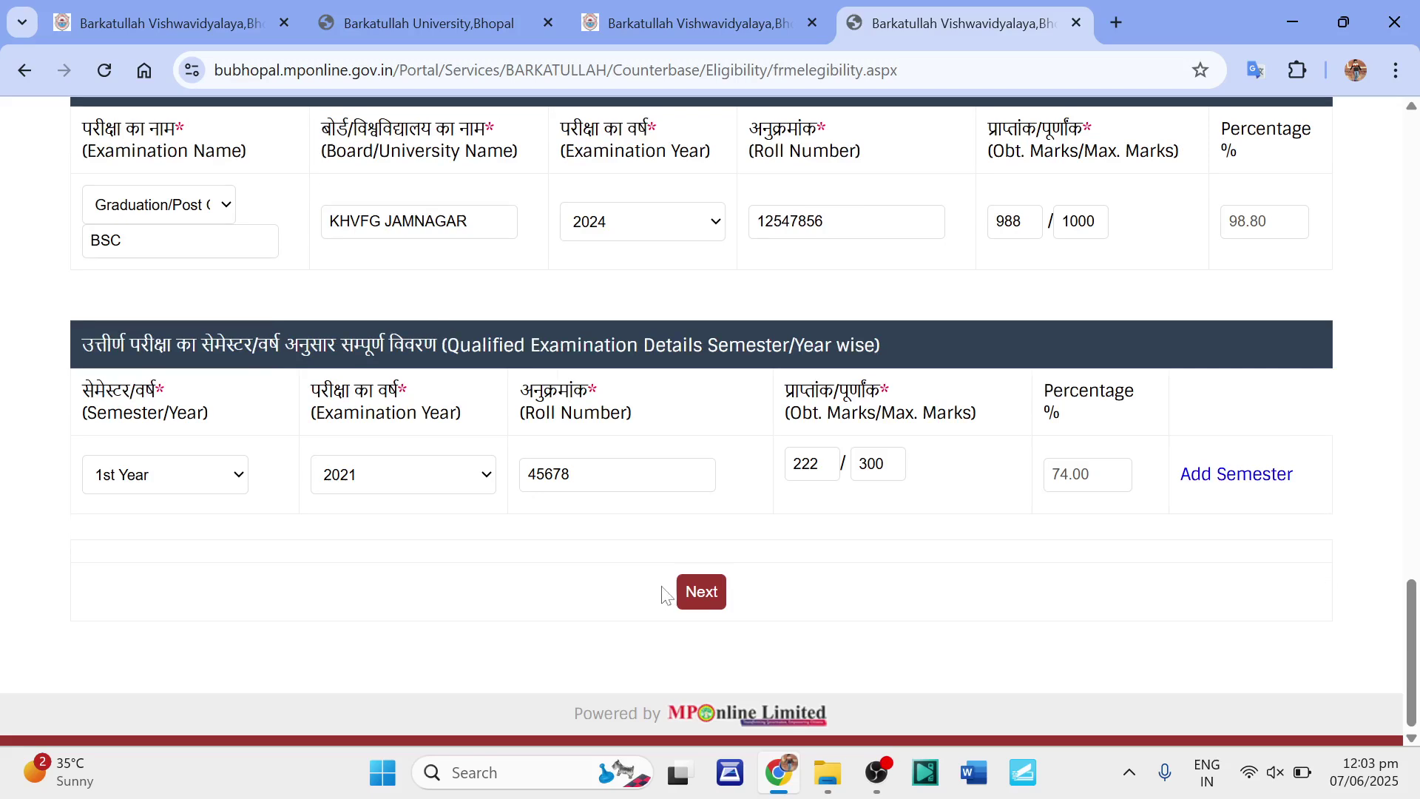
click(685, 594)
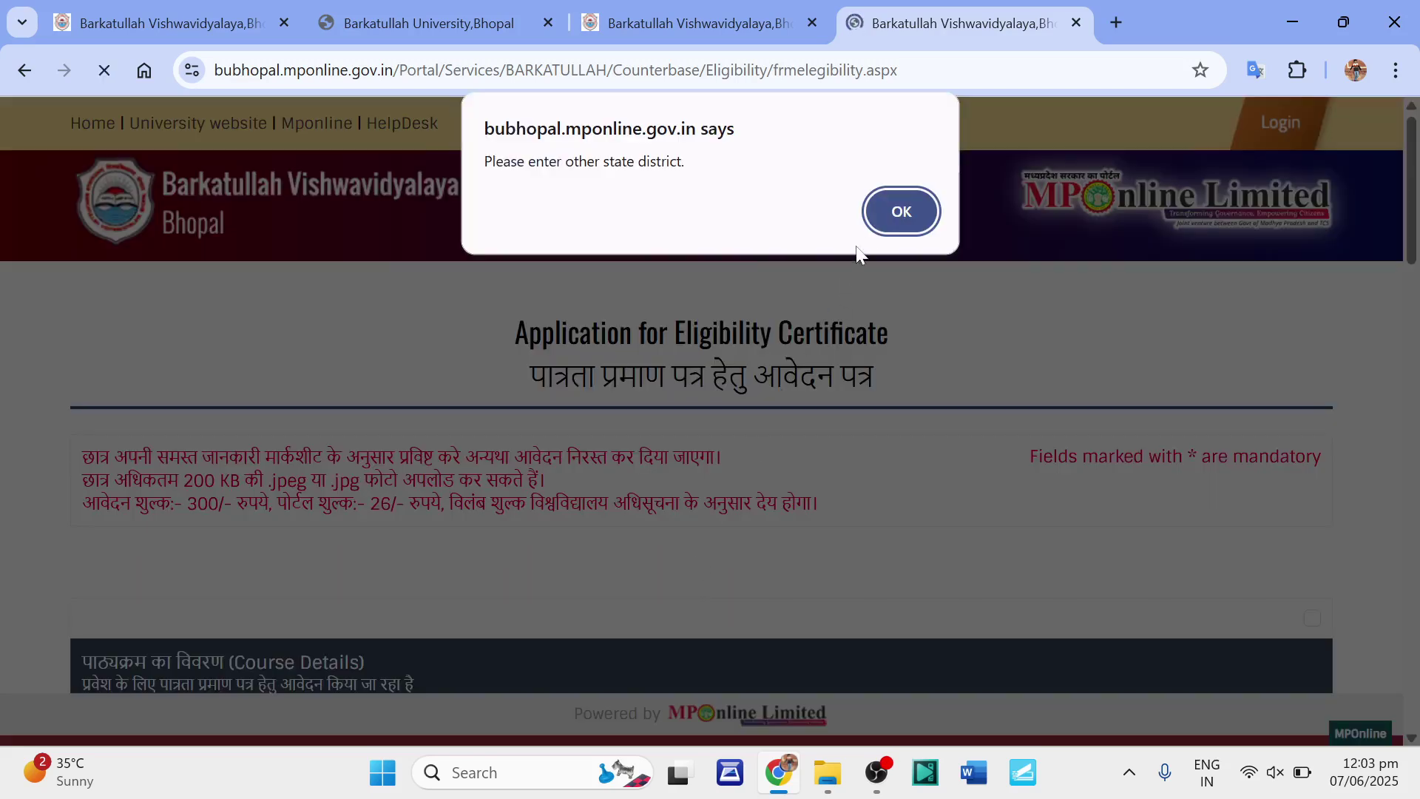
click(895, 213)
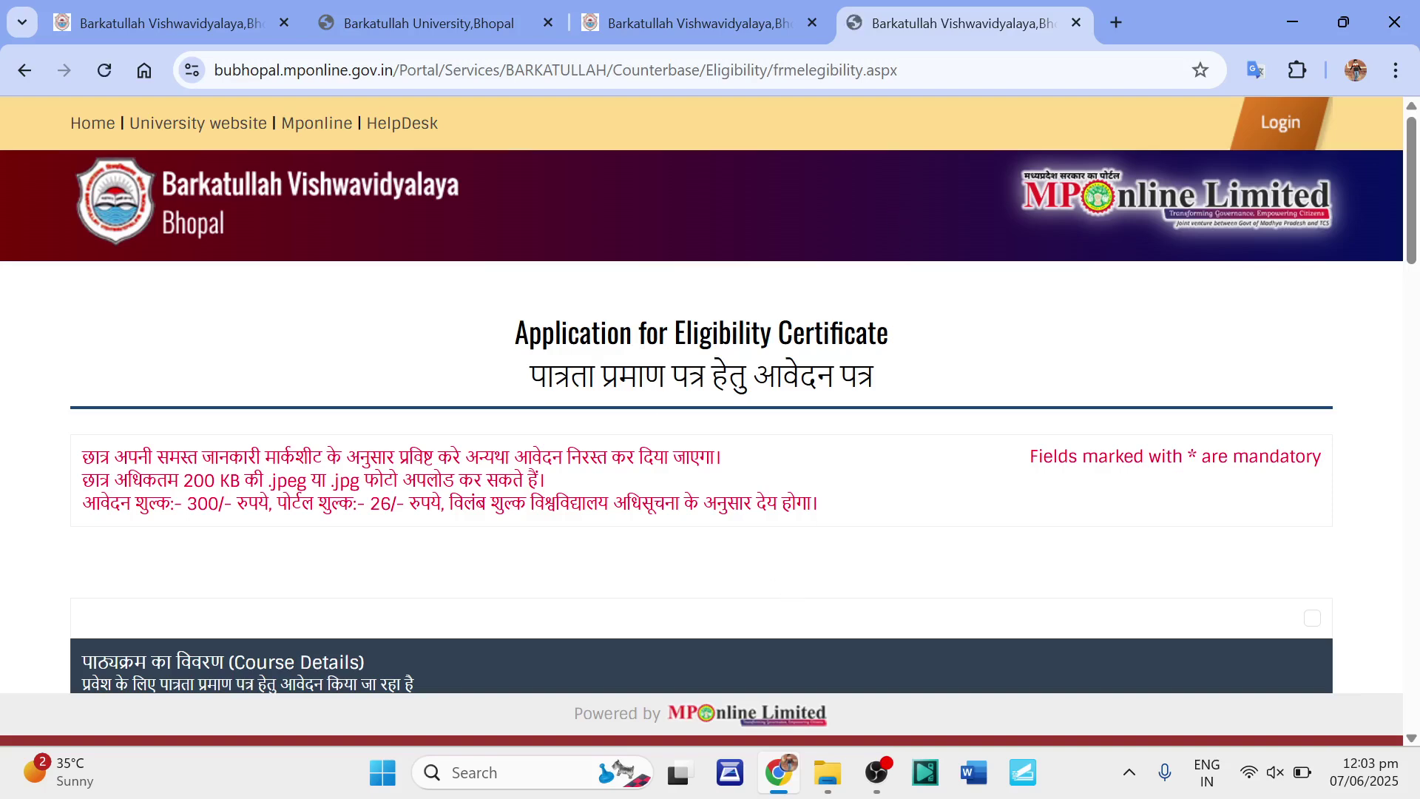
Enter jamnagar as the Other State District and proceed to the enclosure page.
scroll(672, 507, down, 20)
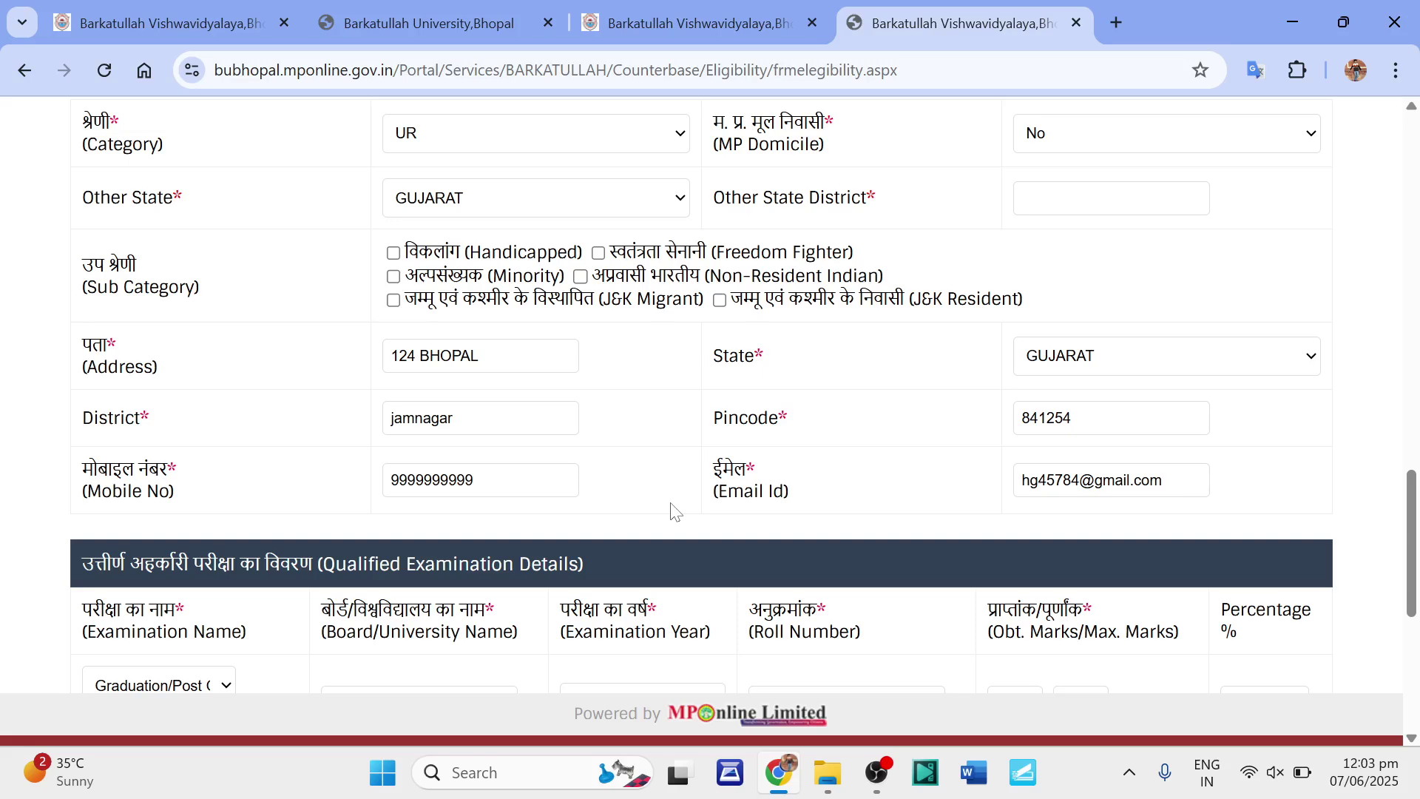
scroll(671, 507, down, 6)
scroll(672, 508, up, 4)
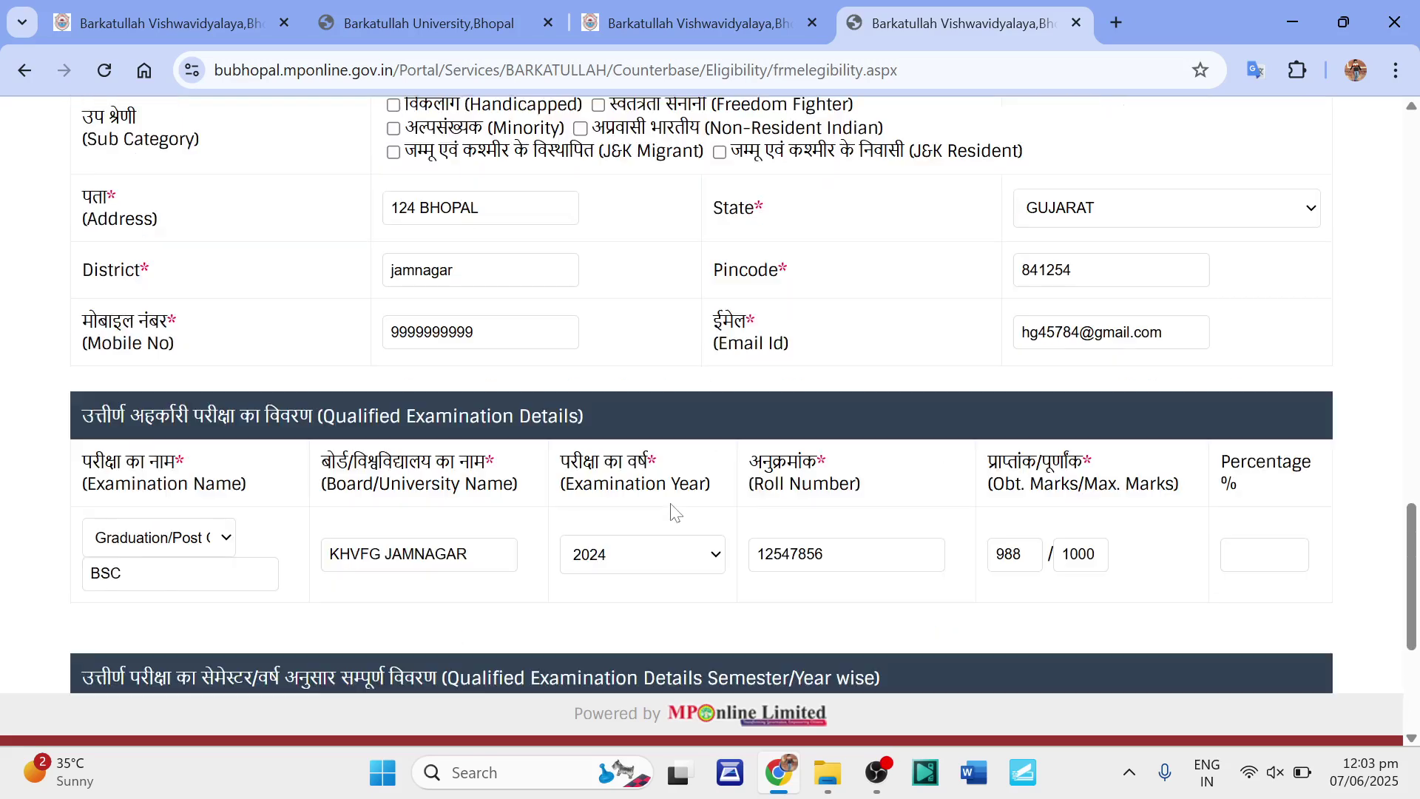
scroll(674, 511, up, 2)
scroll(646, 497, down, 5)
scroll(646, 497, up, 8)
scroll(645, 497, up, 2)
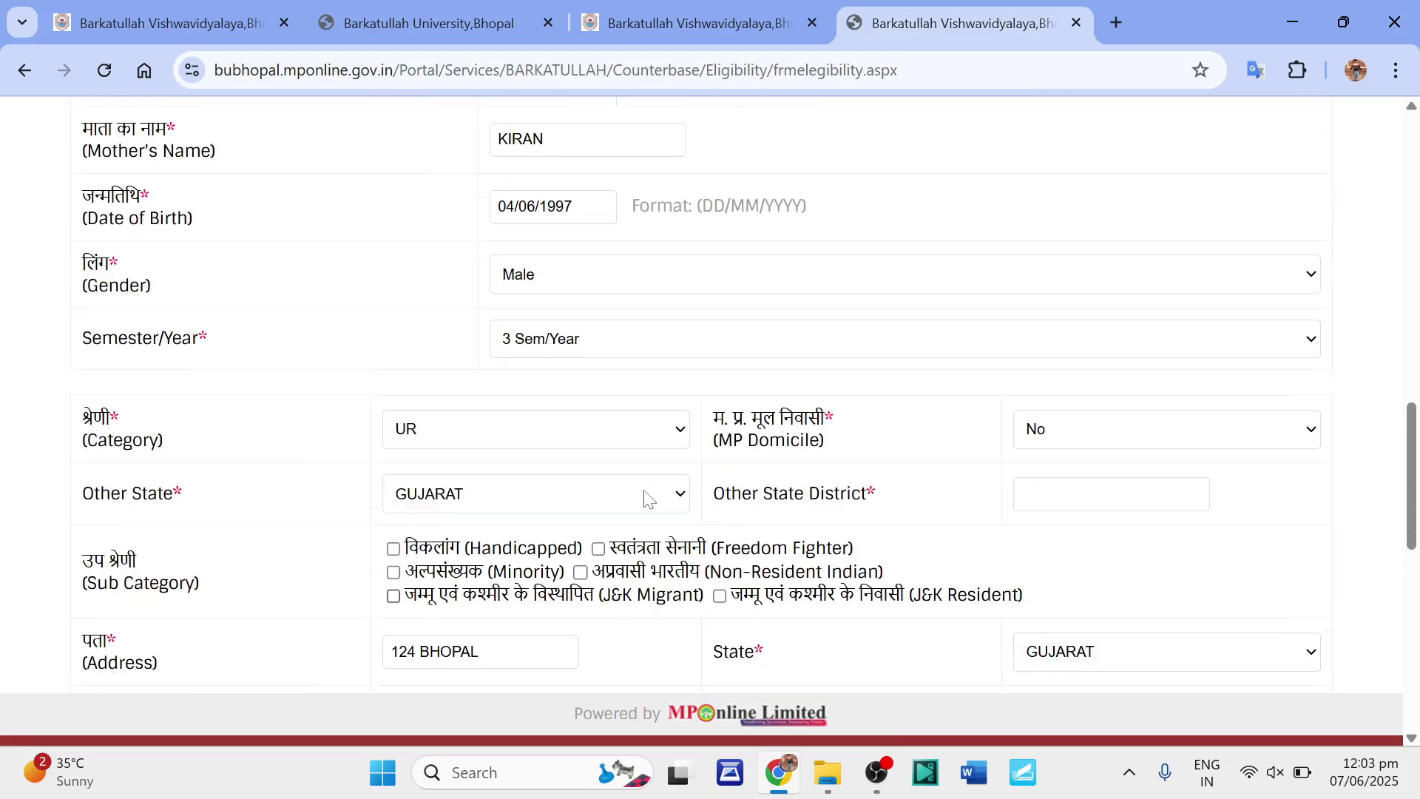
scroll(646, 497, down, 2)
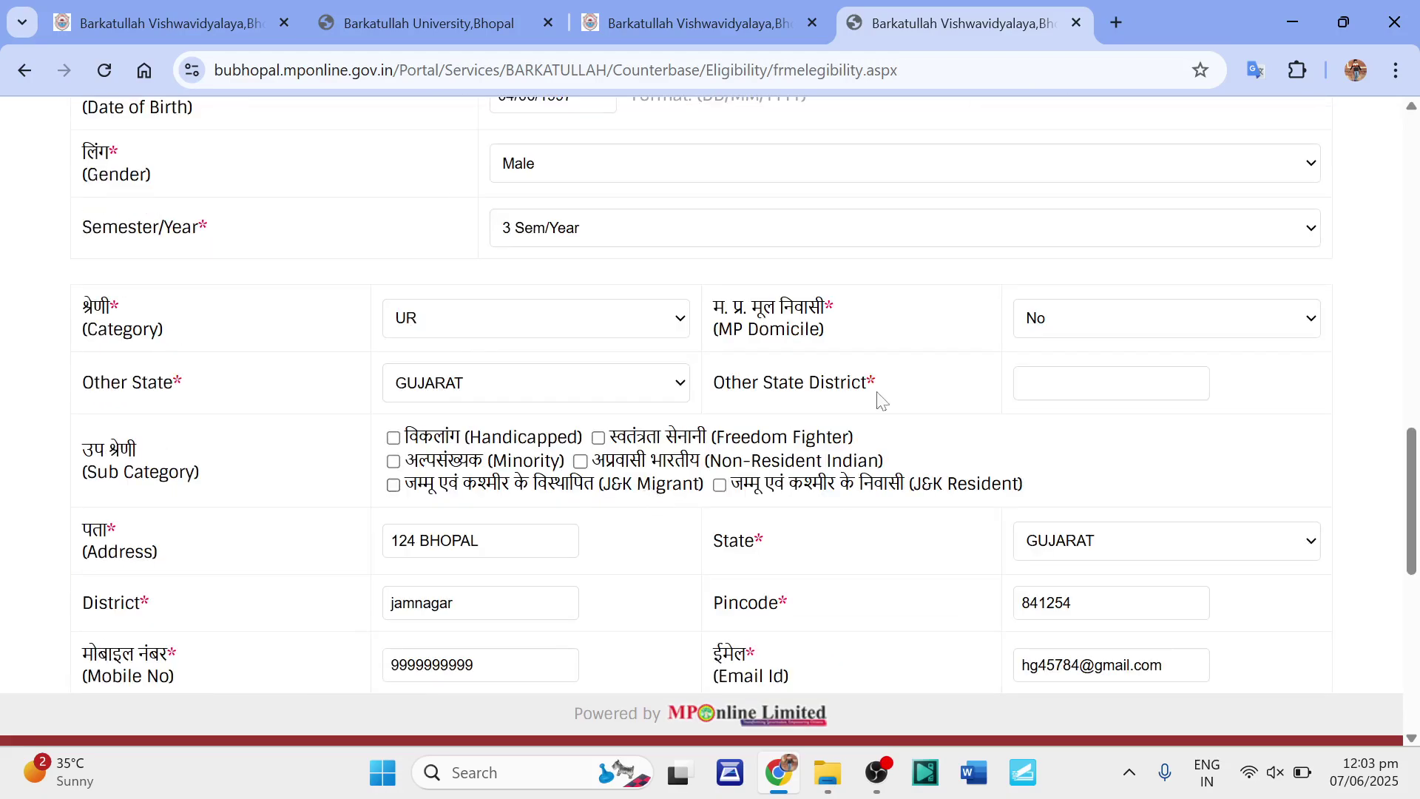
click(1027, 382)
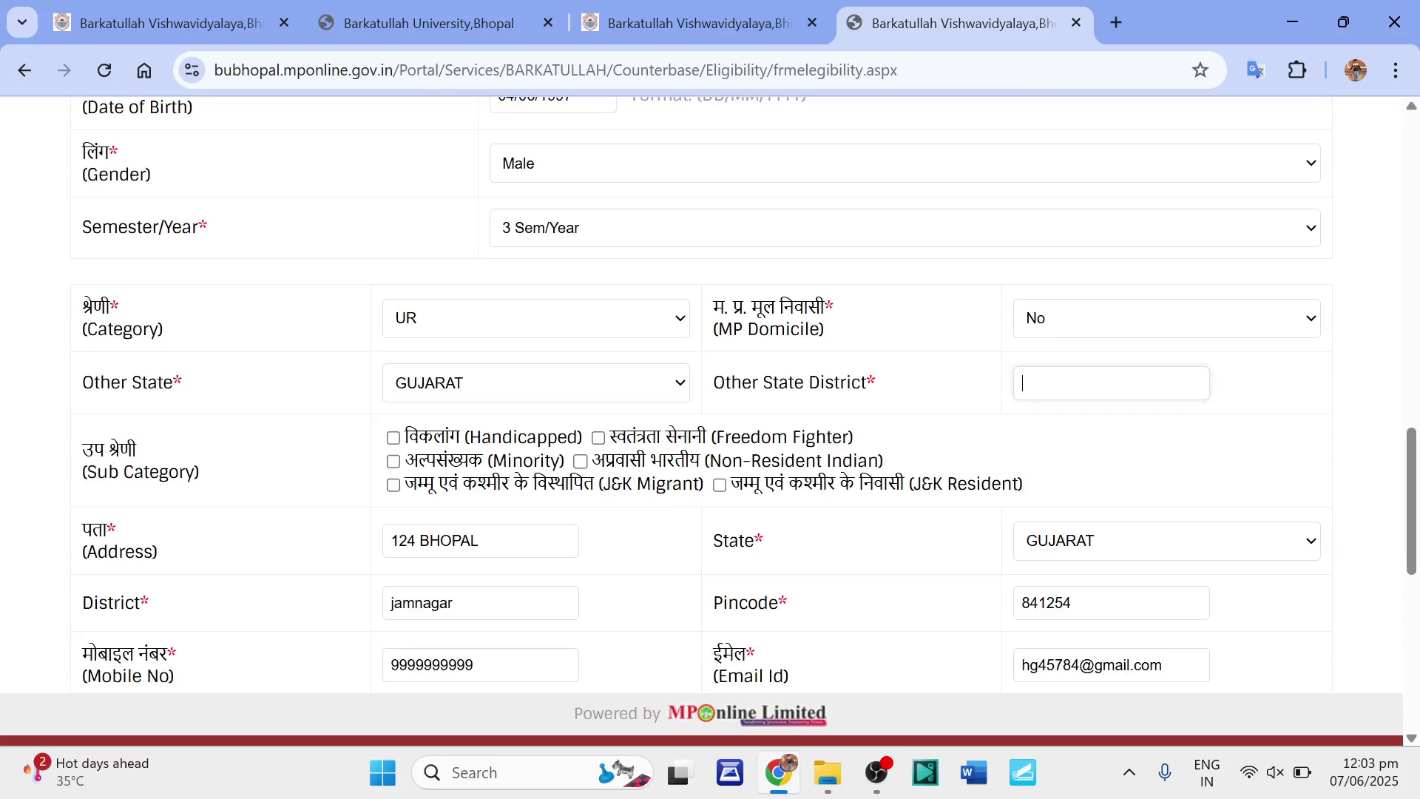
text(jamnagar)
scroll(1268, 625, down, 8)
click(705, 601)
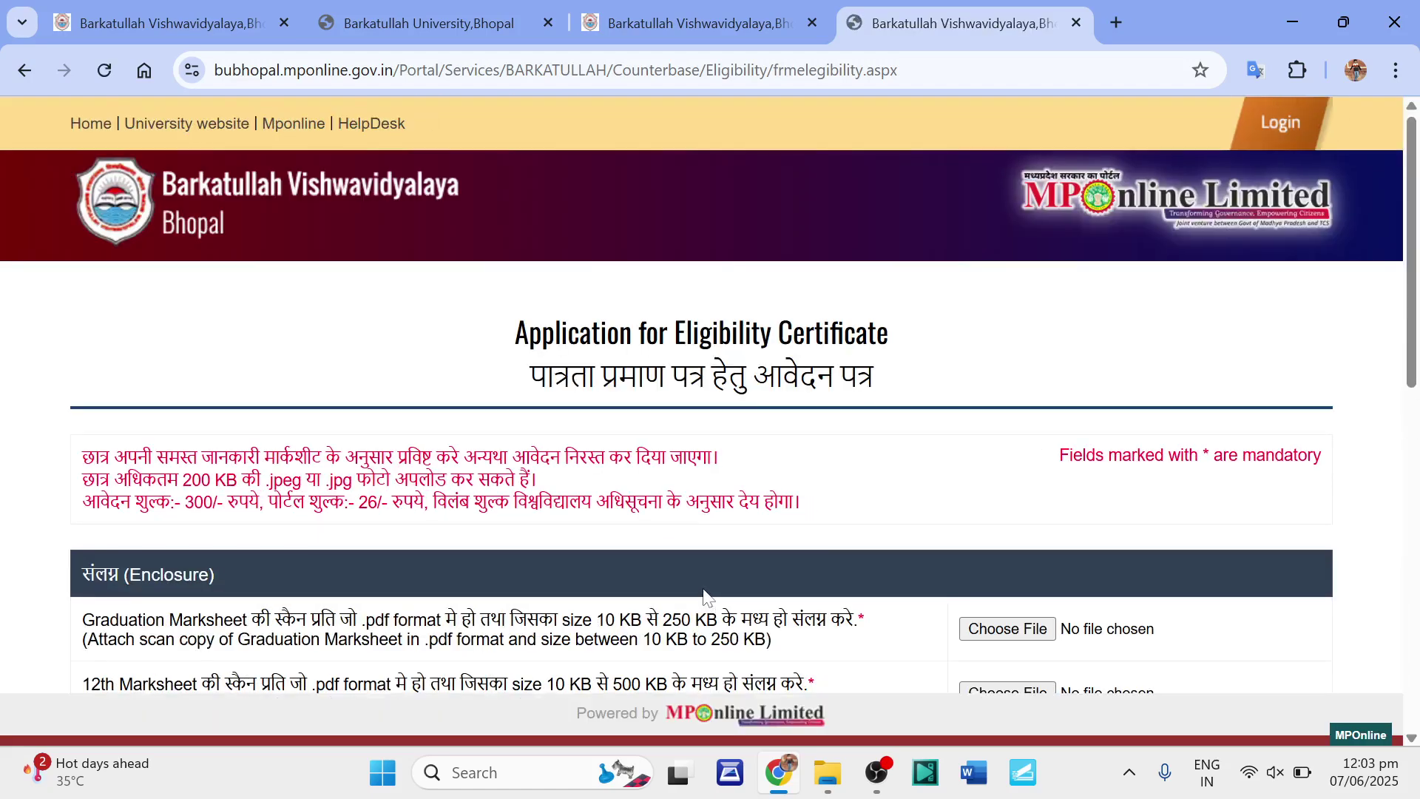
Accept the declaration, submit the enclosure page, and return to the university website tab.
scroll(704, 590, down, 3)
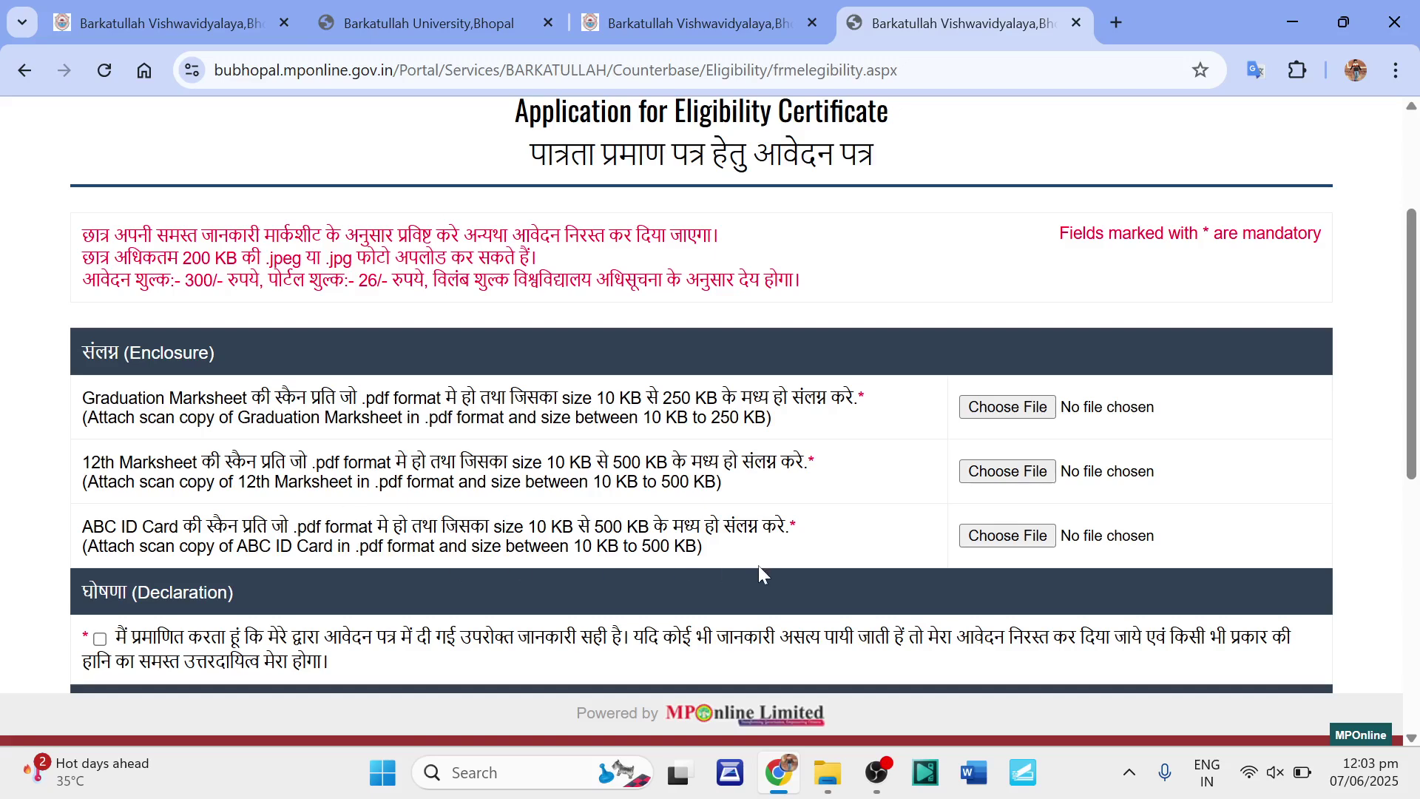
scroll(909, 560, down, 3)
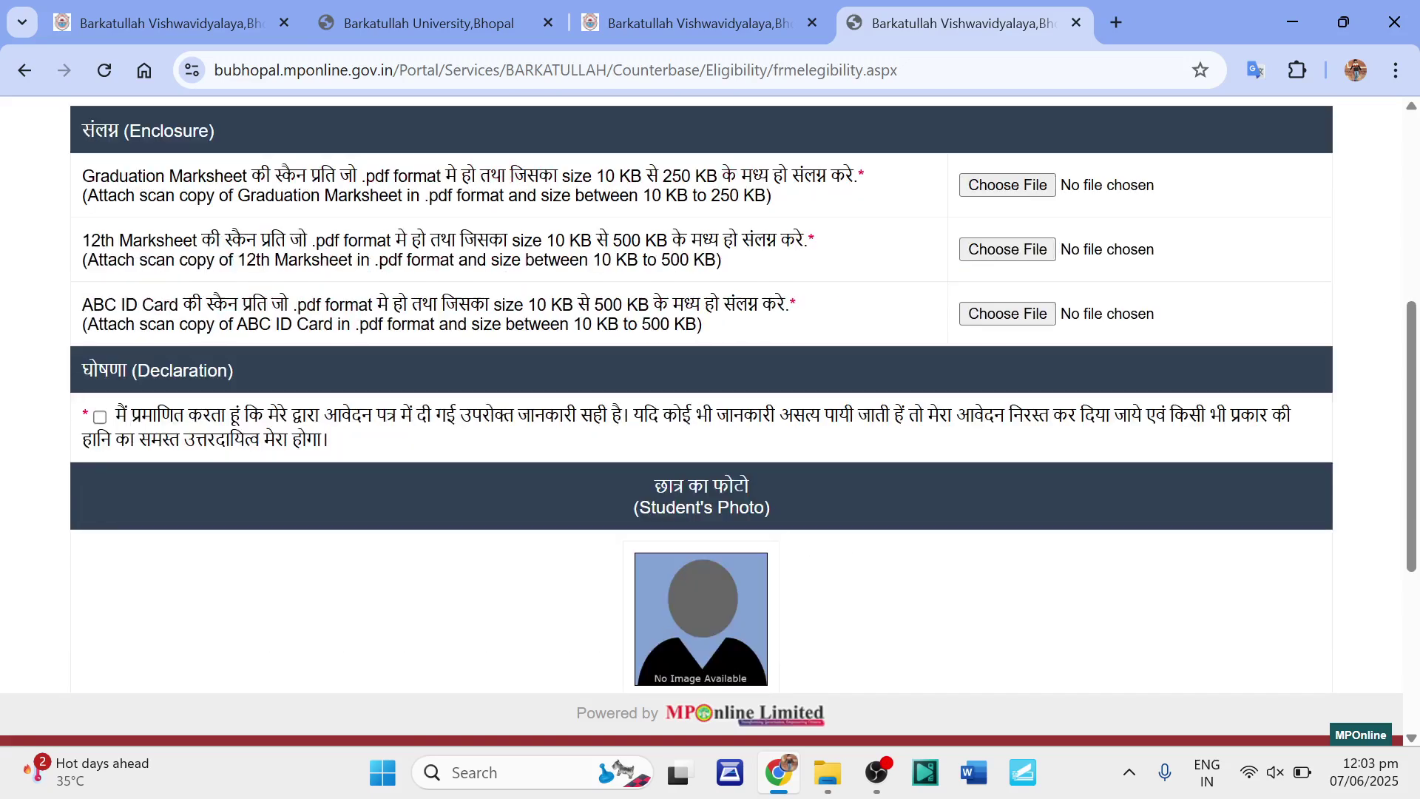
click(100, 416)
scroll(992, 605, down, 5)
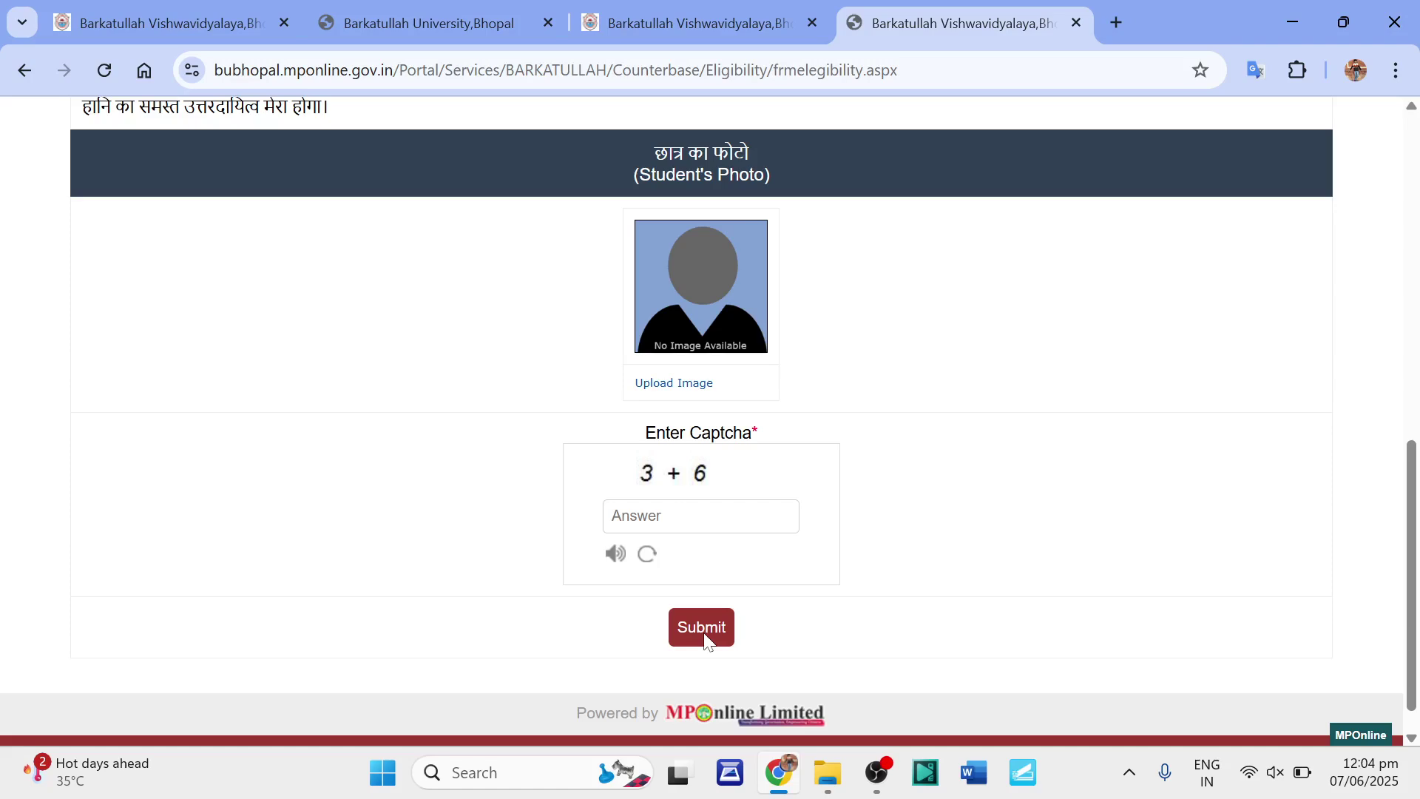
click(702, 629)
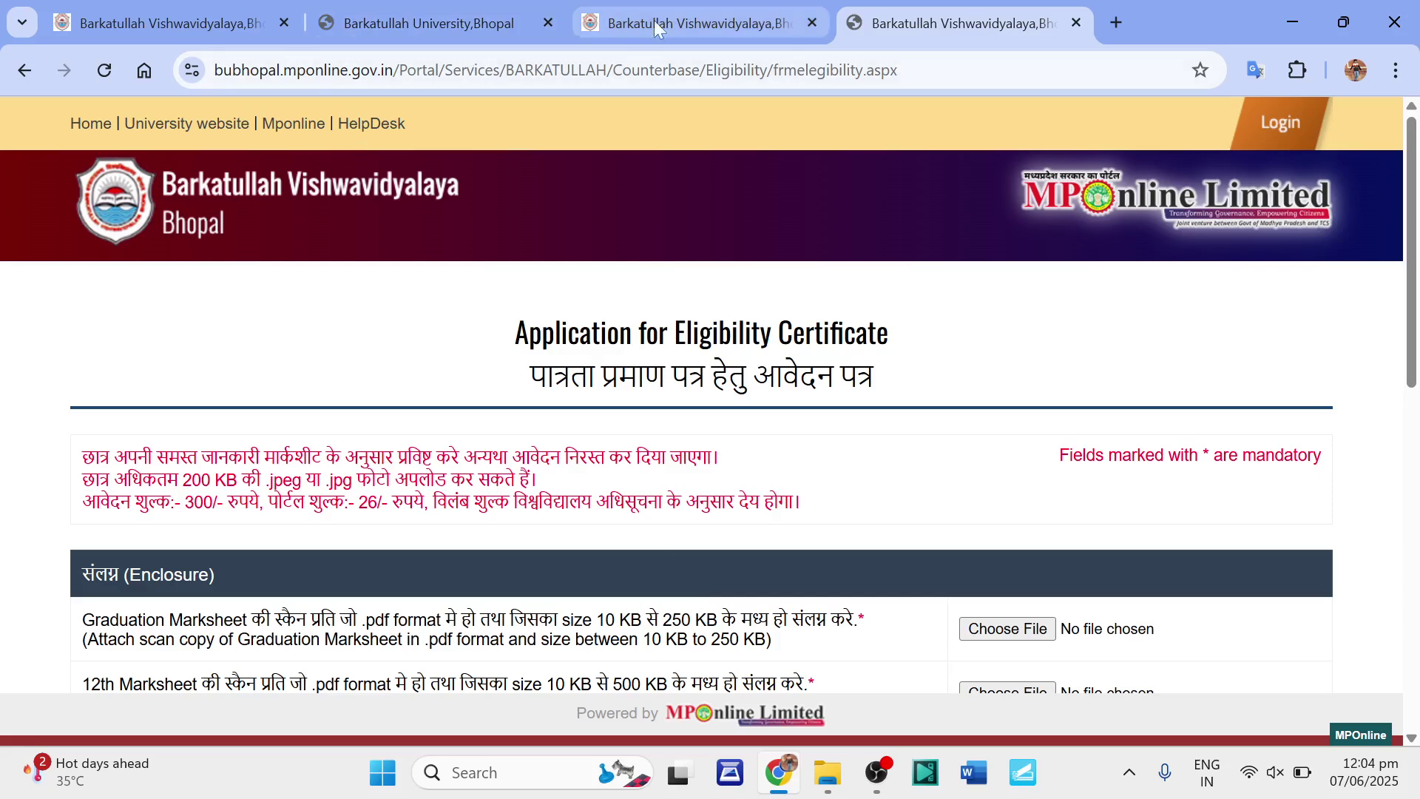
click(685, 16)
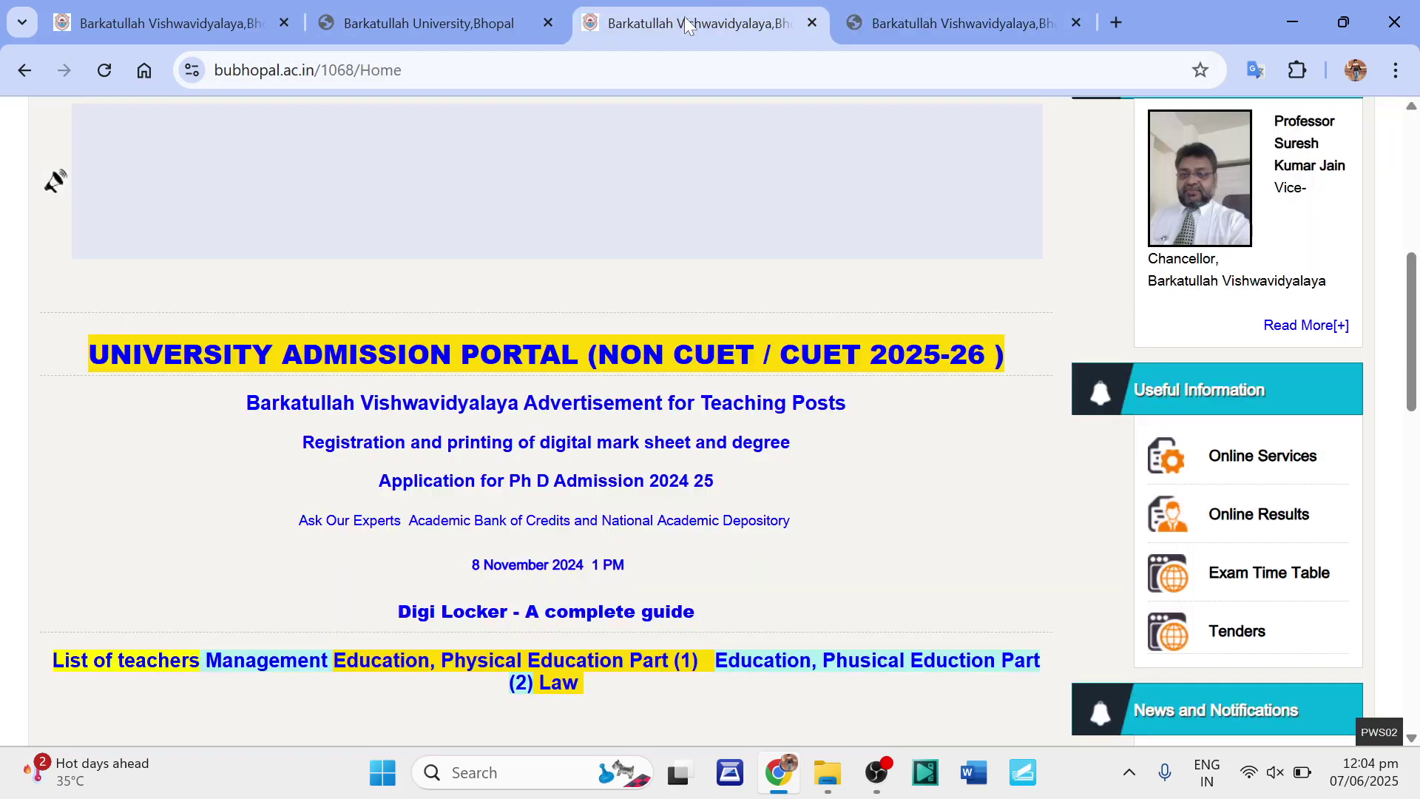
Open the Pay-Unpaid Application/View Receipt service from Online Services and expand its Select Option list.
click(1248, 459)
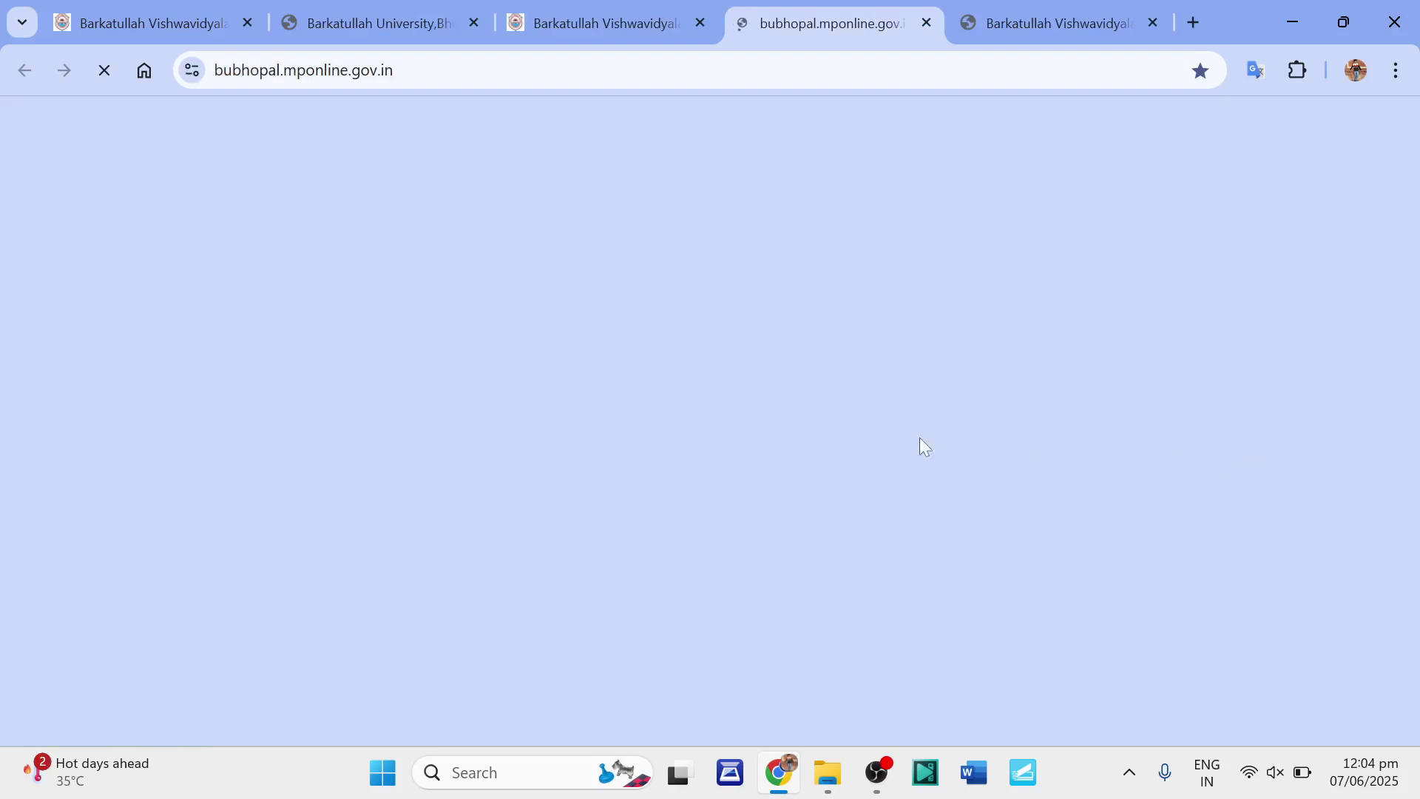
scroll(848, 444, down, 4)
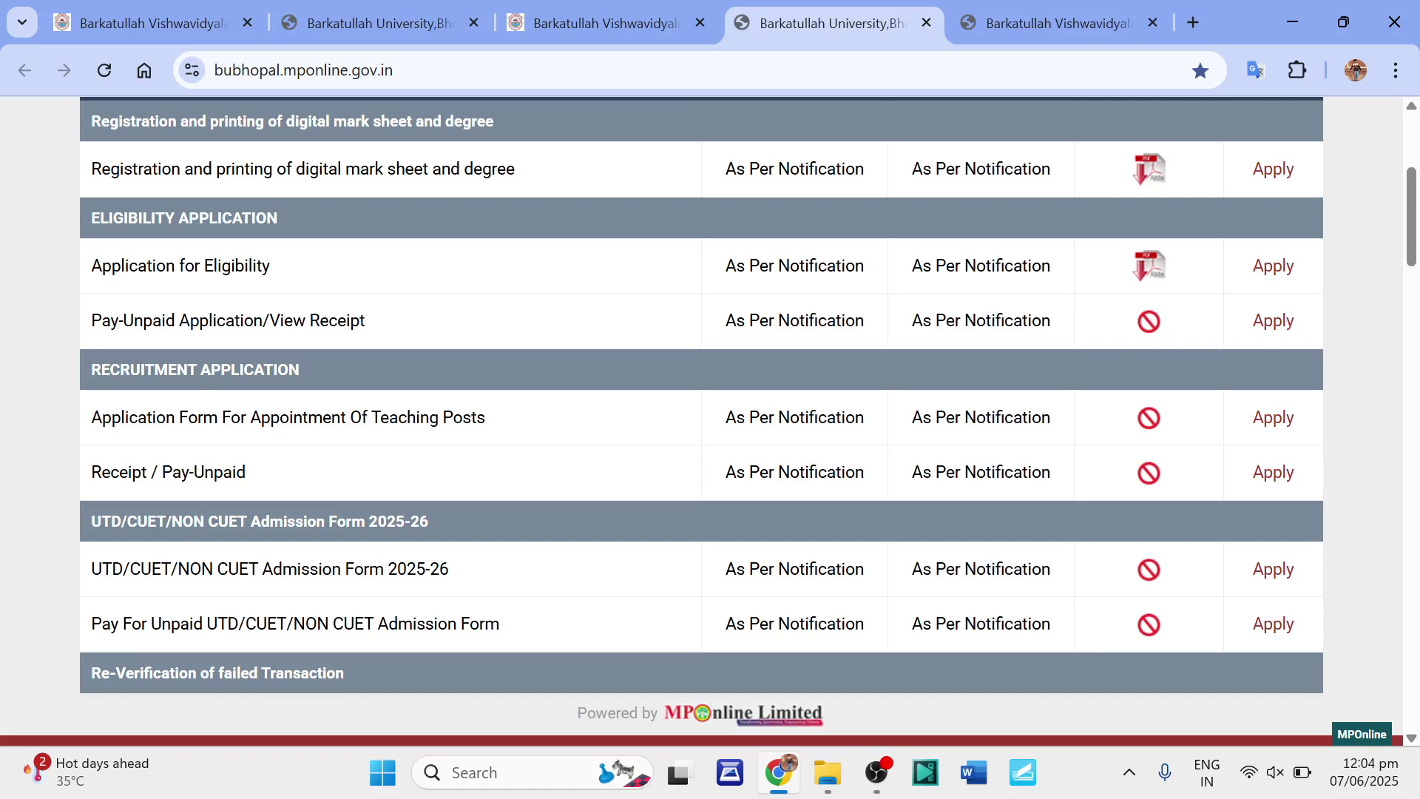
click(1275, 326)
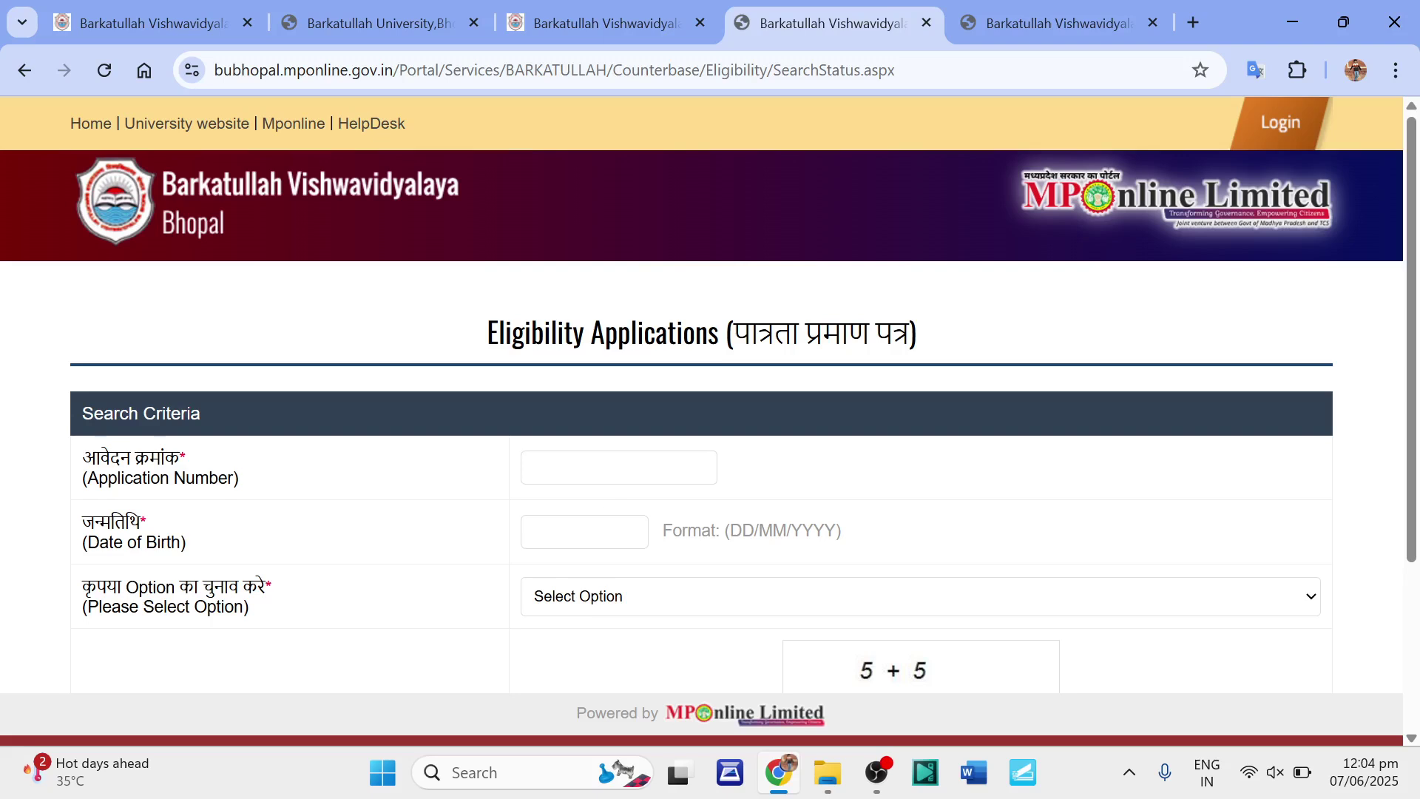
click(595, 609)
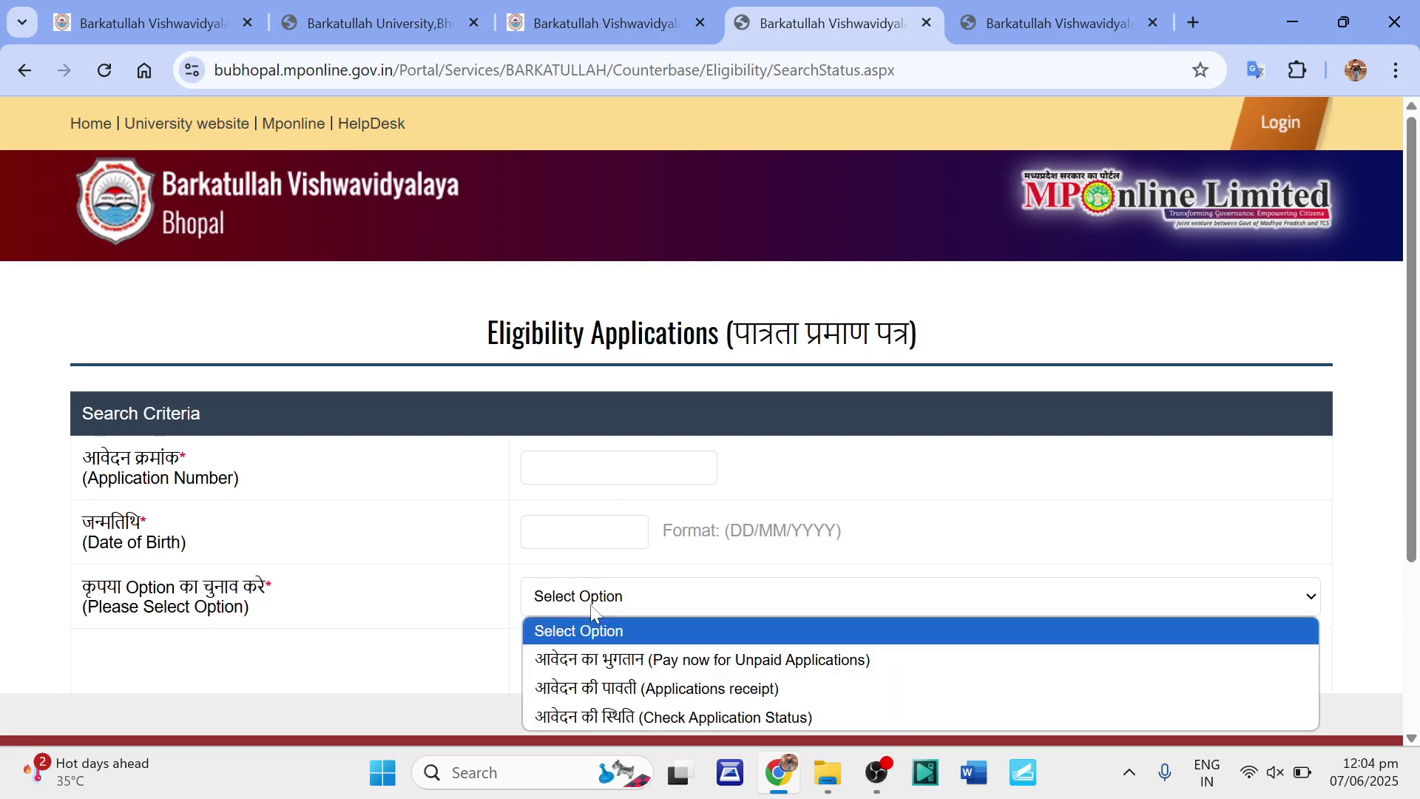